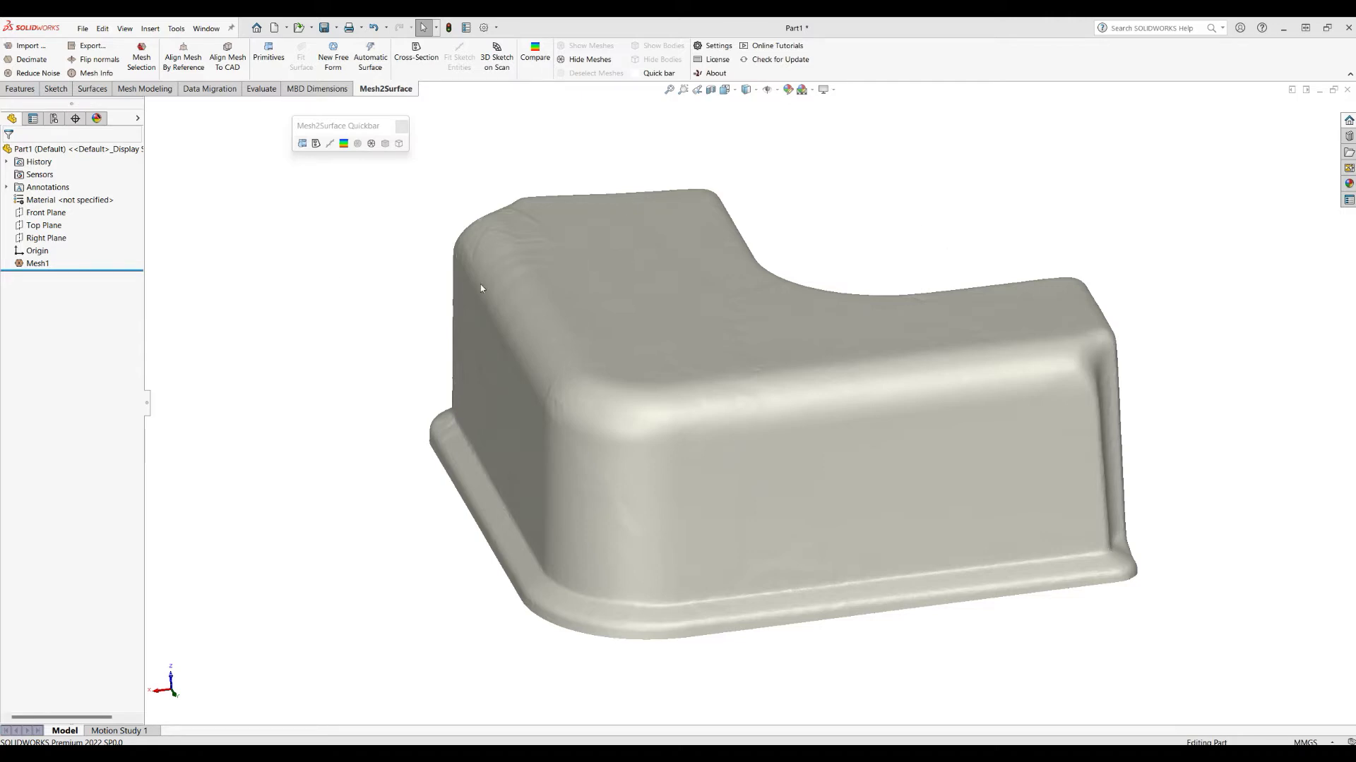
# - Orbit the view to inspect the scanned L-shaped tray from another side
pyautogui.moveTo(480, 288); pyautogui.dragTo(569, 299, button='middle')
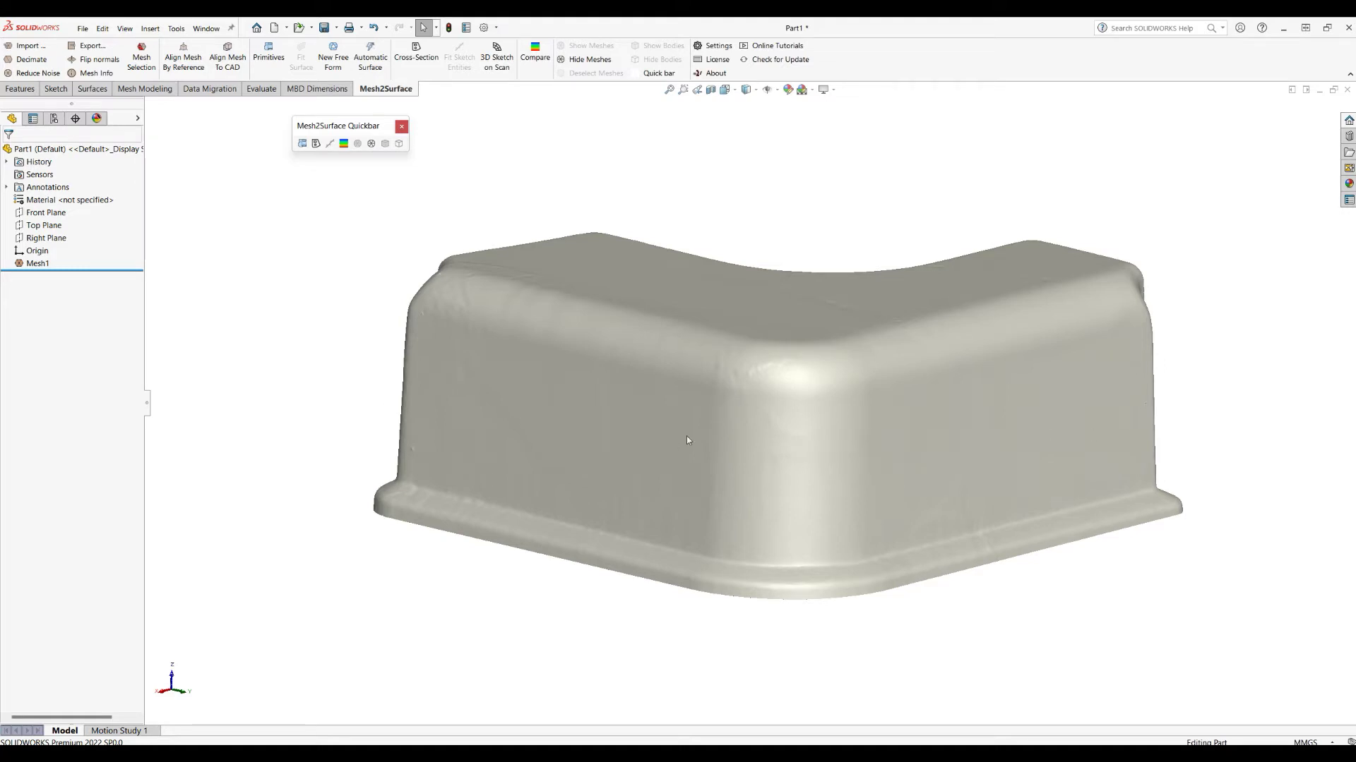
# - Slice the mesh about 26 mm above the Front Plane, also creating a plane at the slice
pyautogui.click(42, 213)
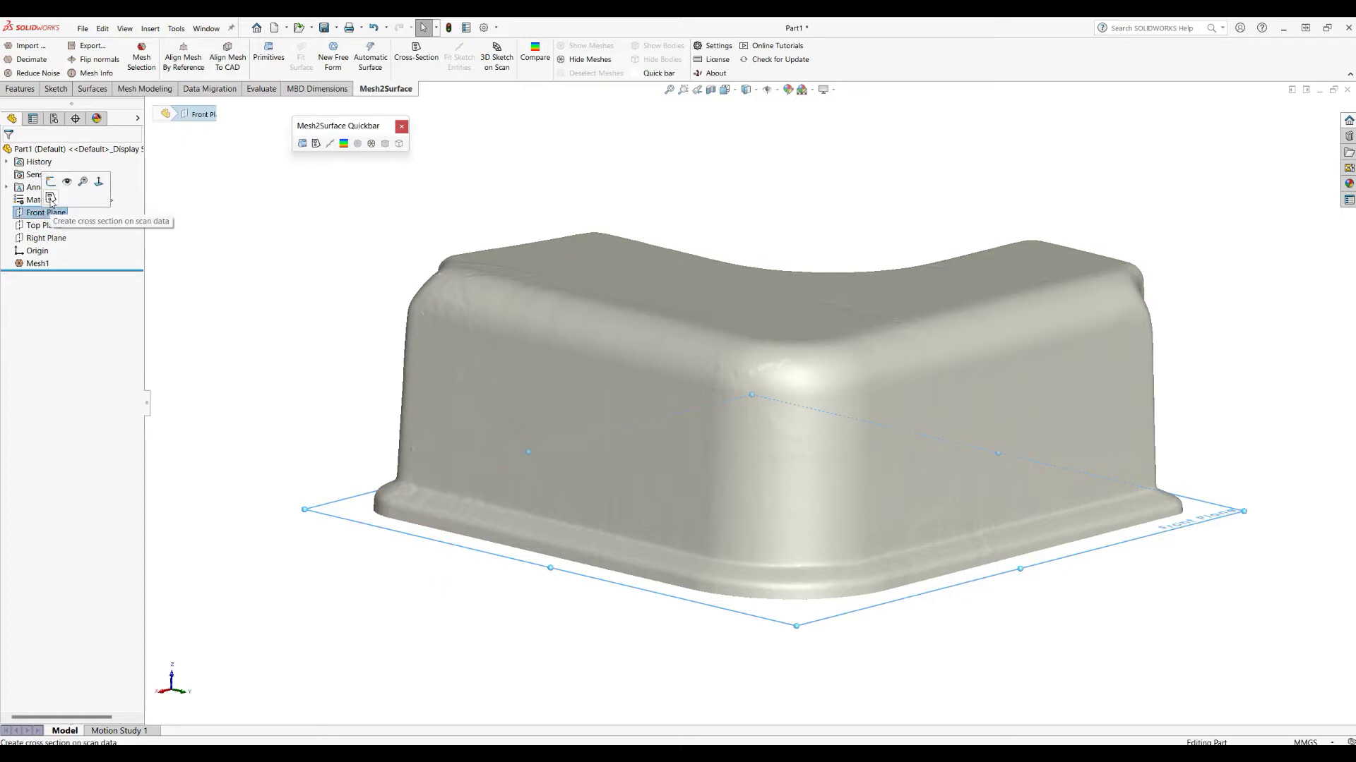
pyautogui.click(51, 199)
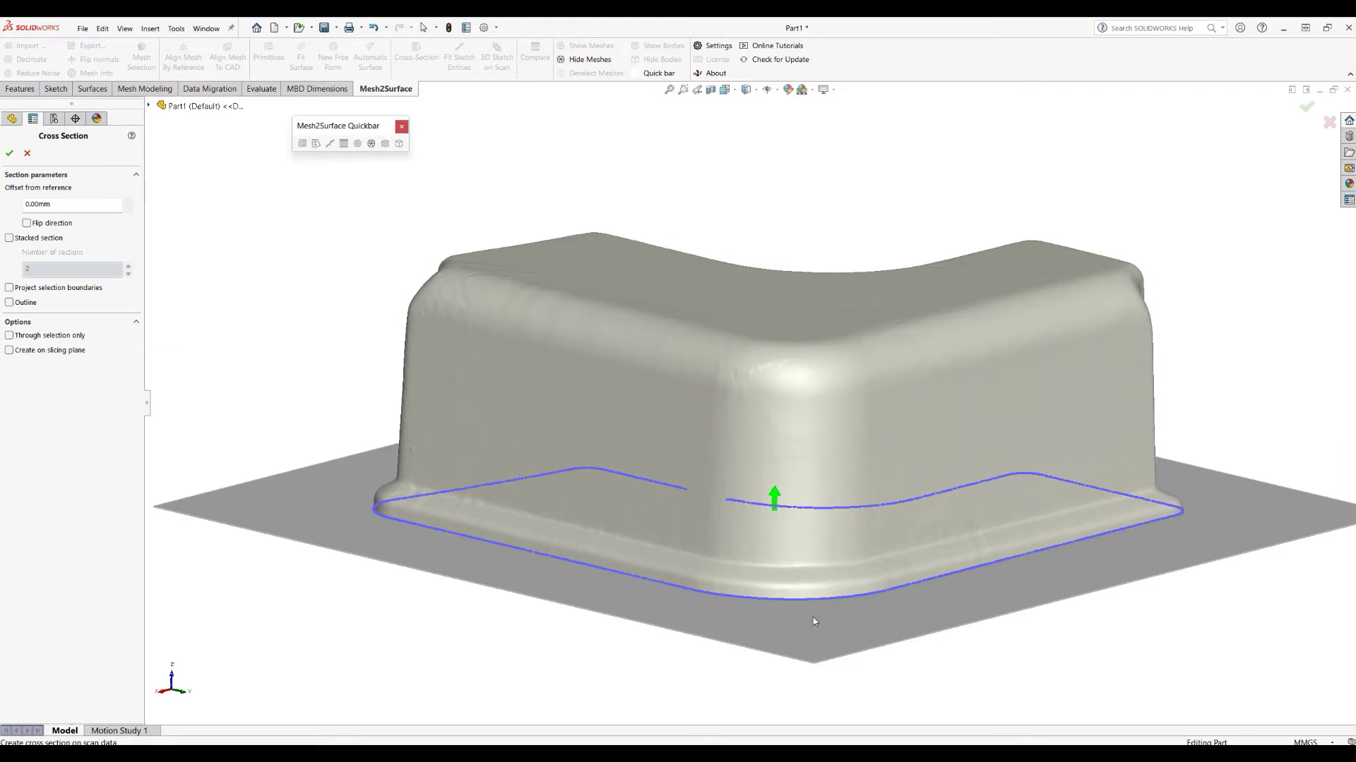
pyautogui.moveTo(812, 621); pyautogui.dragTo(825, 506)
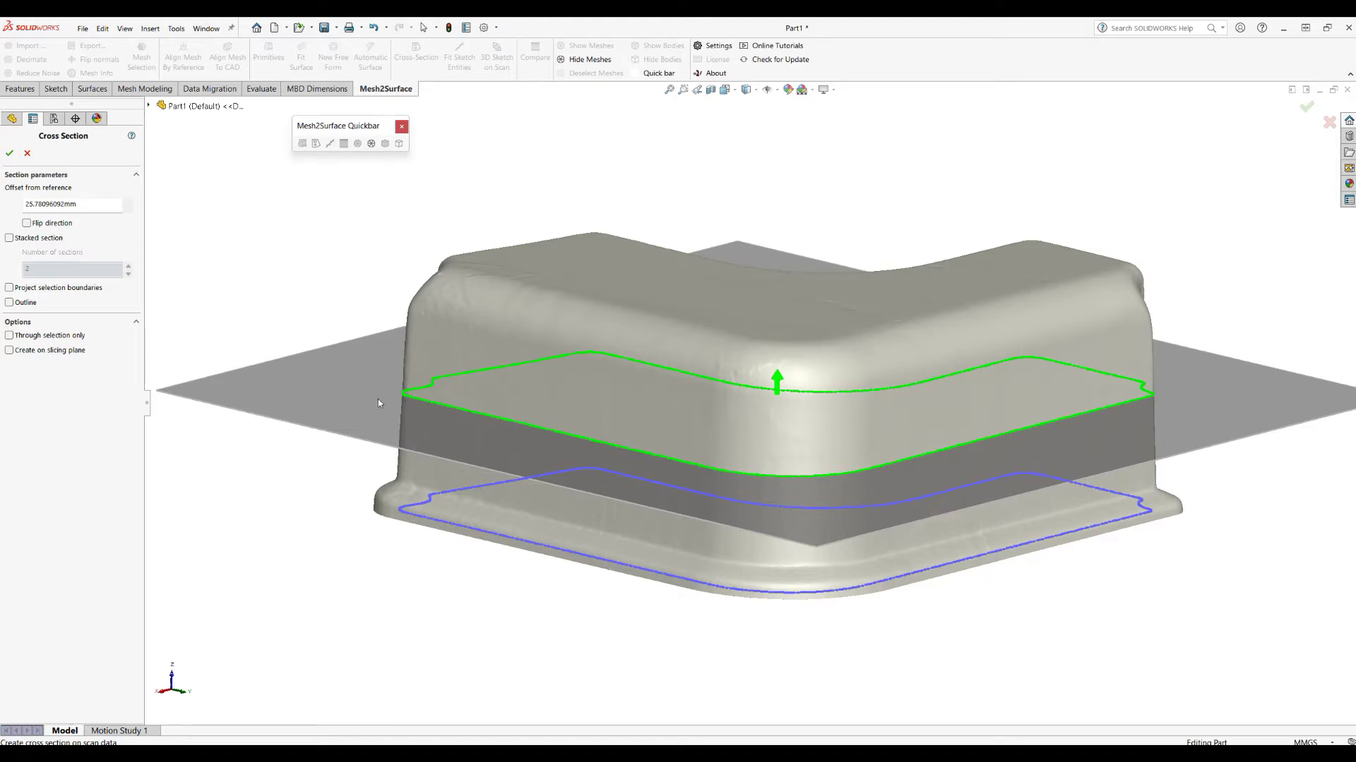
pyautogui.click(11, 351)
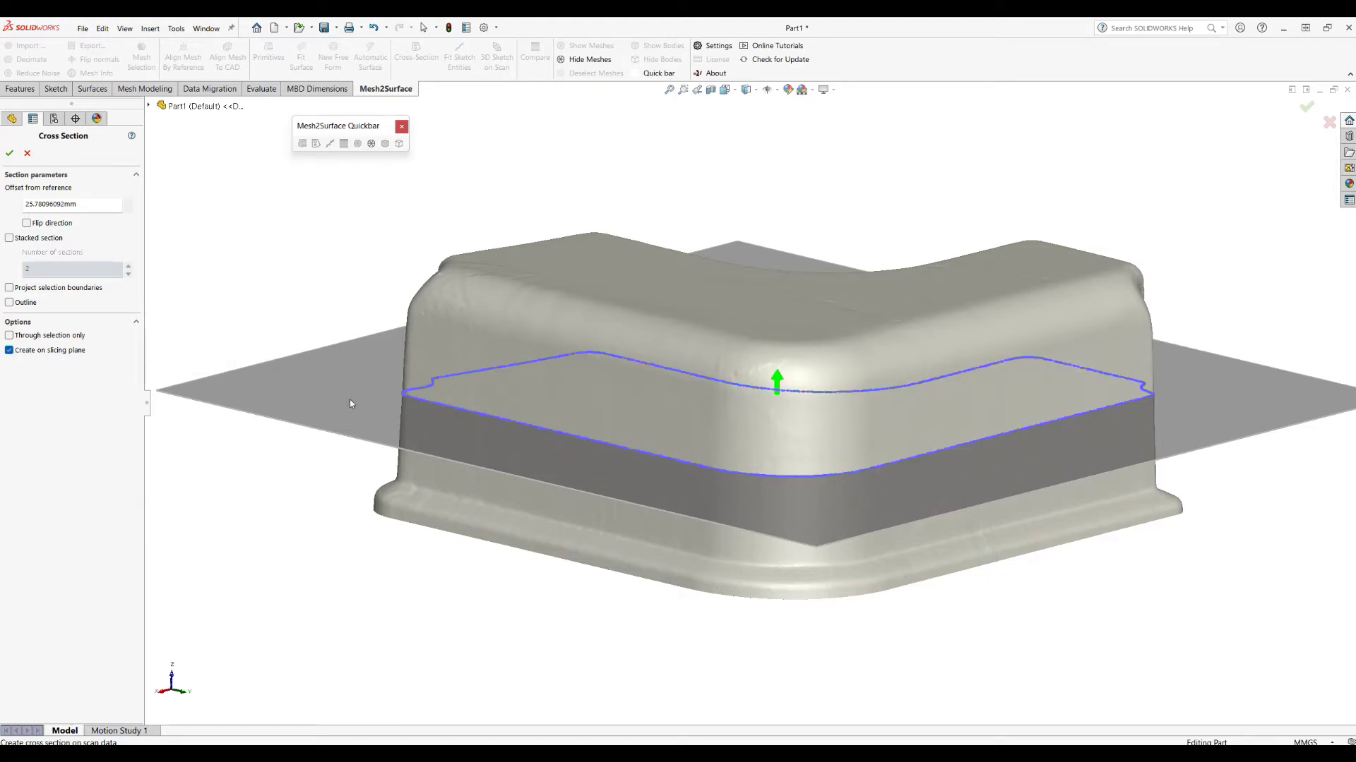
pyautogui.click(11, 154)
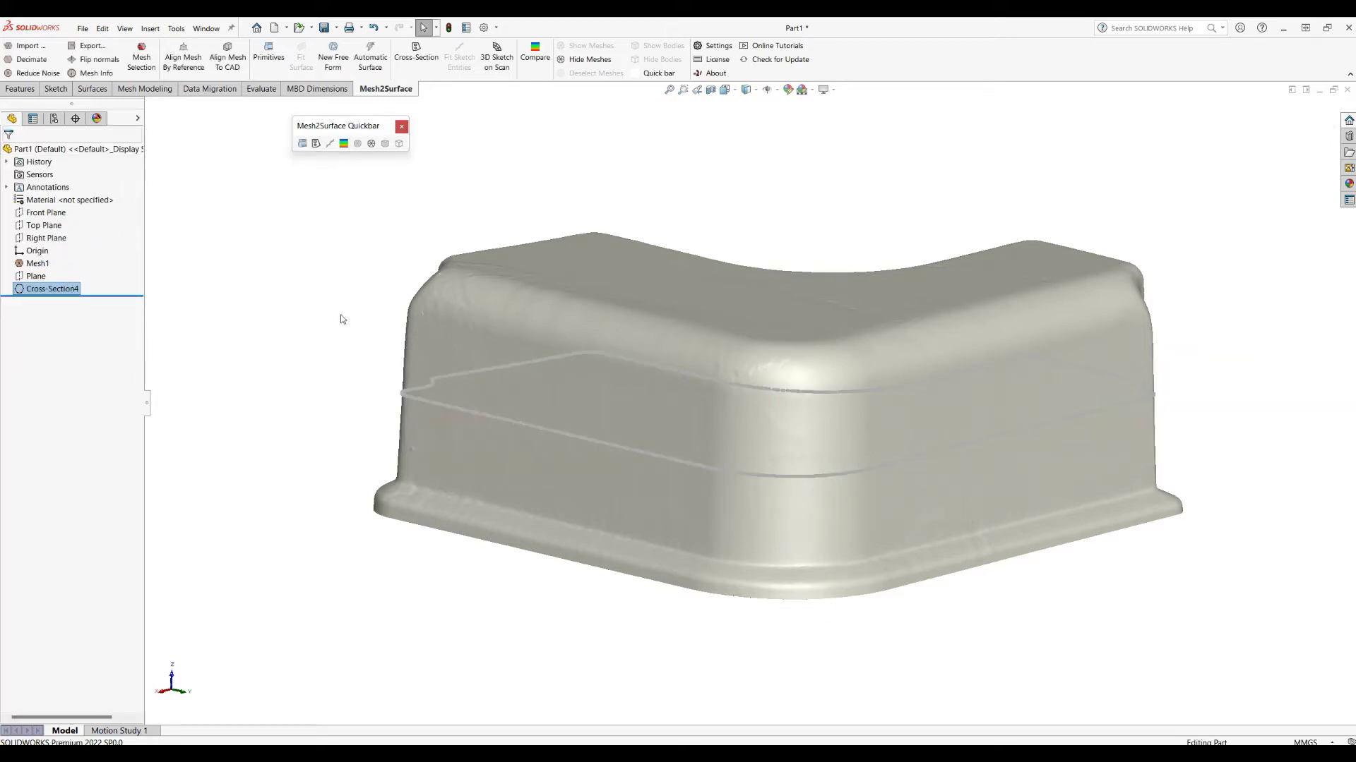
# - Open a sketch on the new slicing plane, dismiss the quick tools, and hide the mesh
pyautogui.click(32, 278)
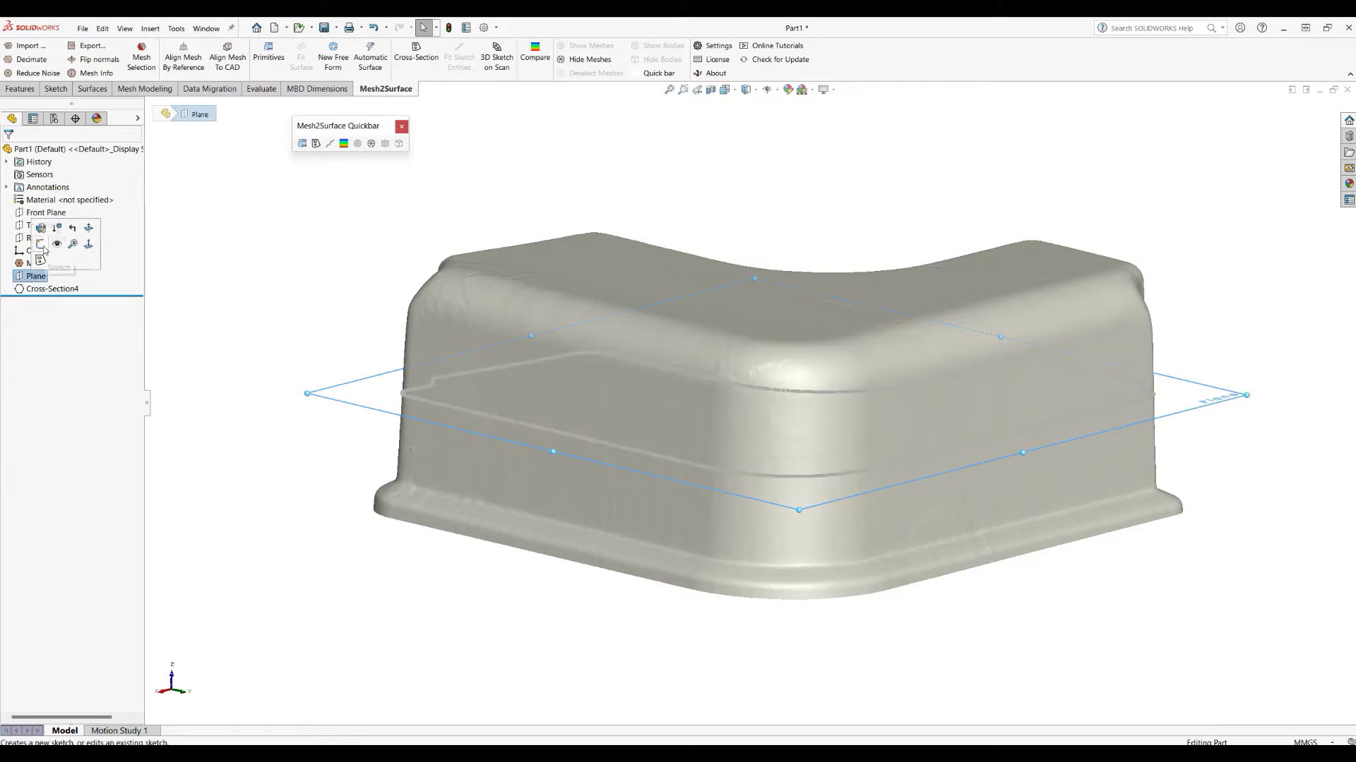
pyautogui.click(41, 245)
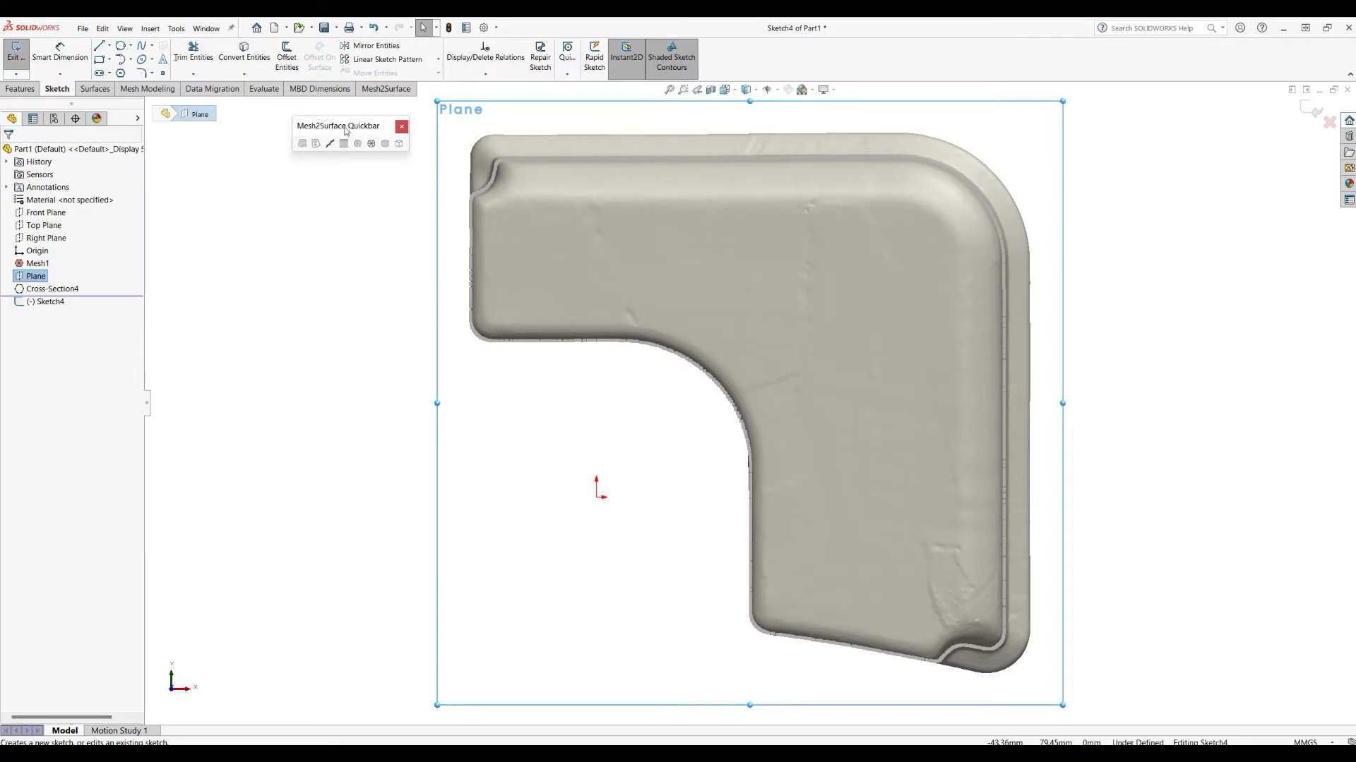
pyautogui.moveTo(330, 128); pyautogui.dragTo(277, 164)
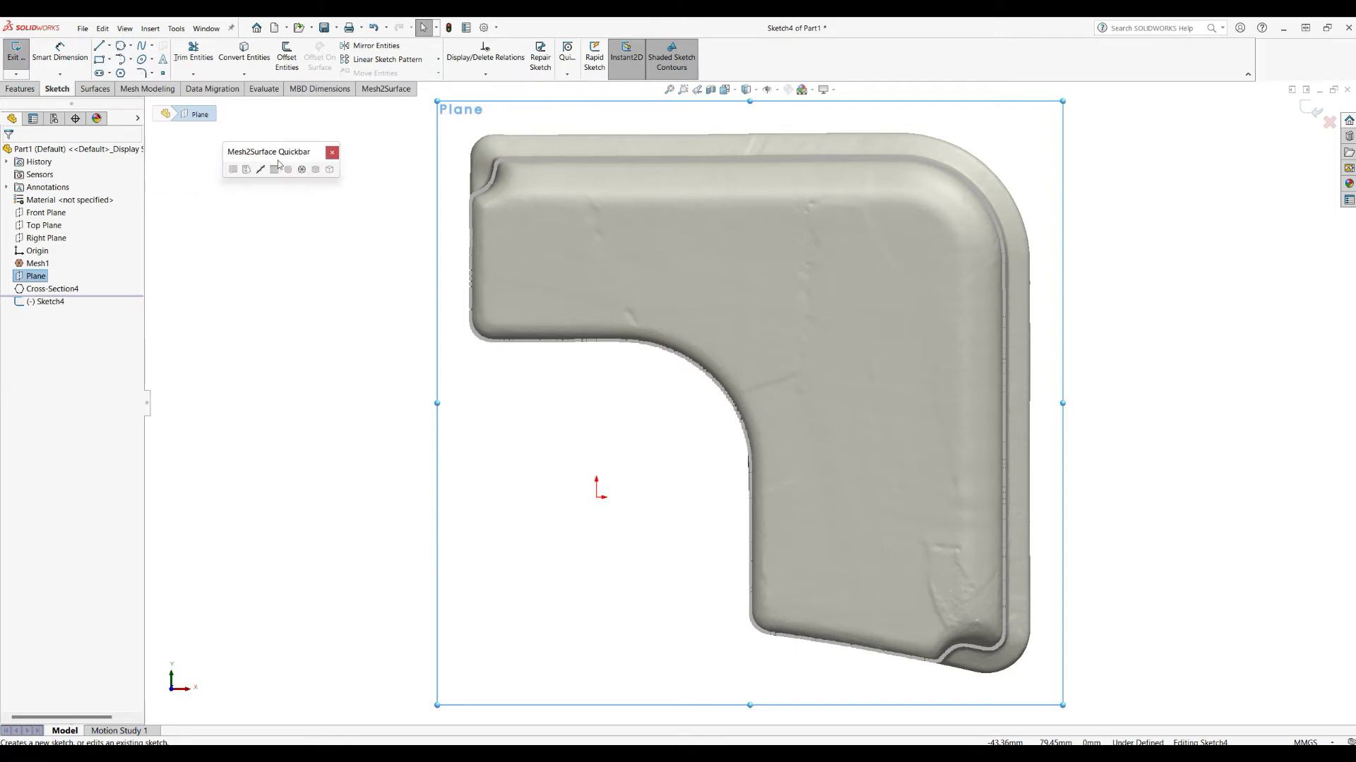
pyautogui.click(331, 153)
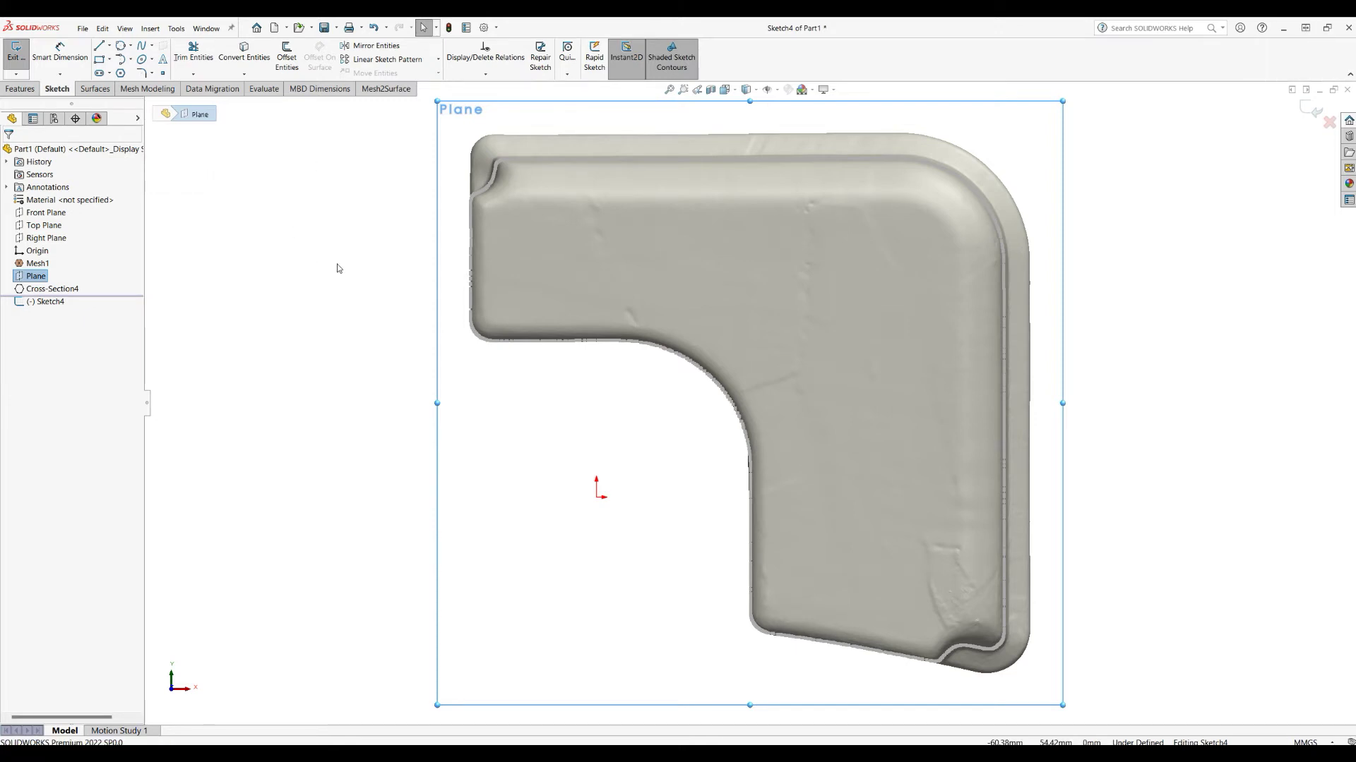
pyautogui.click(381, 91)
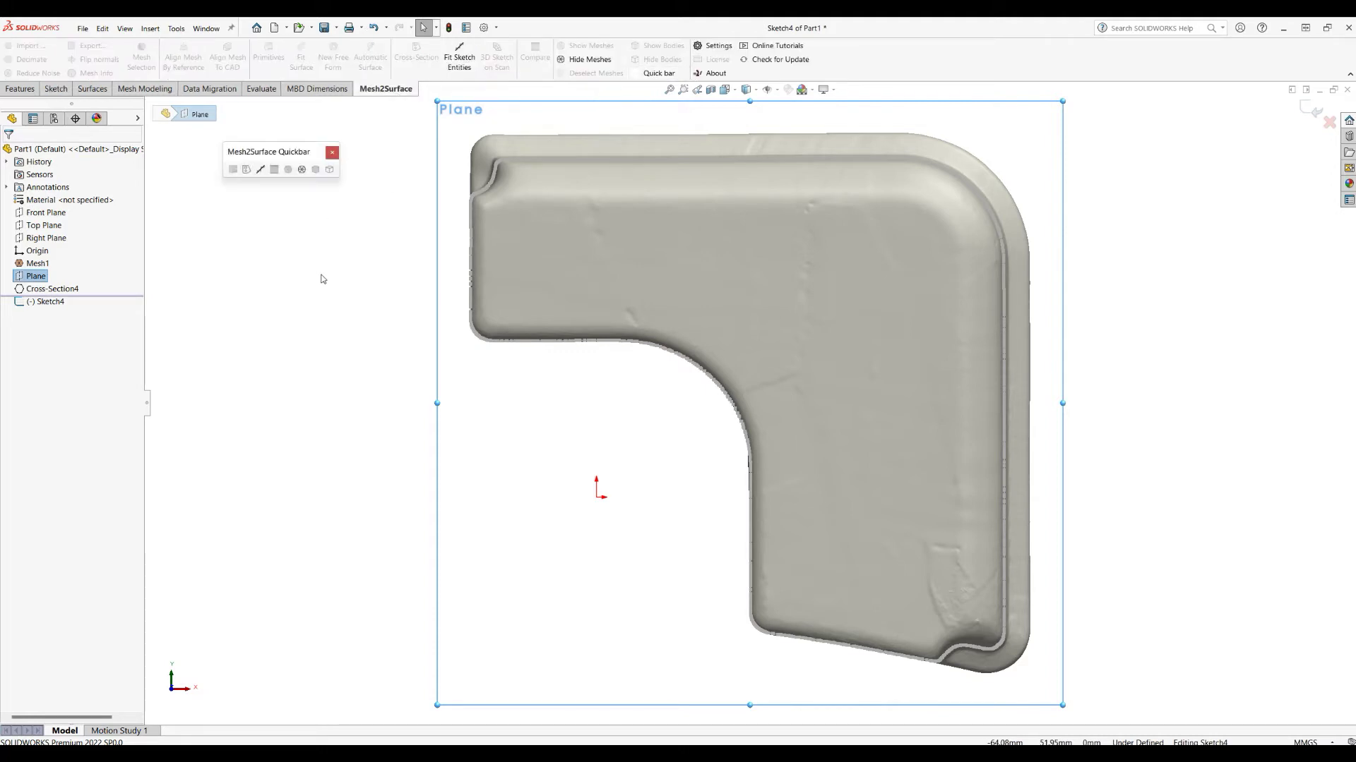
pyautogui.click(303, 171)
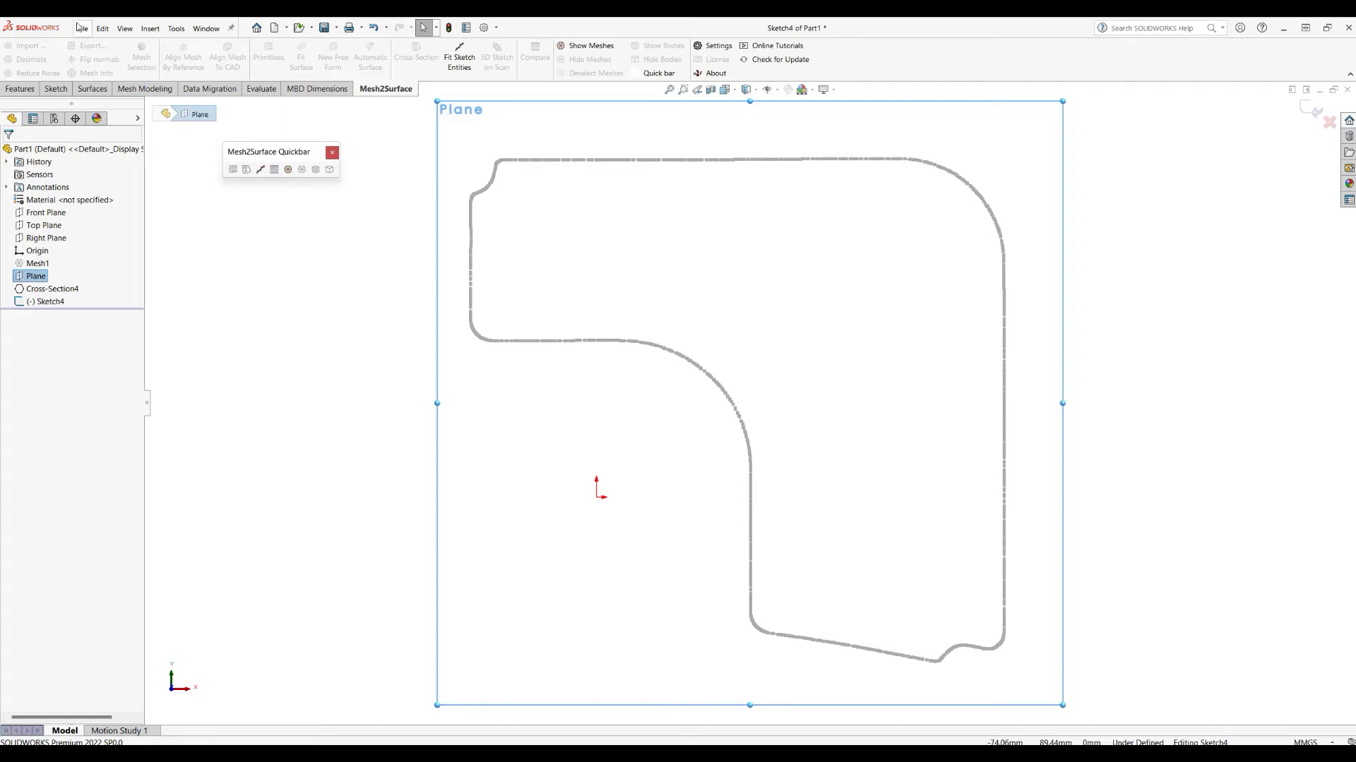
# - Return to the Mesh2Surface commands and start Extract sketch entities on Sketch4
pyautogui.click(55, 88)
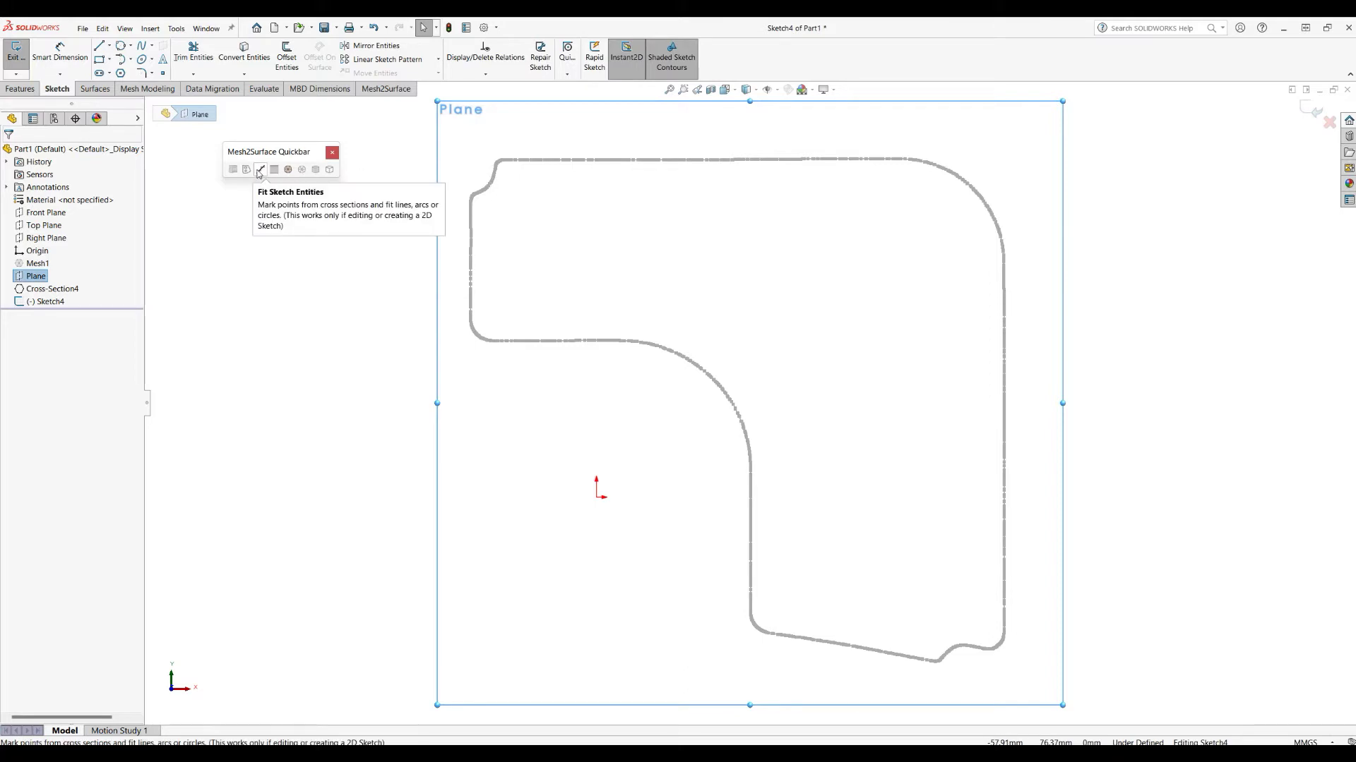
pyautogui.click(385, 88)
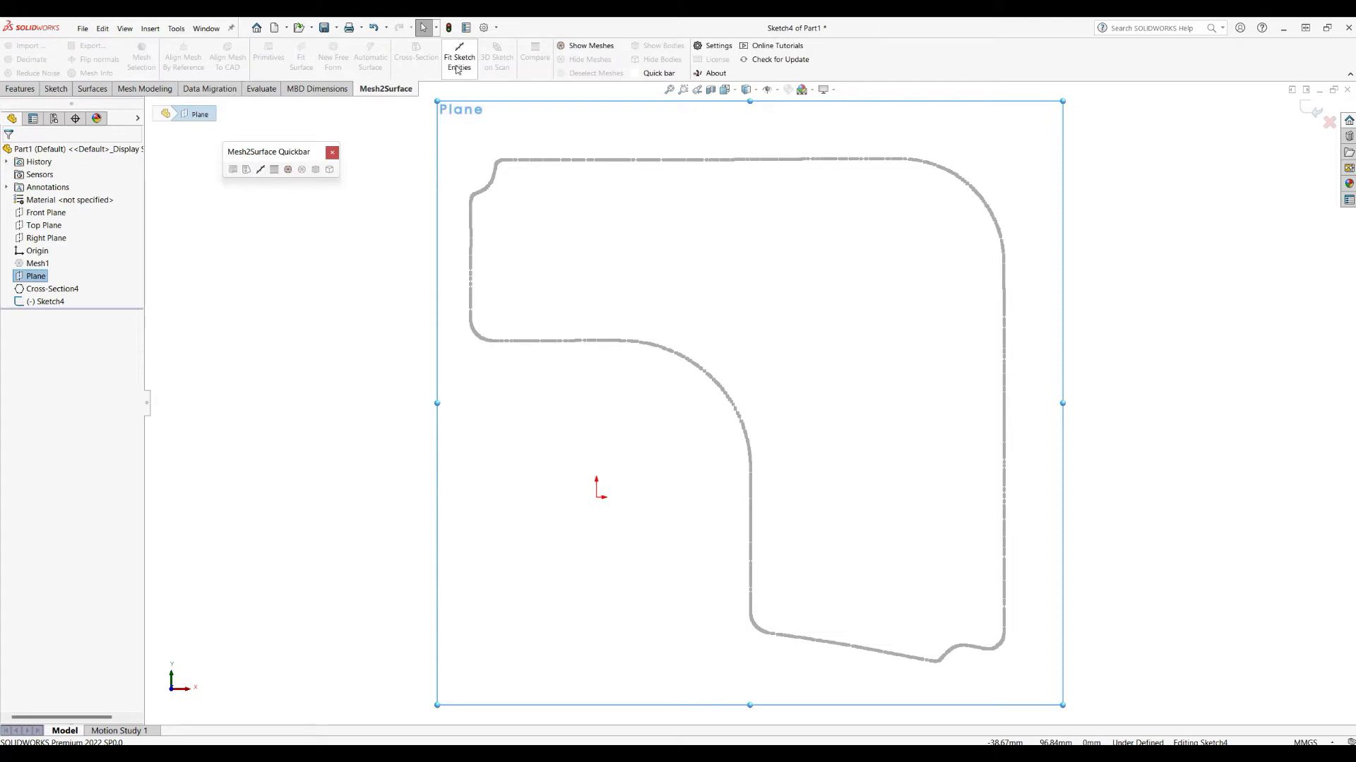
pyautogui.click(261, 170)
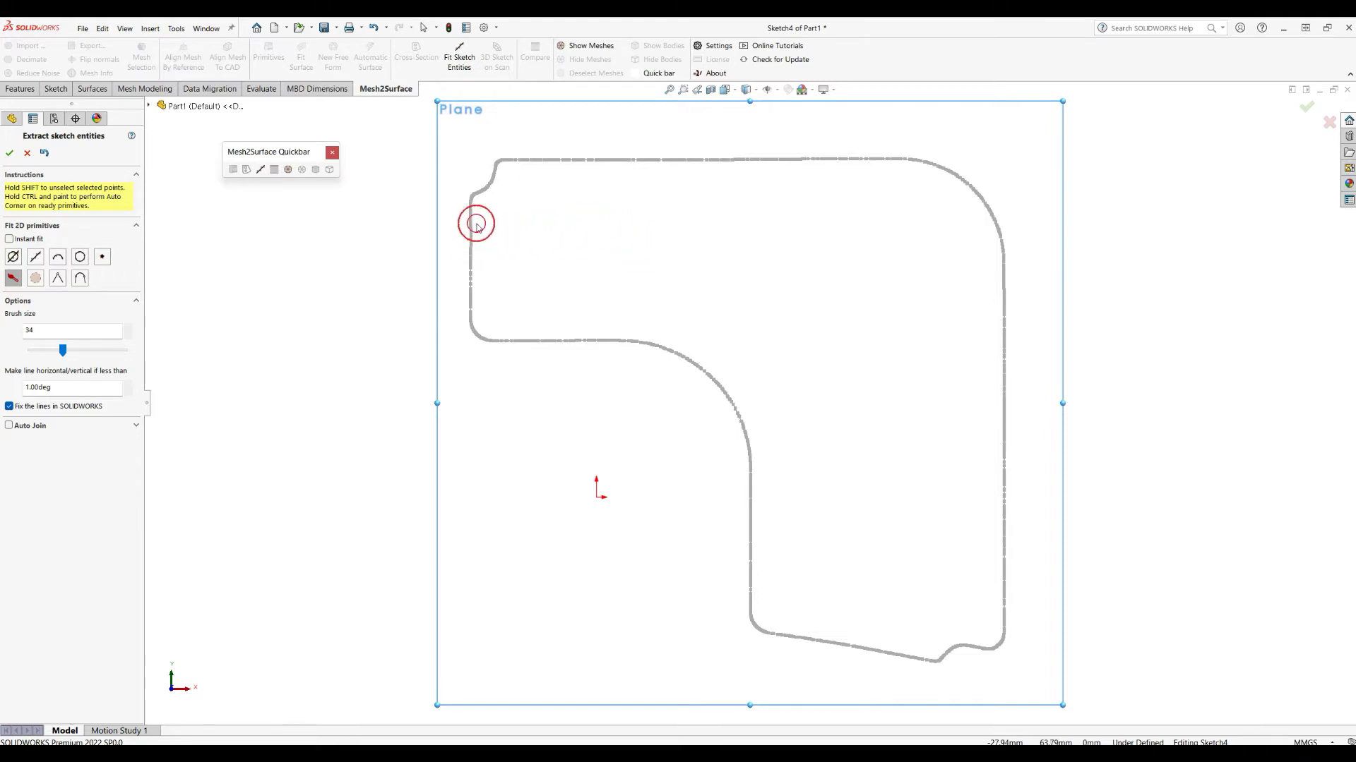
# - Fit straight lines to the outline's short left edge and its long top edge
pyautogui.moveTo(476, 224)
pyautogui.mouseDown()
pyautogui.moveTo(474, 258)
pyautogui.moveTo(576, 339)
pyautogui.moveTo(550, 343)
pyautogui.moveTo(662, 311)
pyautogui.mouseUp()
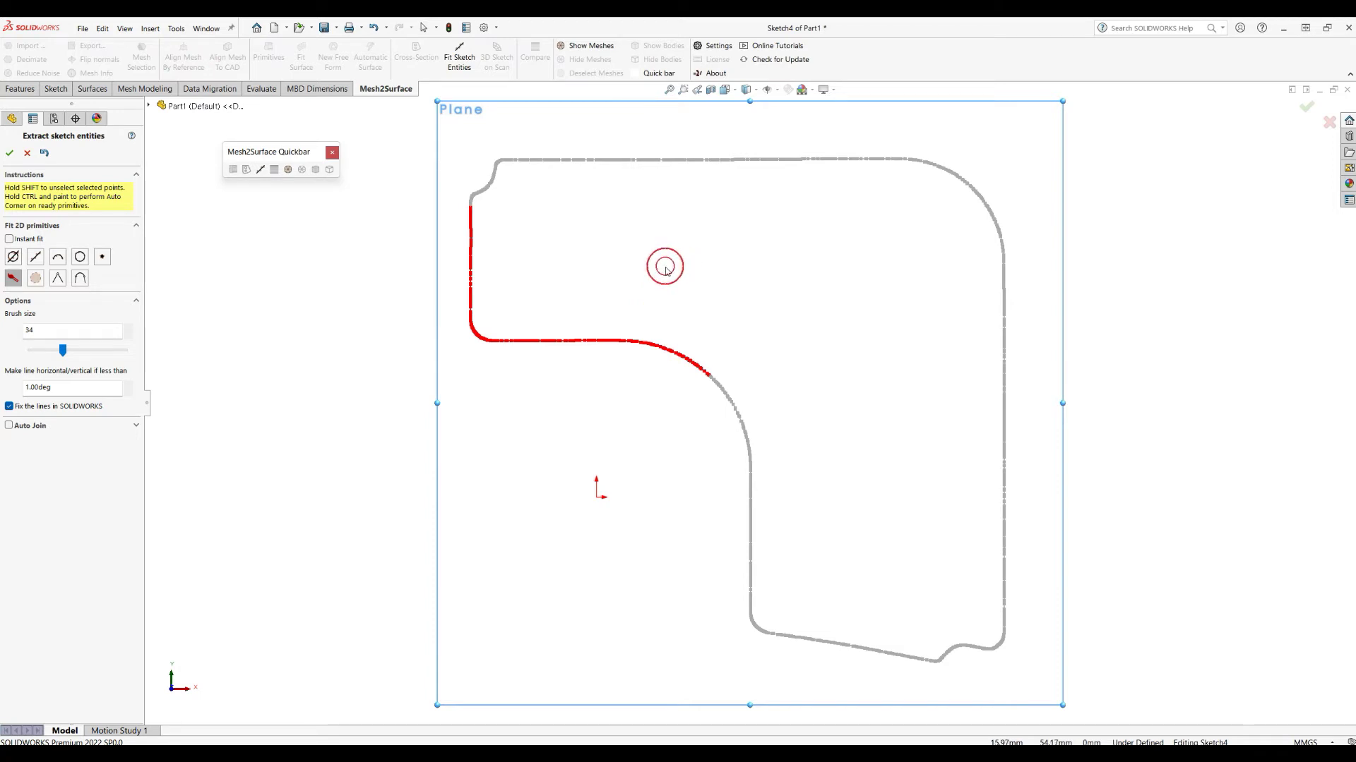
pyautogui.moveTo(539, 327)
pyautogui.keyDown('shift'); pyautogui.mouseDown()
pyautogui.moveTo(503, 339)
pyautogui.moveTo(628, 345)
pyautogui.moveTo(712, 386)
pyautogui.moveTo(476, 344)
pyautogui.mouseUp(); pyautogui.keyUp('shift')
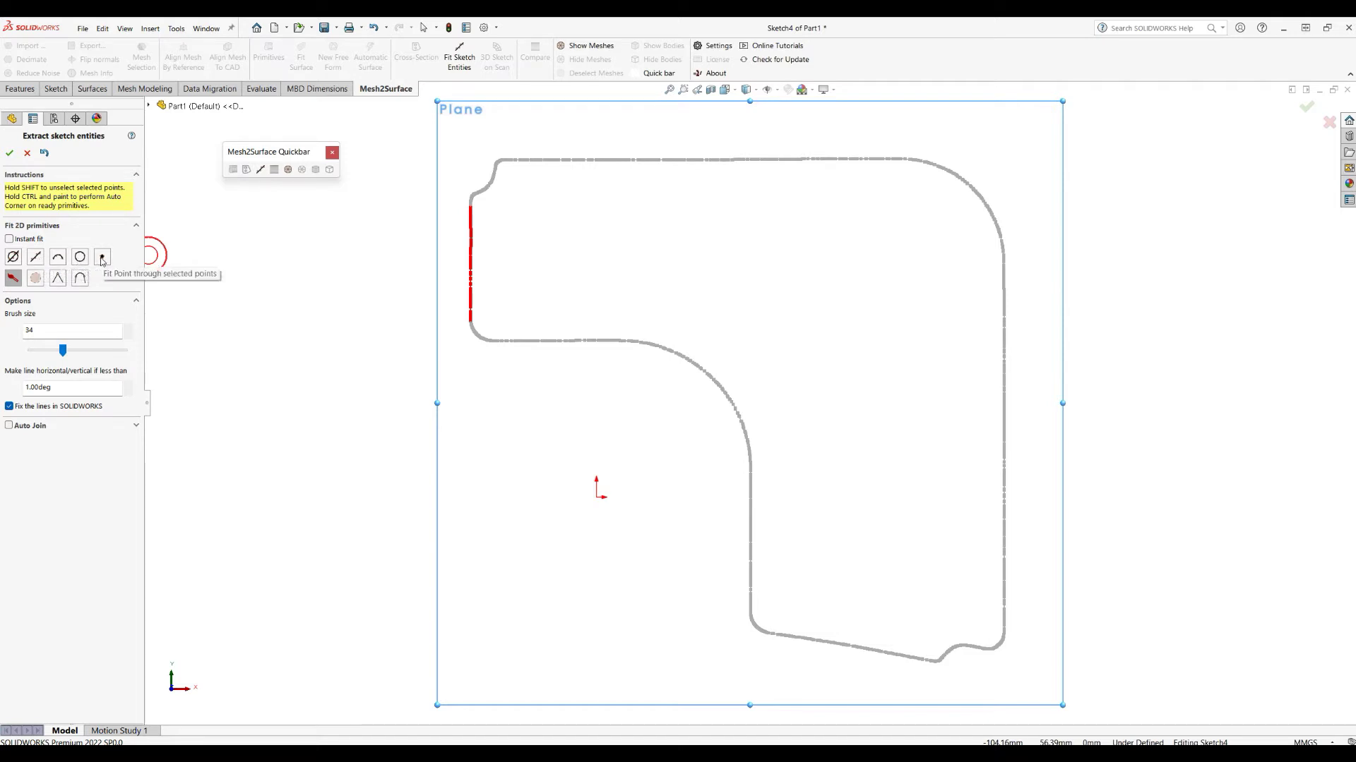
pyautogui.click(36, 258)
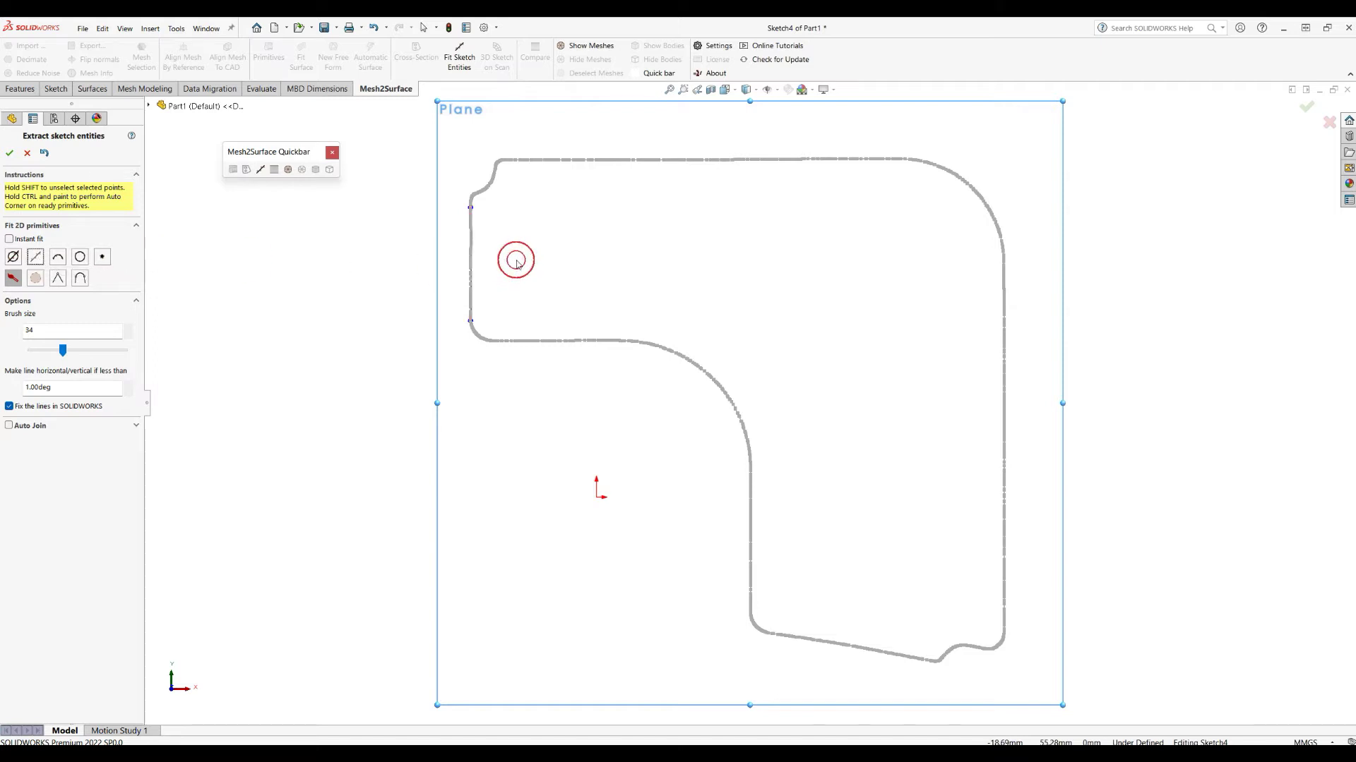
pyautogui.moveTo(506, 159); pyautogui.dragTo(866, 162)
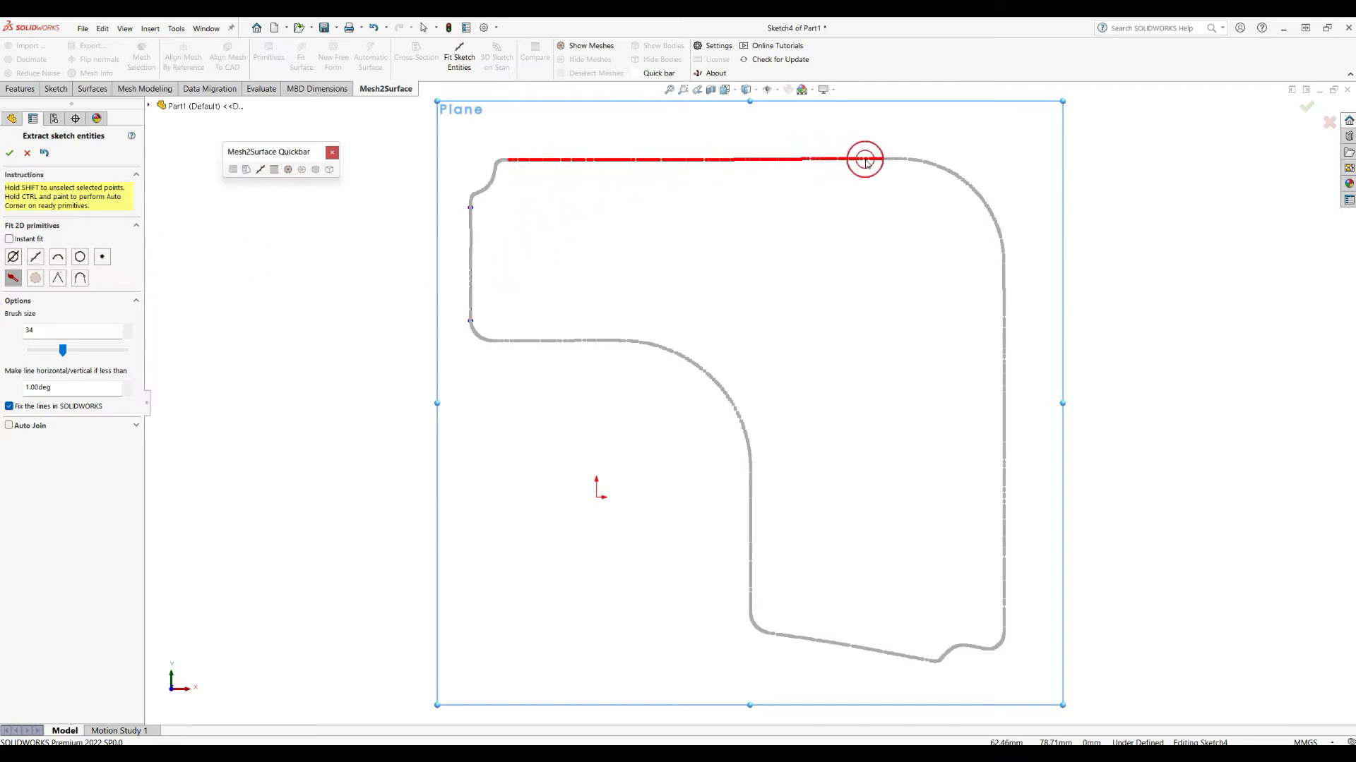
pyautogui.click(36, 278)
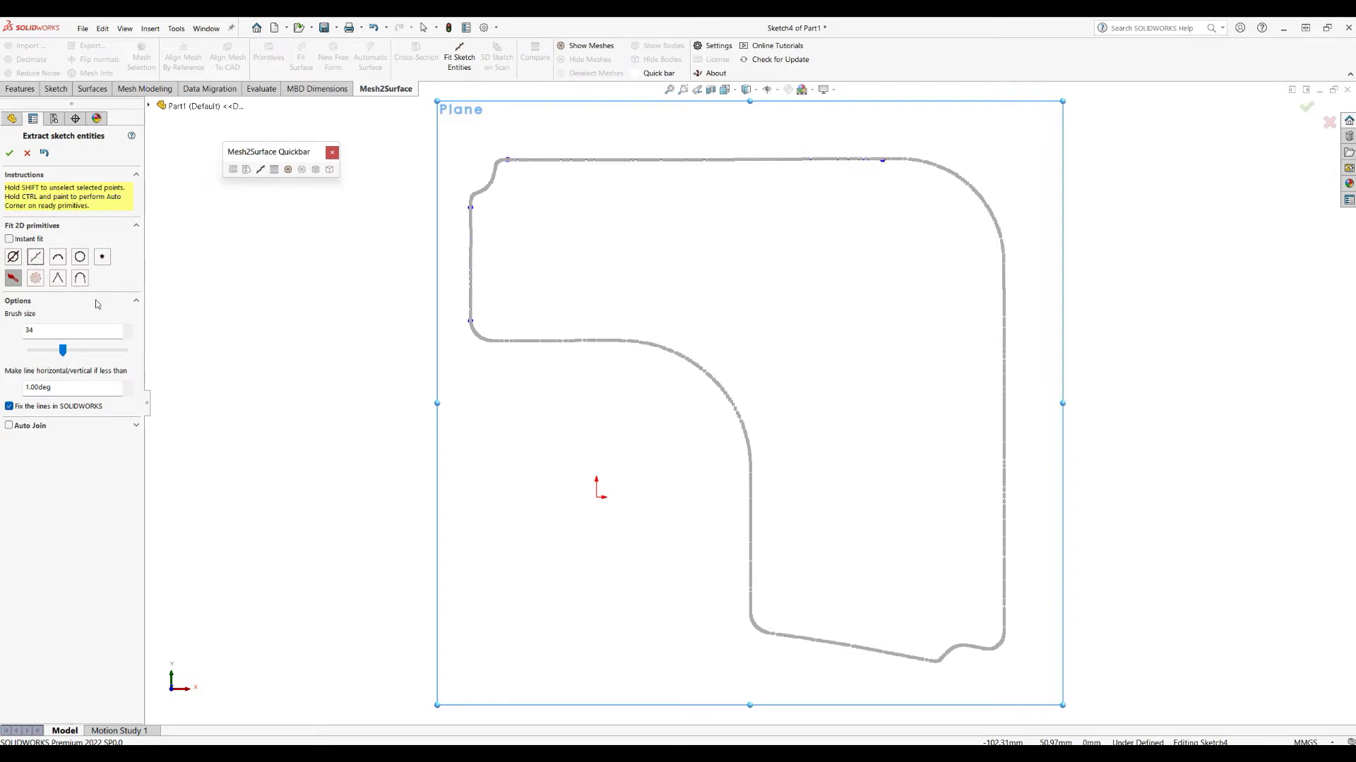
# - Shrink the brush, leave the lines unfixed, and add both fitted lines to Sketch4
pyautogui.moveTo(63, 350)
pyautogui.mouseDown()
pyautogui.moveTo(93, 351)
pyautogui.moveTo(47, 351)
pyautogui.mouseUp()
pyautogui.click(9, 407)
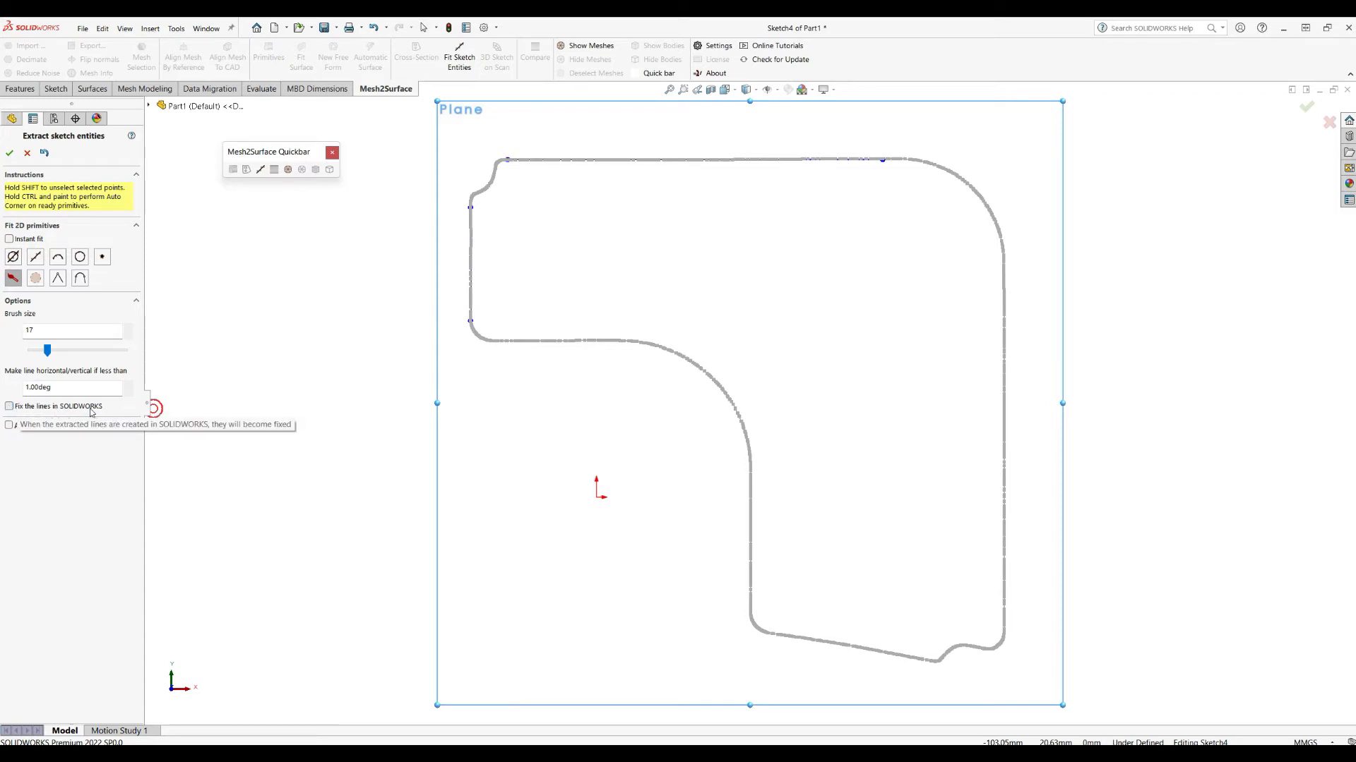
pyautogui.click(9, 153)
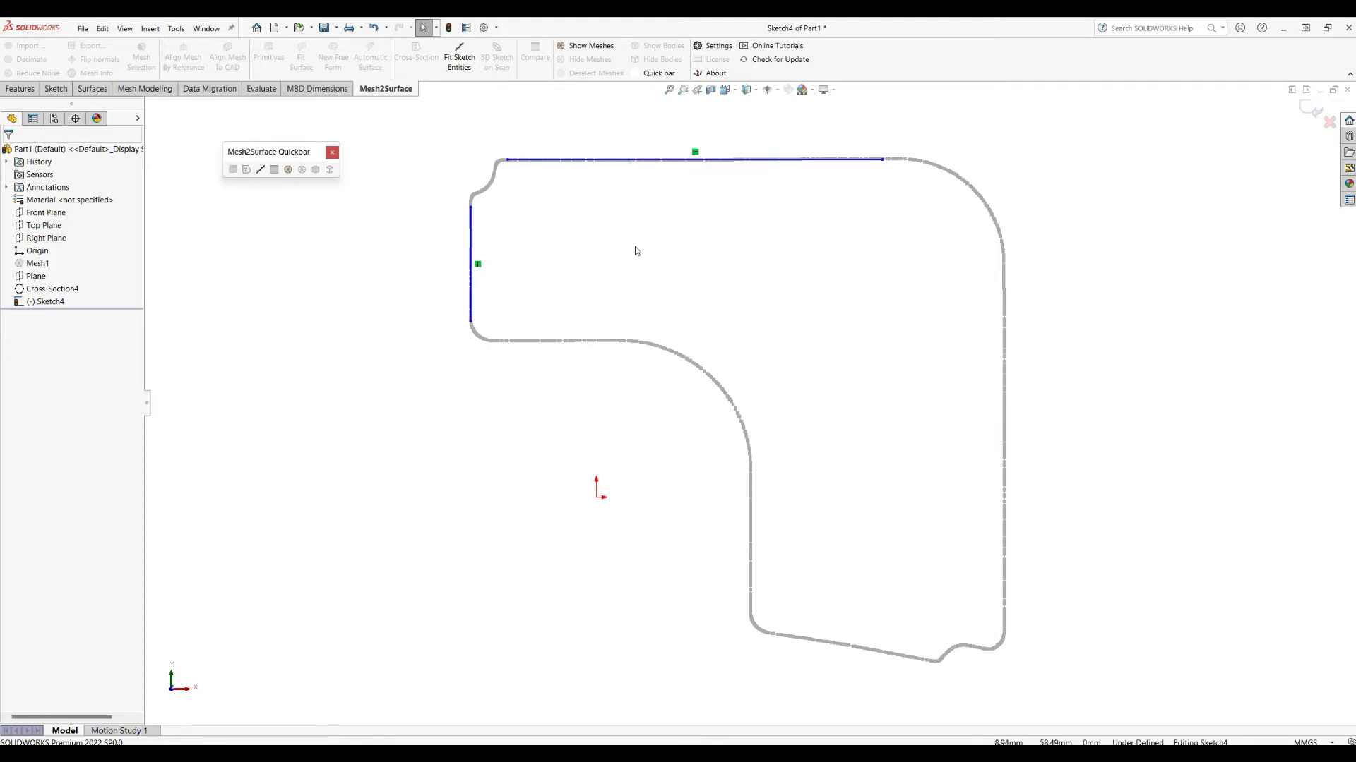
# - Stretch the top line, then delete both fitted lines and restart sketch-entity extraction
pyautogui.moveTo(883, 160); pyautogui.dragTo(1069, 163)
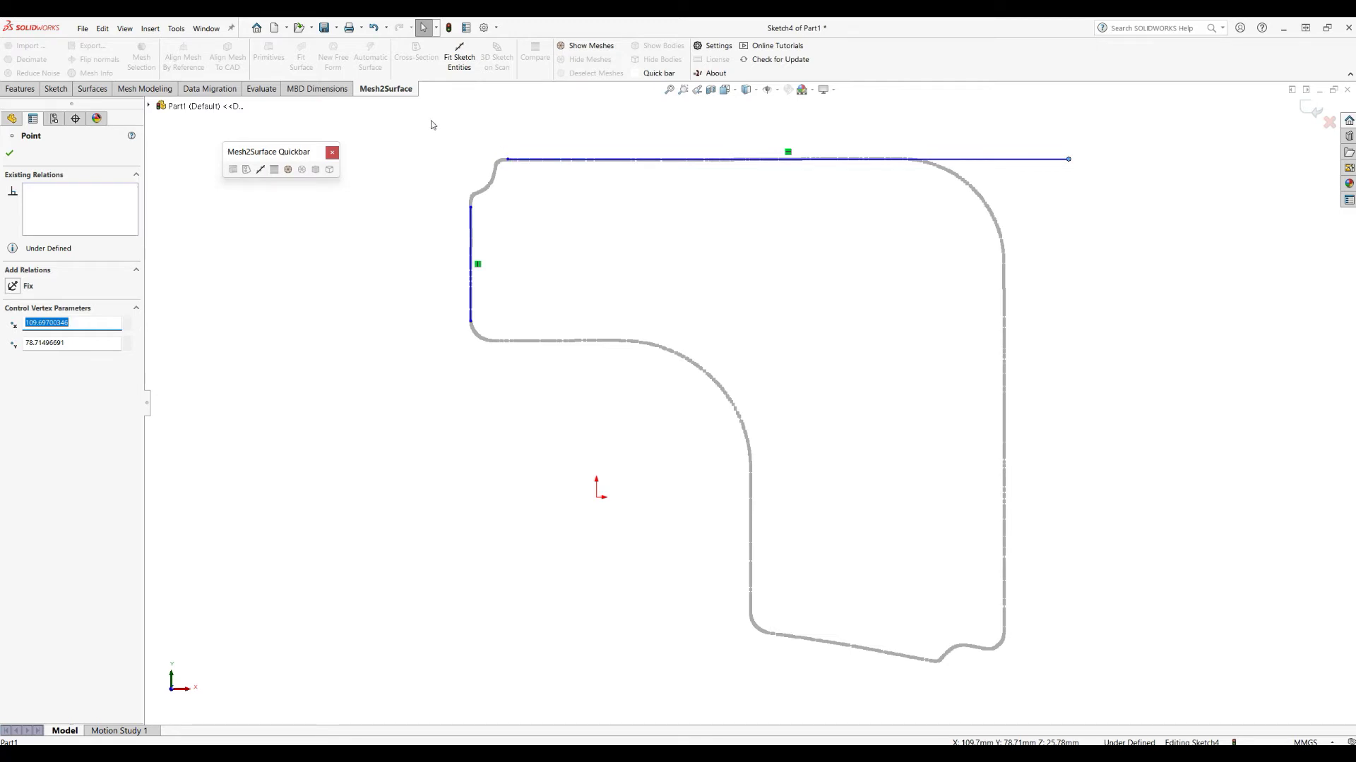
pyautogui.moveTo(433, 125)
pyautogui.mouseDown()
pyautogui.moveTo(675, 325)
pyautogui.moveTo(1038, 353)
pyautogui.moveTo(1105, 376)
pyautogui.mouseUp()
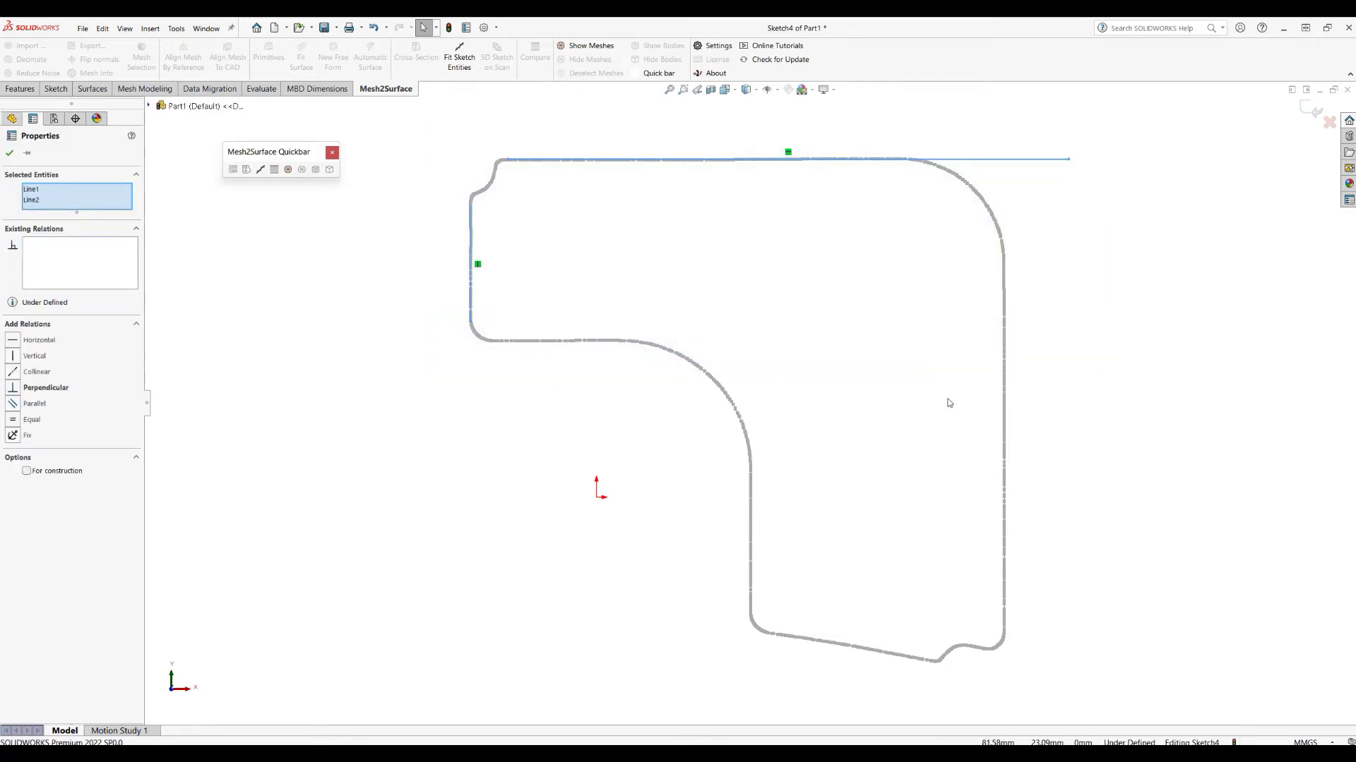
pyautogui.press('Delete')
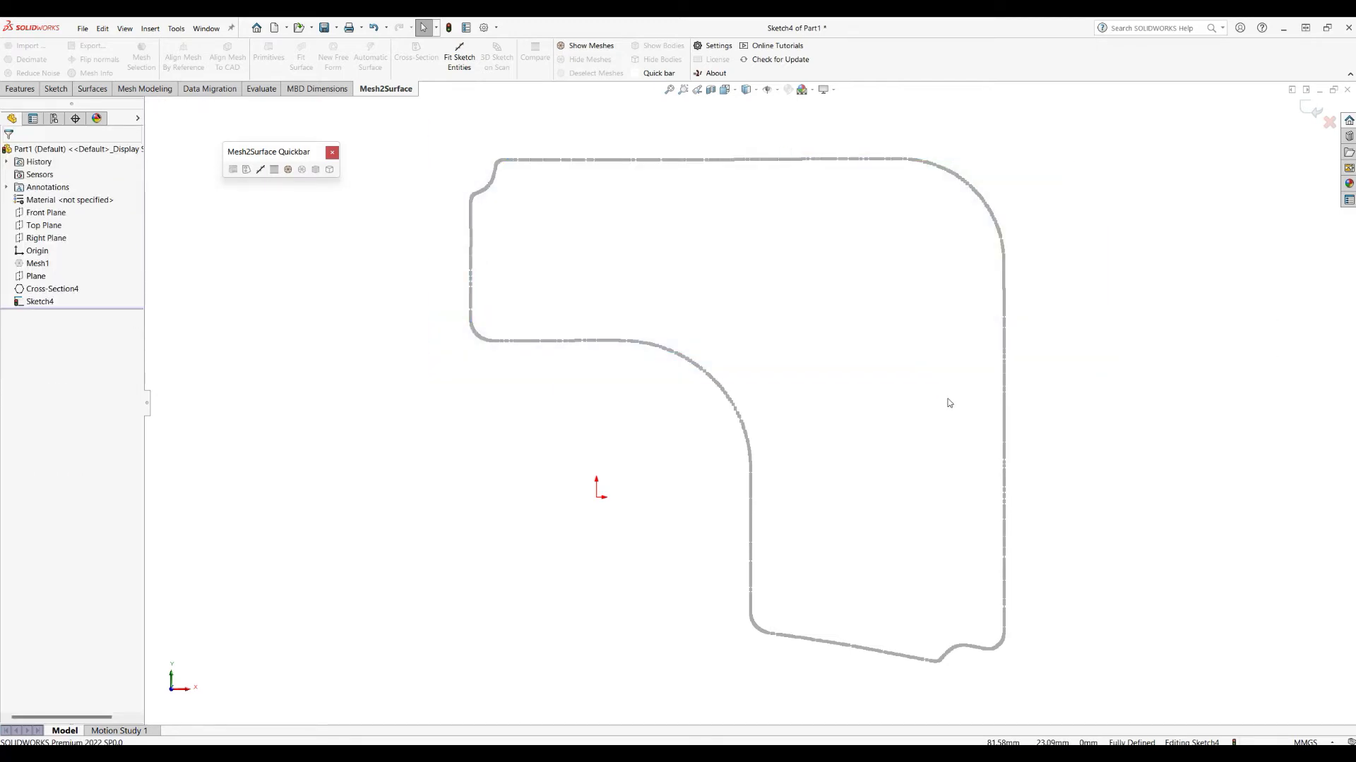
pyautogui.click(260, 169)
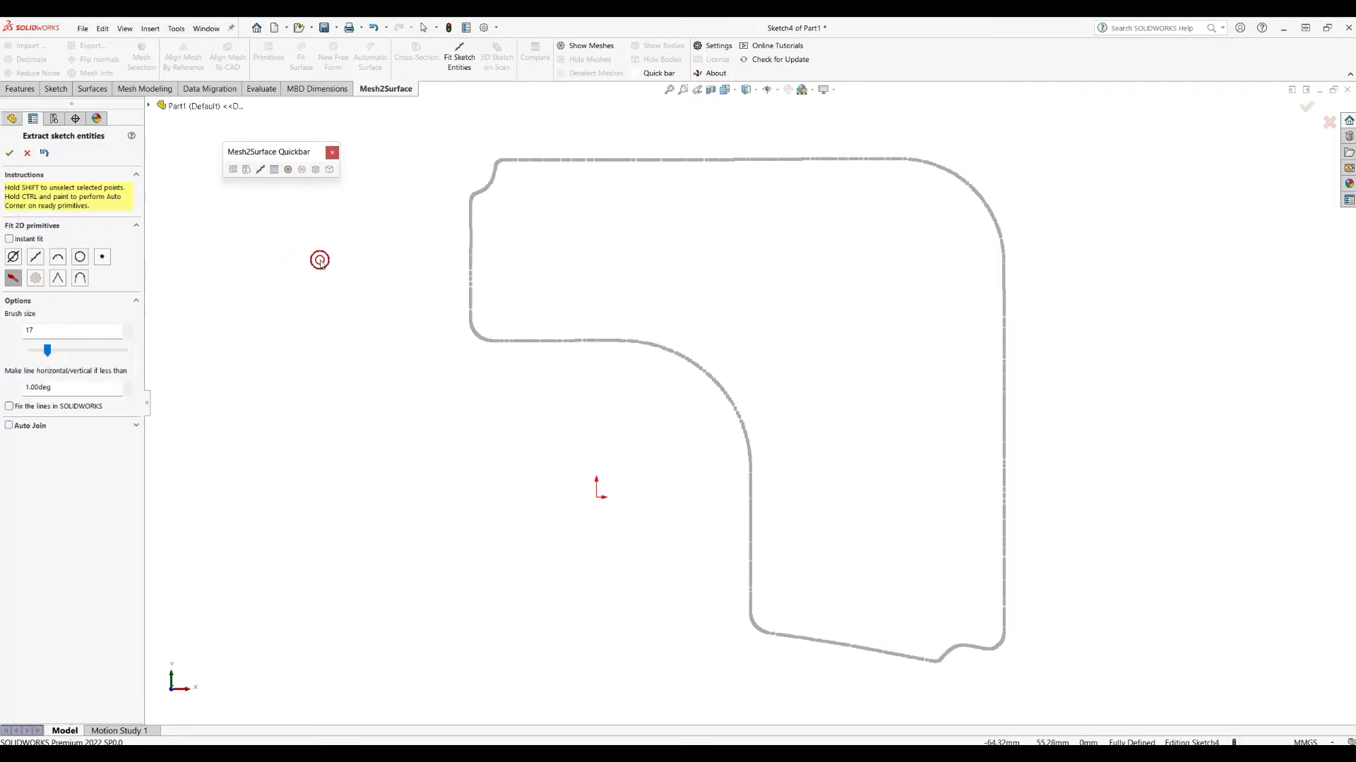
# - Fit a fixed straight line along the outline's top edge and add it to Sketch4
pyautogui.click(9, 407)
pyautogui.moveTo(535, 160); pyautogui.dragTo(847, 160)
pyautogui.click(36, 260)
pyautogui.click(11, 153)
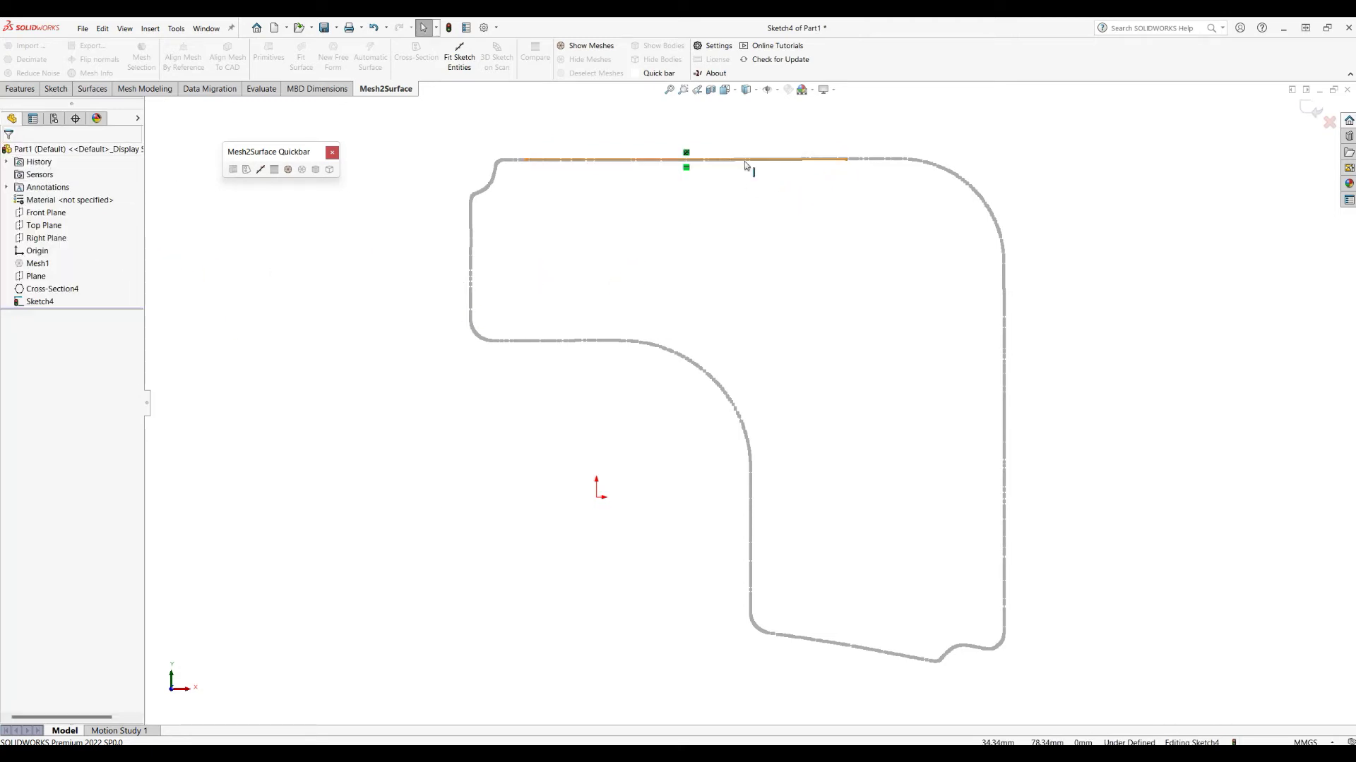
# - Shorten the top line to the straight portion and check its relations
pyautogui.moveTo(848, 168)
pyautogui.mouseDown()
pyautogui.moveTo(1150, 166)
pyautogui.moveTo(776, 172)
pyautogui.moveTo(878, 181)
pyautogui.moveTo(865, 180)
pyautogui.mouseUp()
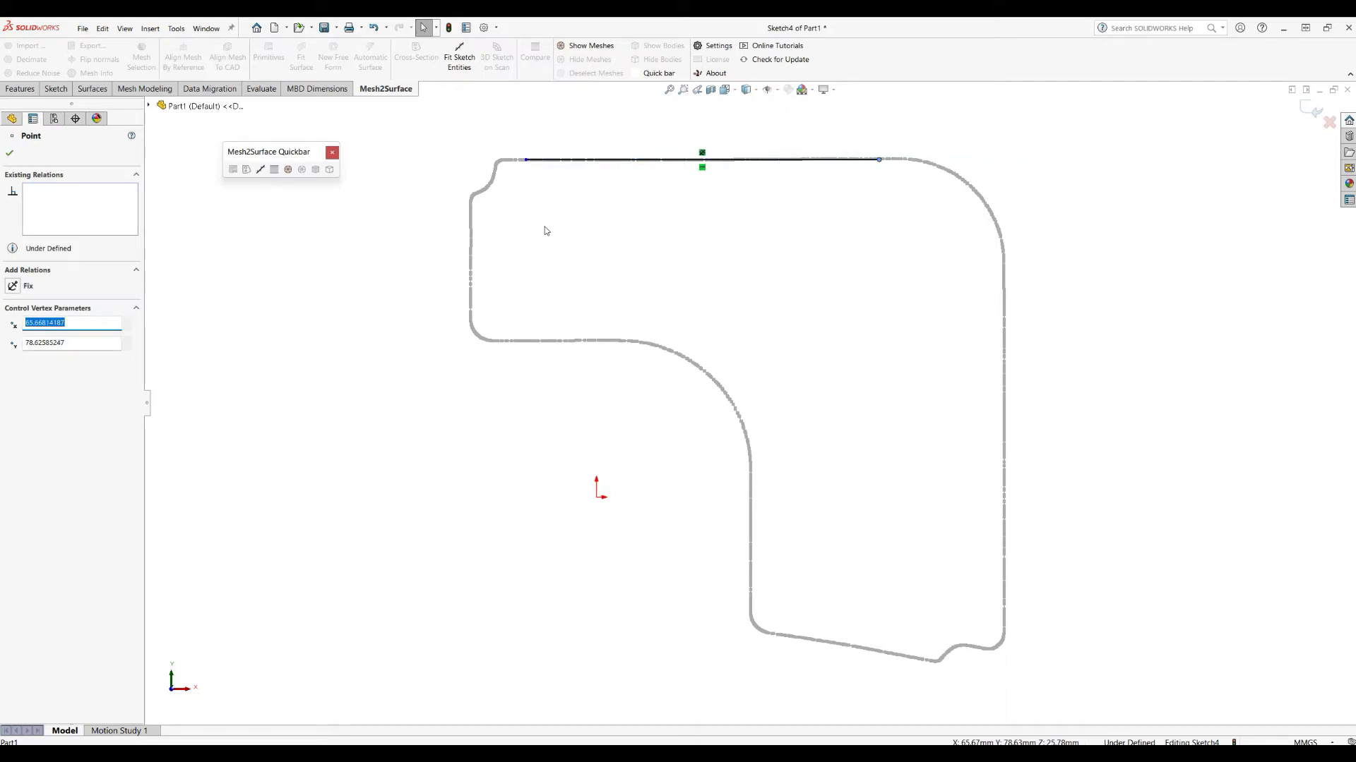
pyautogui.click(15, 154)
pyautogui.moveTo(478, 131); pyautogui.dragTo(934, 214)
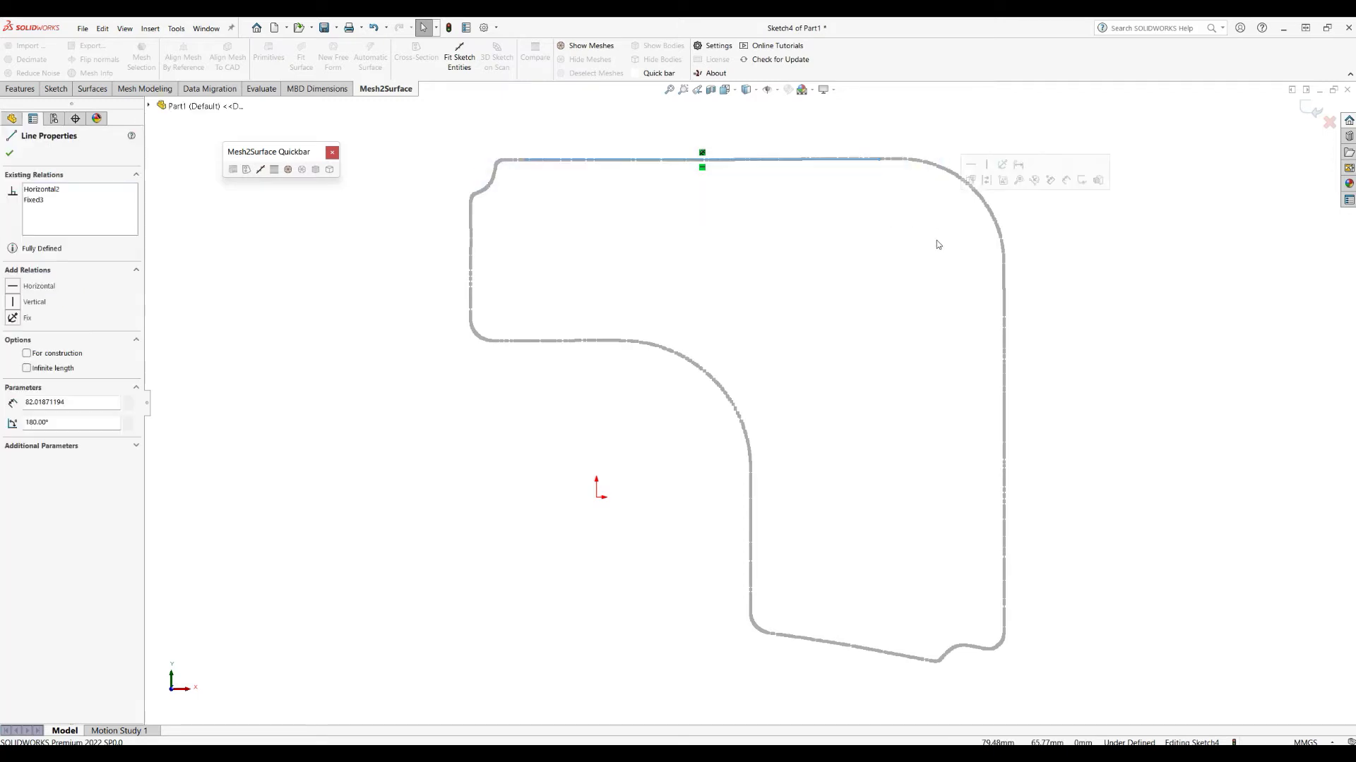
pyautogui.click(583, 232)
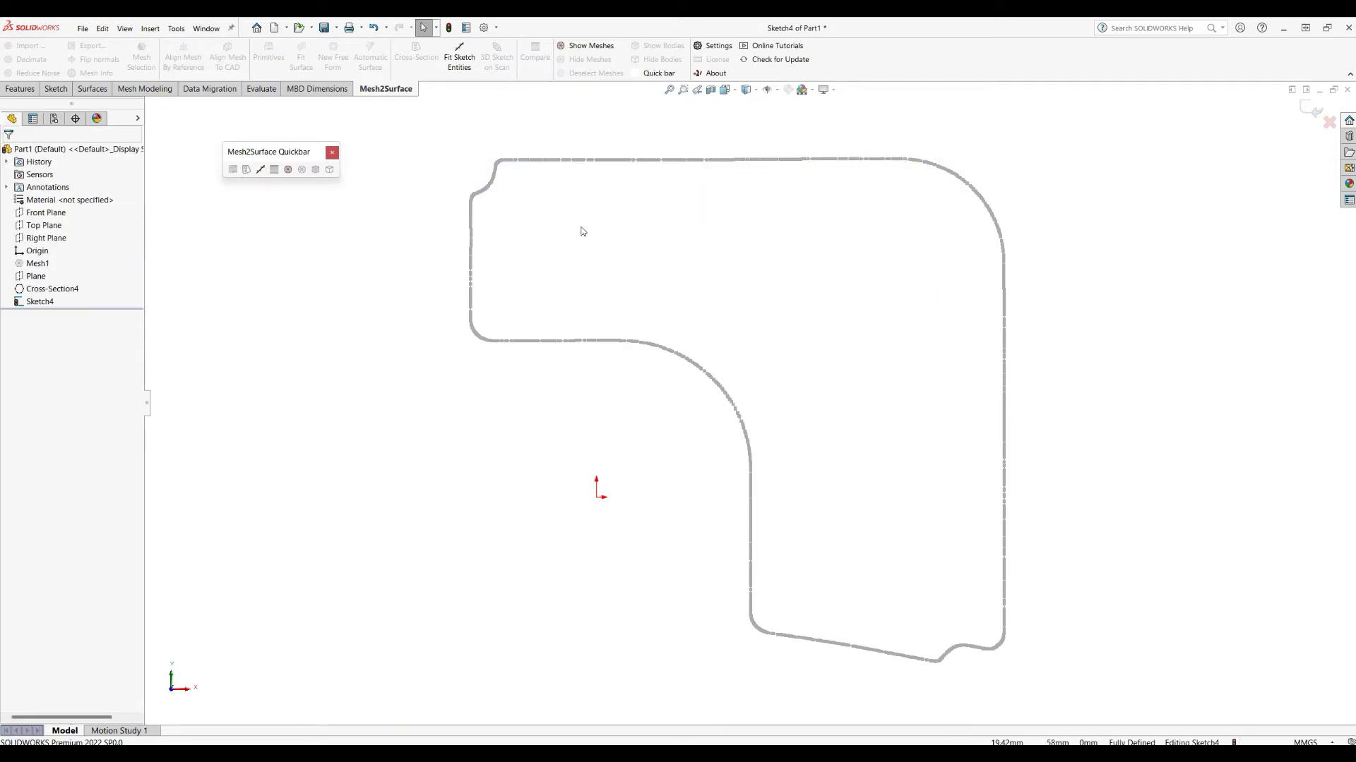
# - Reopen Extract sketch entities with Instant fit turned on and brush size 30
pyautogui.click(263, 170)
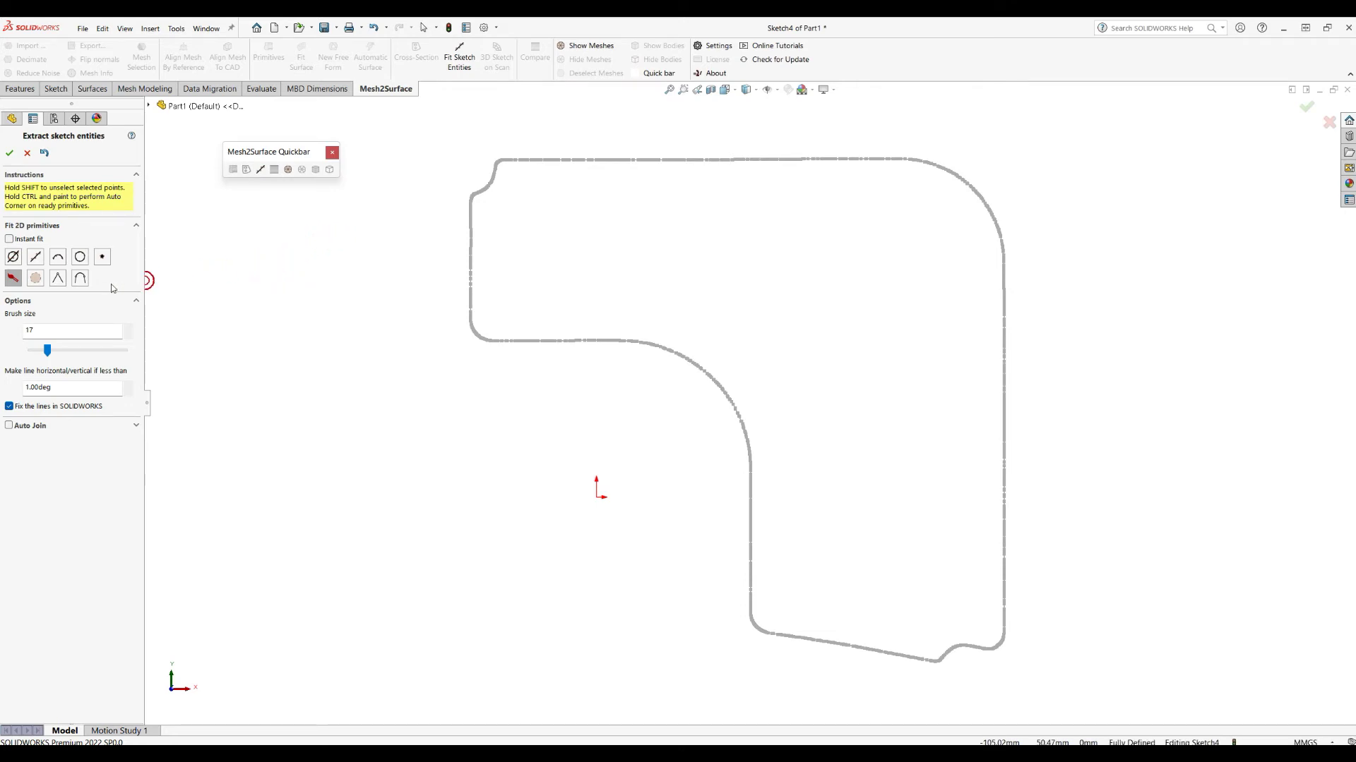
pyautogui.click(9, 239)
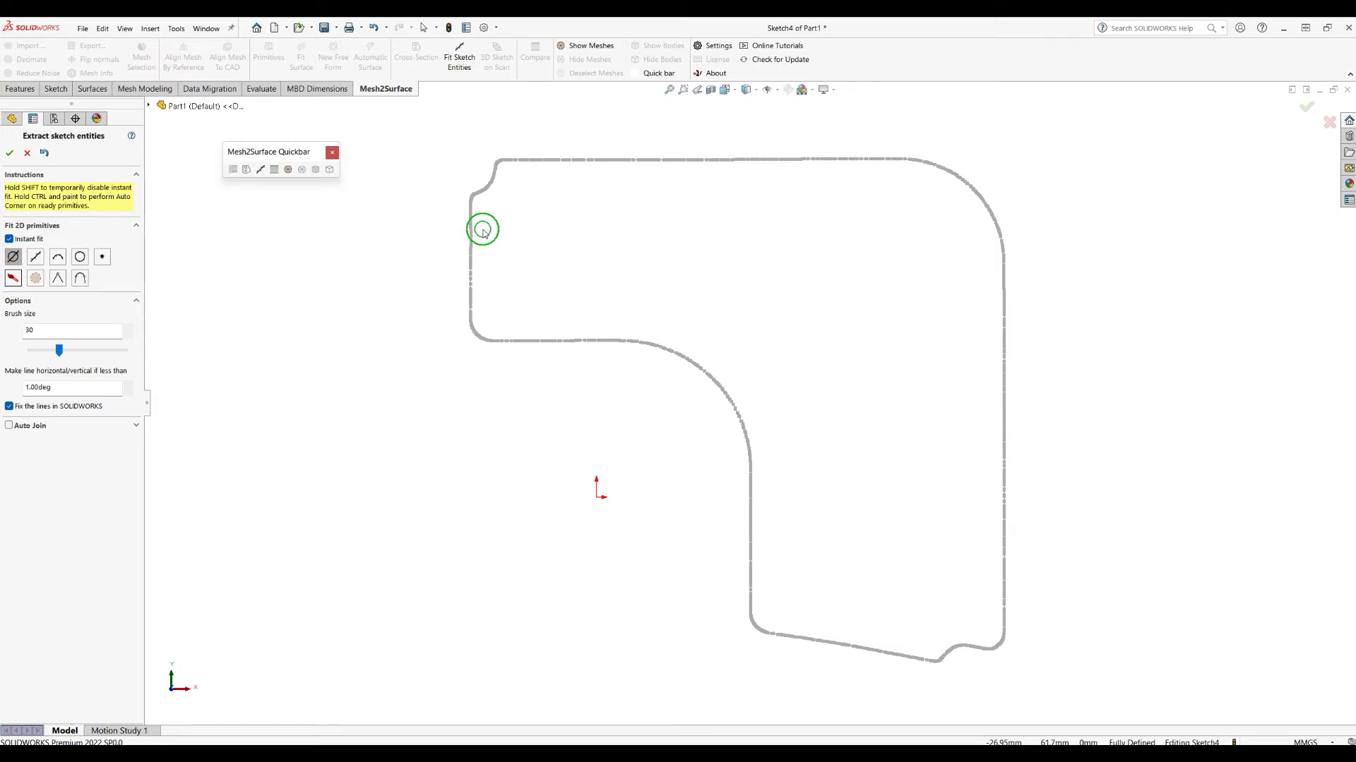
# - Auto-fit a circle on the inner curve and a top-edge line, then undo both
pyautogui.click(12, 258)
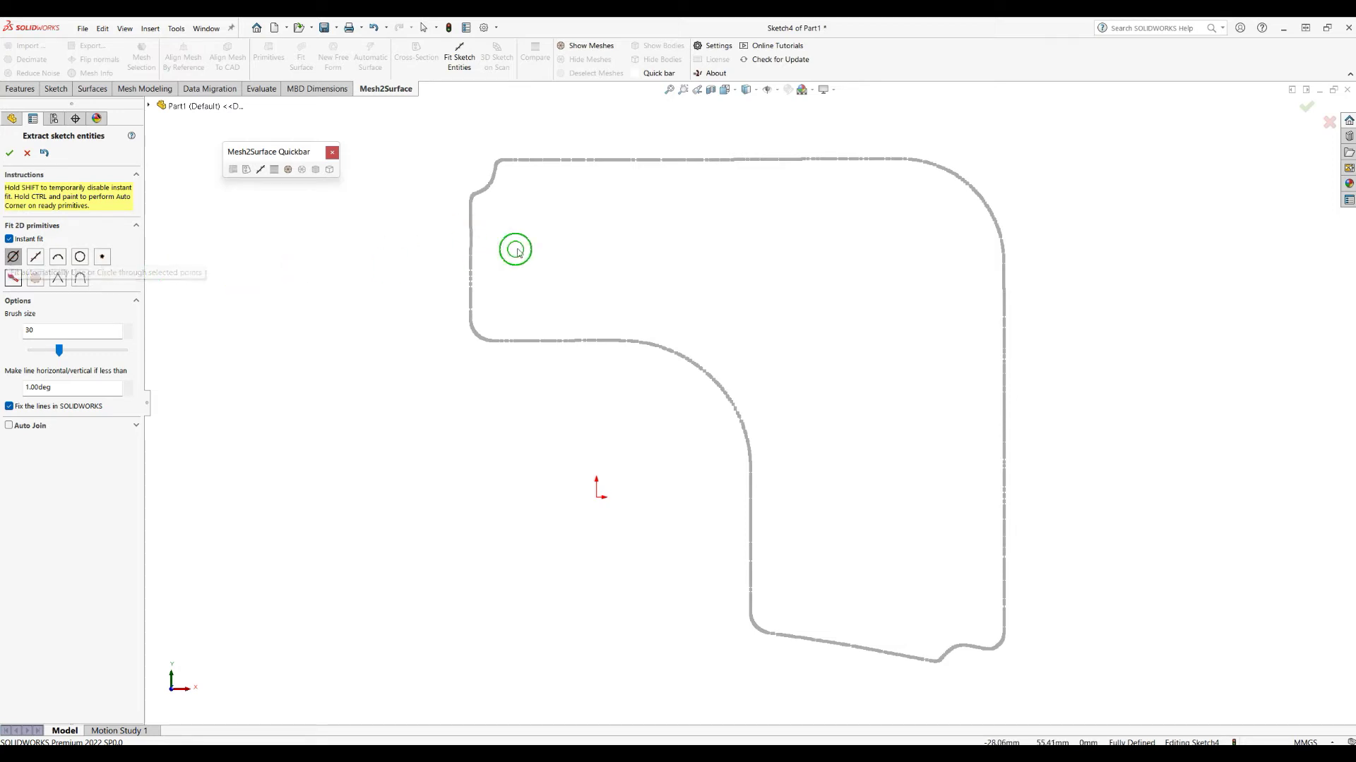
pyautogui.moveTo(625, 341)
pyautogui.mouseDown()
pyautogui.moveTo(691, 360)
pyautogui.moveTo(746, 448)
pyautogui.mouseUp()
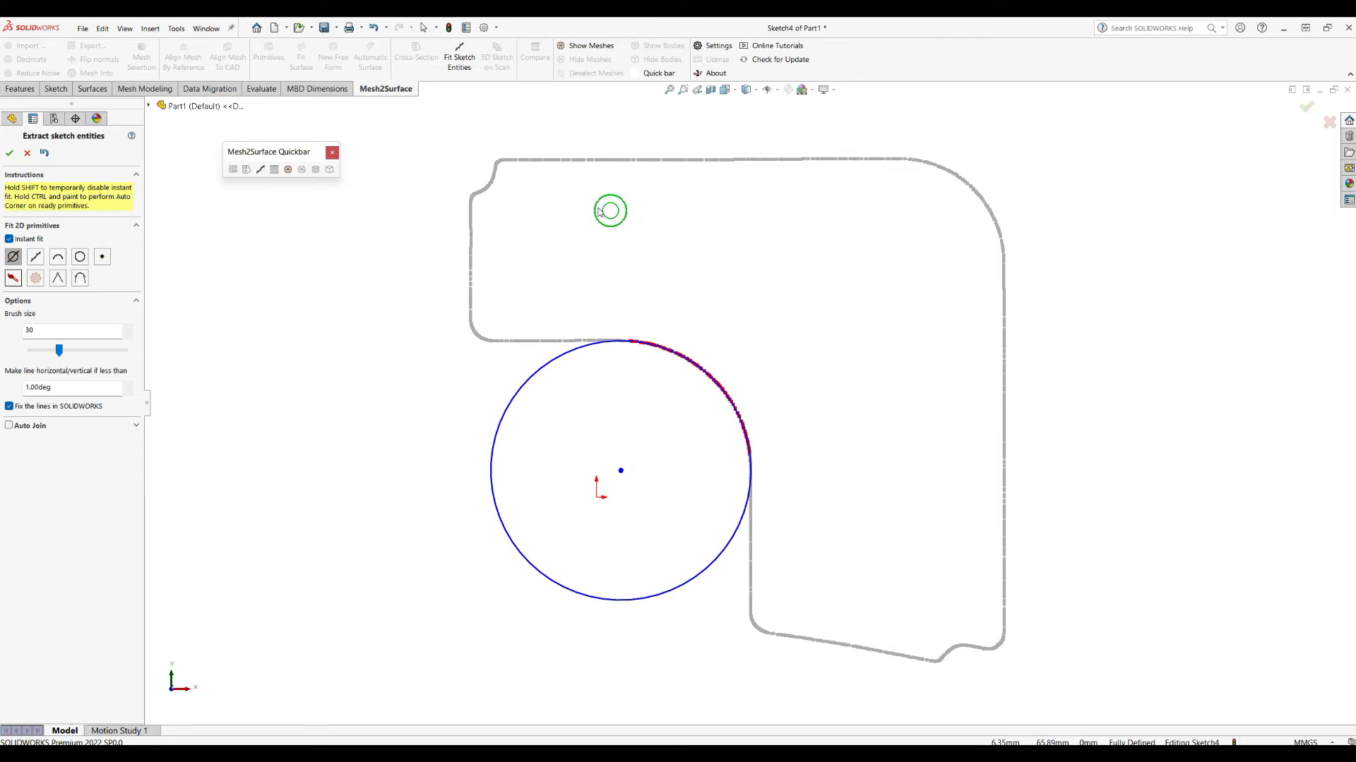
pyautogui.moveTo(532, 162); pyautogui.dragTo(855, 159)
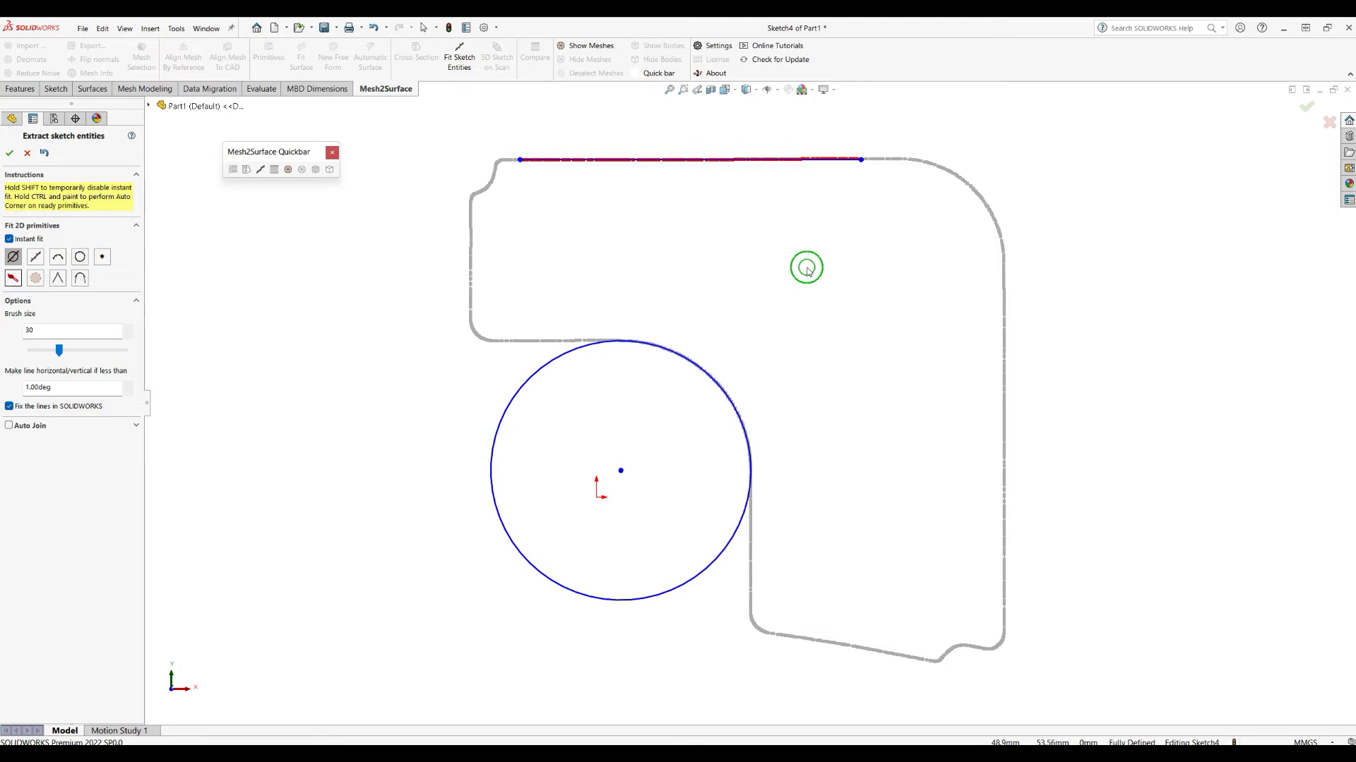
pyautogui.click(44, 154)
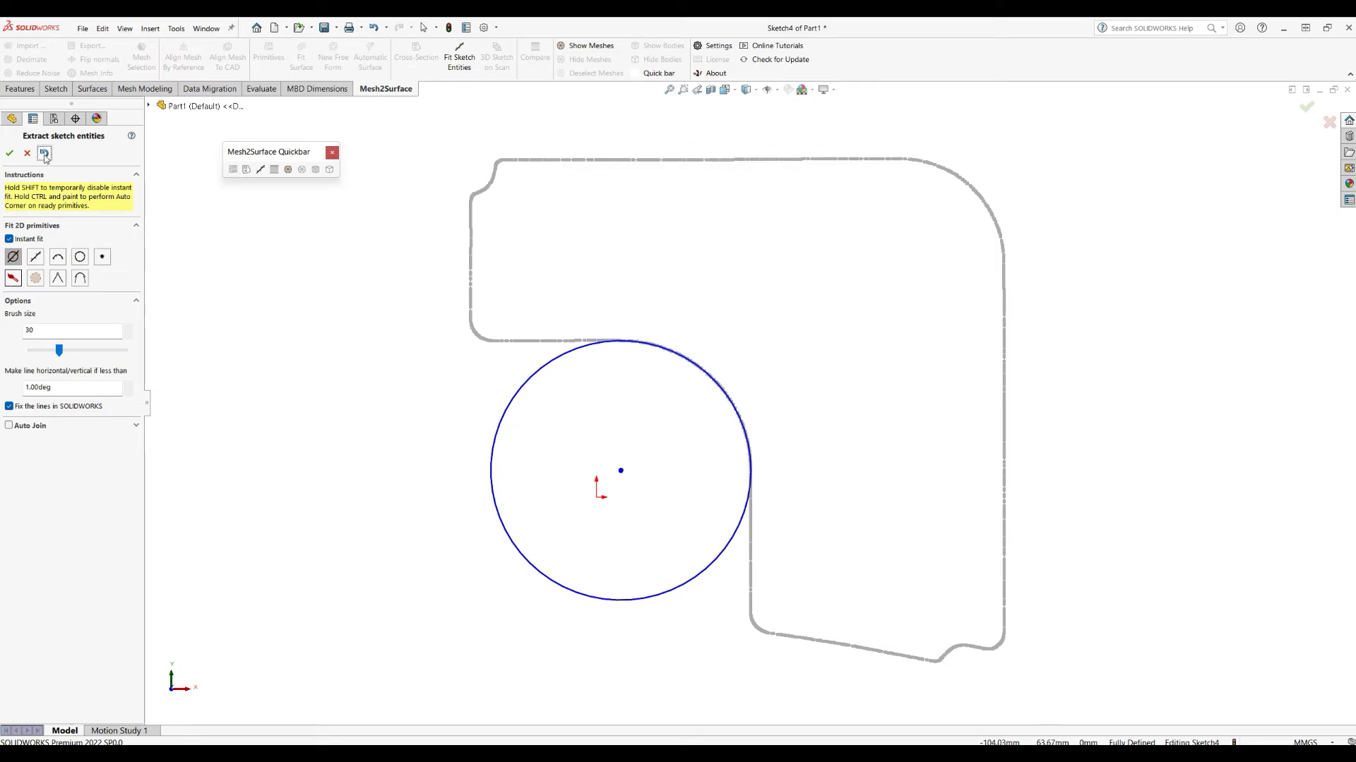
pyautogui.click(43, 154)
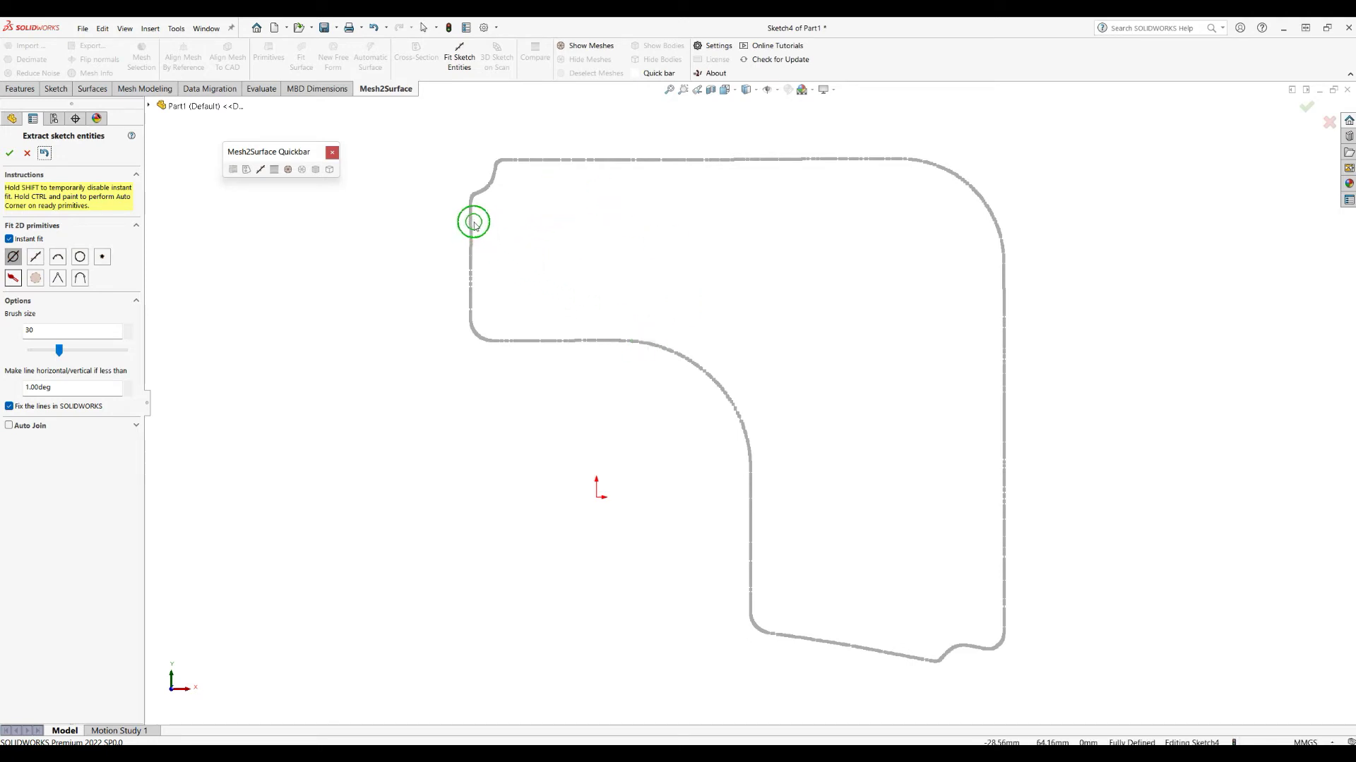
# - Fit straight lines to the left, top, inner horizontal and inner vertical edges of the outline
pyautogui.moveTo(474, 223); pyautogui.dragTo(478, 292)
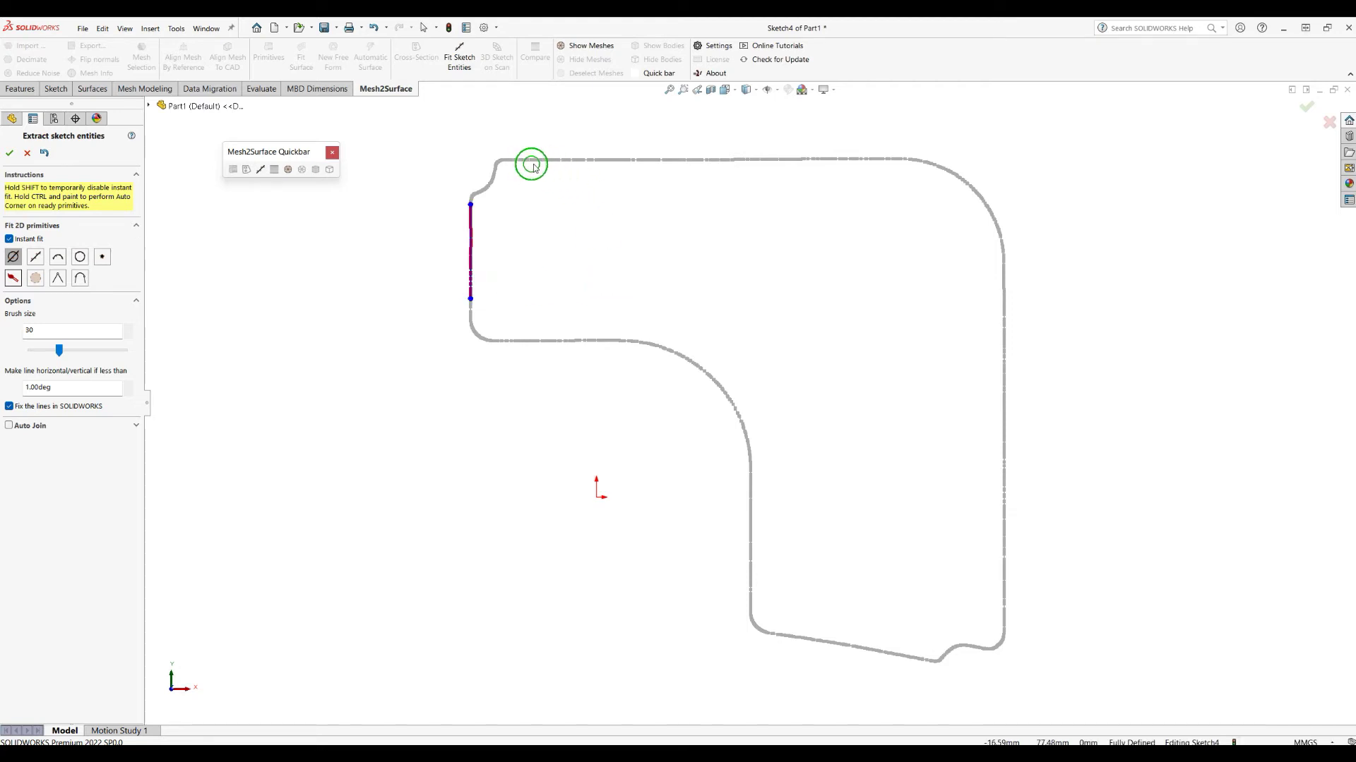
pyautogui.moveTo(538, 166); pyautogui.dragTo(883, 161)
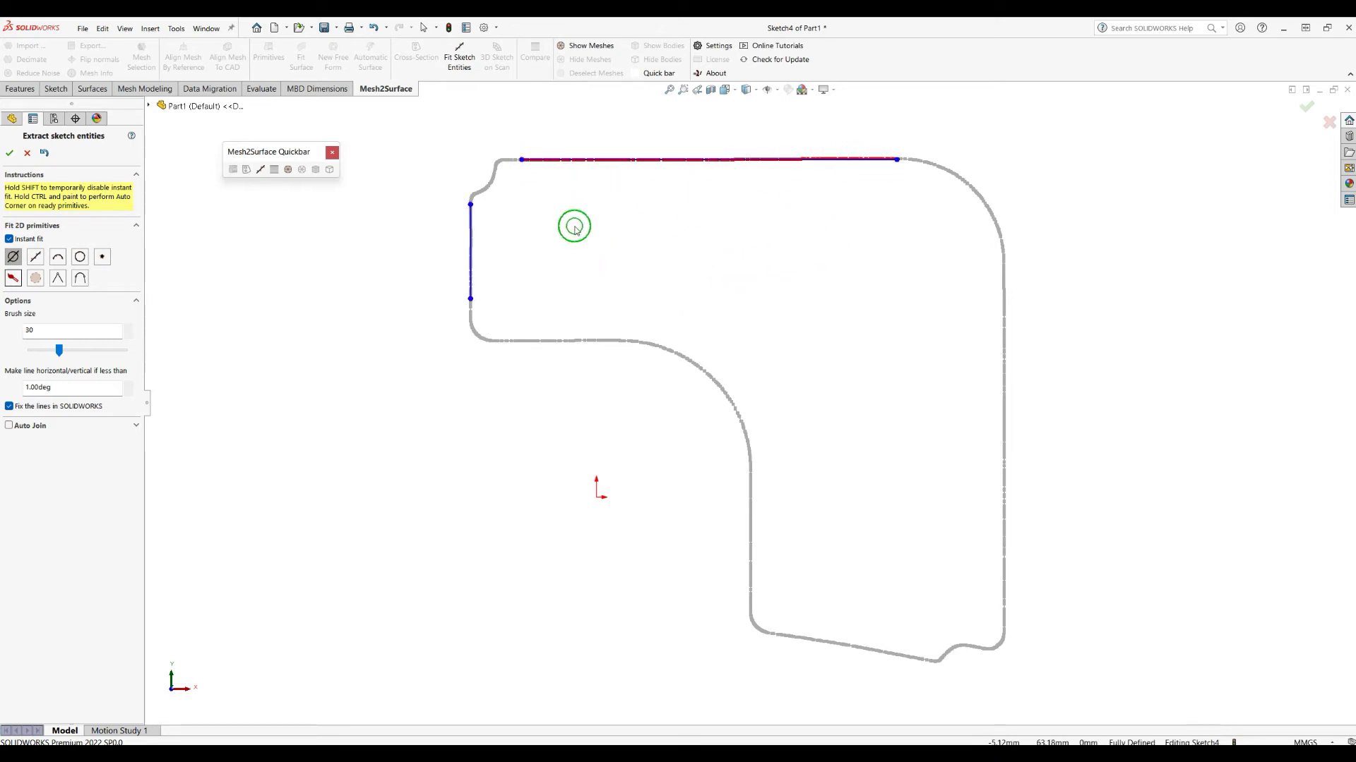
pyautogui.moveTo(520, 340); pyautogui.dragTo(590, 341)
pyautogui.moveTo(750, 481); pyautogui.dragTo(754, 595)
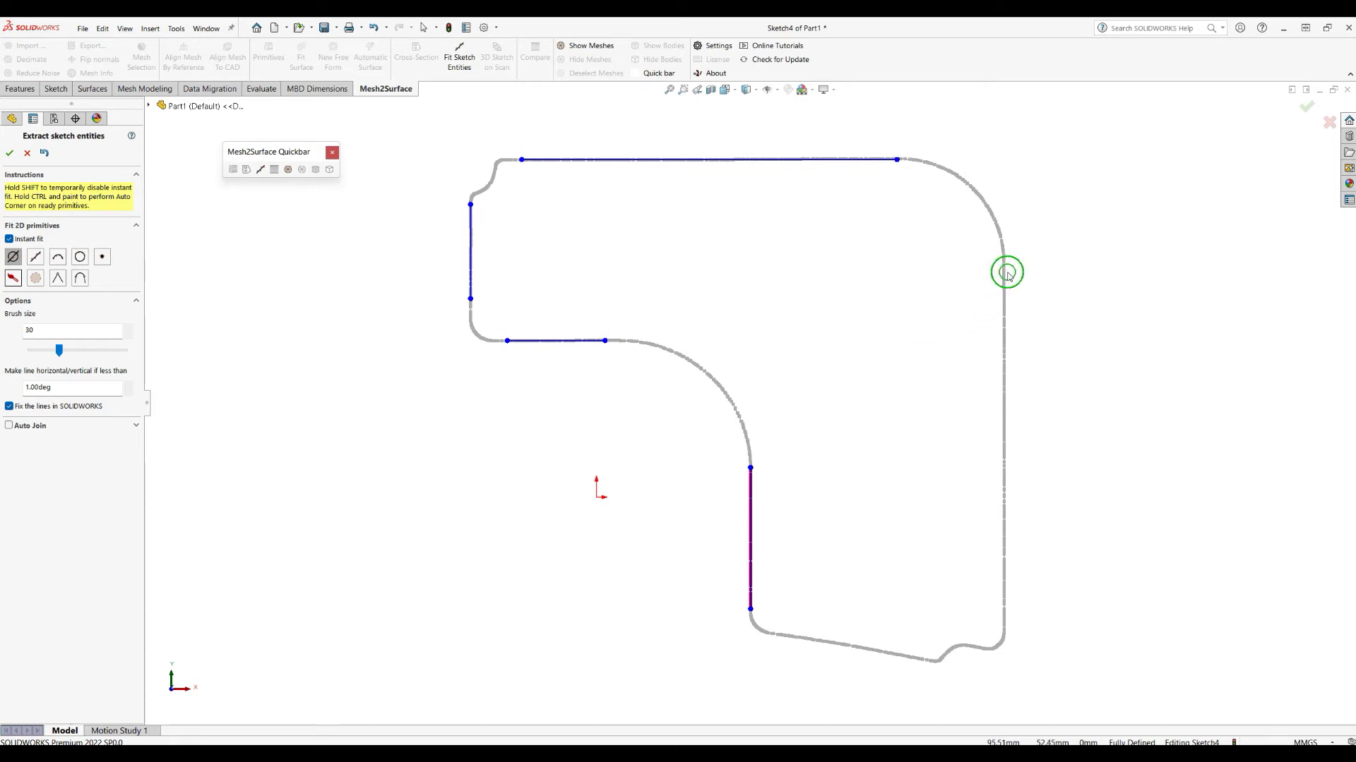
# - With instant fit paused, brush stretches of the long right edge and fit one line through them
pyautogui.hotkey('ctrl', 'z')
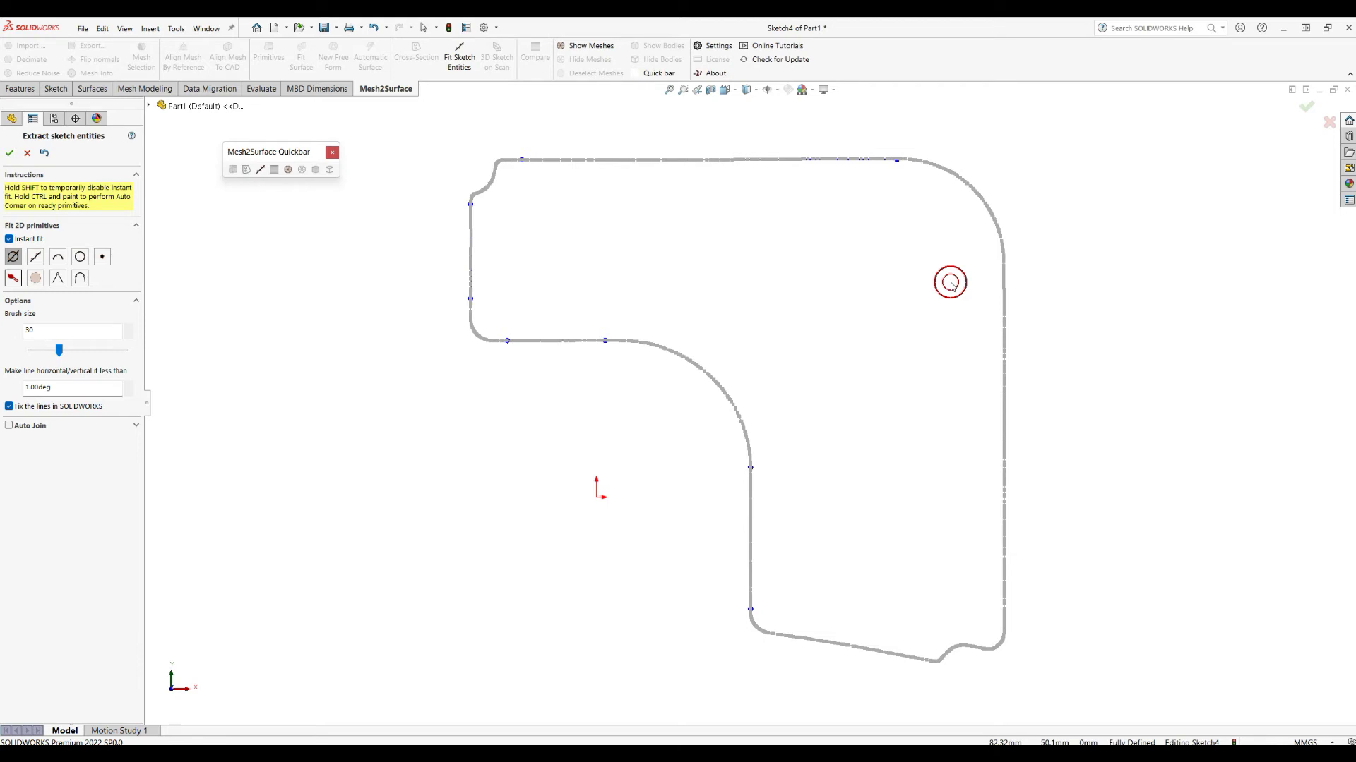
pyautogui.moveTo(989, 279)
pyautogui.mouseDown()
pyautogui.moveTo(1005, 293)
pyautogui.moveTo(998, 366)
pyautogui.moveTo(1019, 468)
pyautogui.moveTo(1004, 550)
pyautogui.mouseUp()
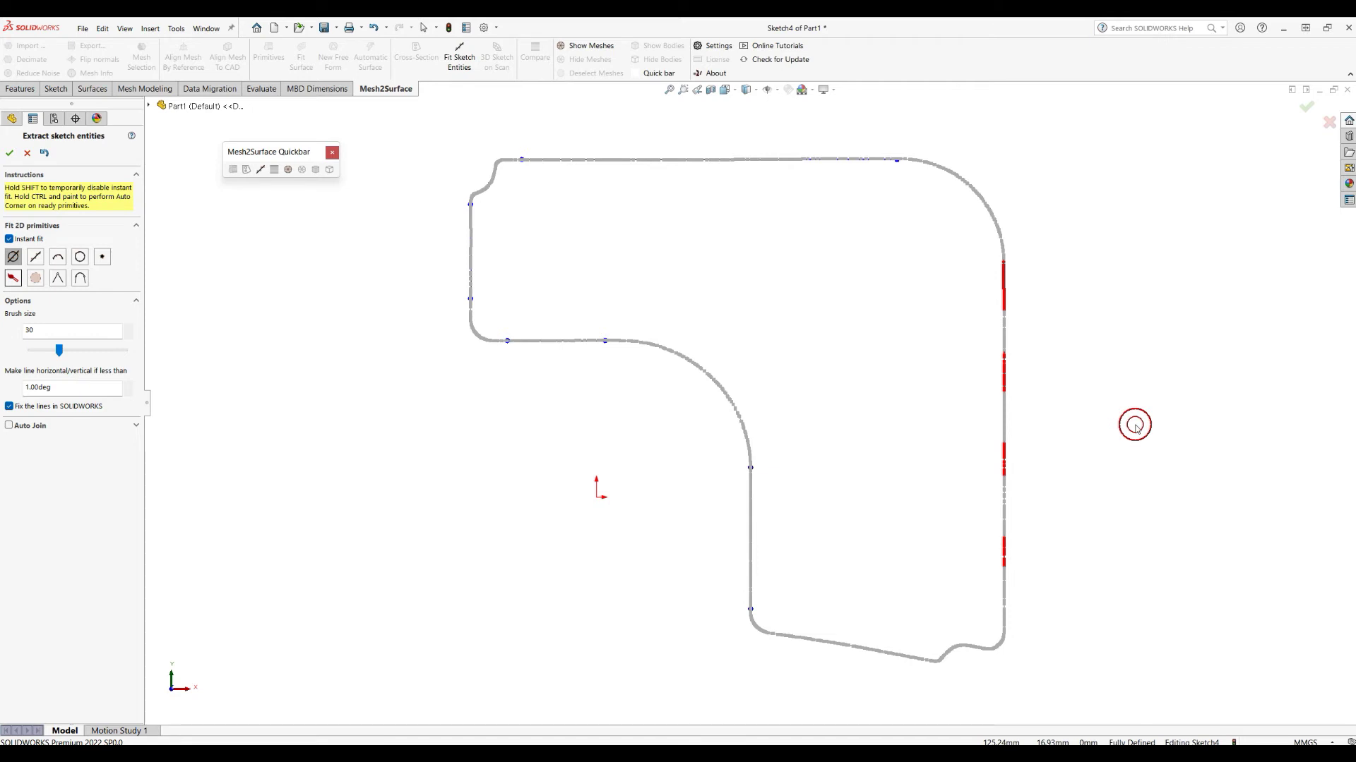
pyautogui.moveTo(1135, 424); pyautogui.dragTo(1135, 424)
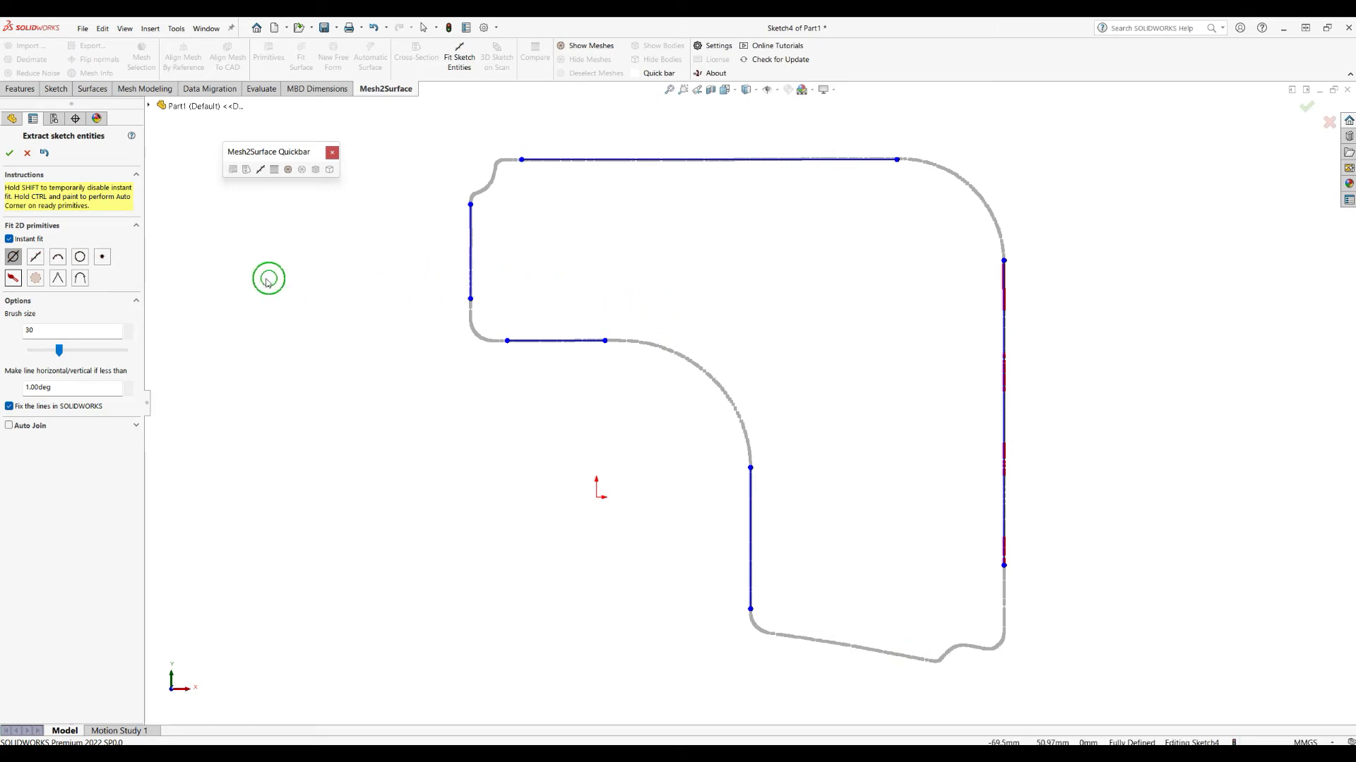
# - Extend the edge lines to meet in sharp upper-left and lower-left corners
pyautogui.click(60, 280)
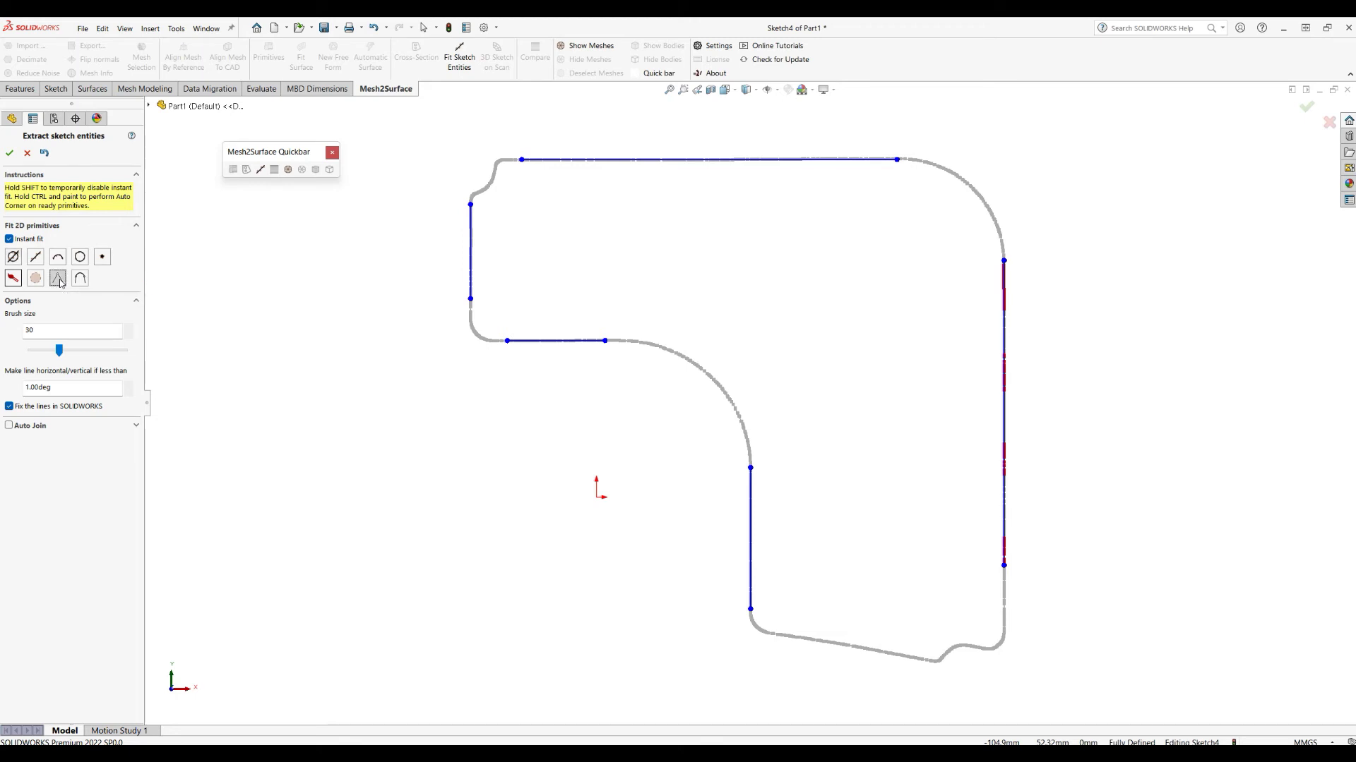
pyautogui.moveTo(476, 204); pyautogui.dragTo(524, 174)
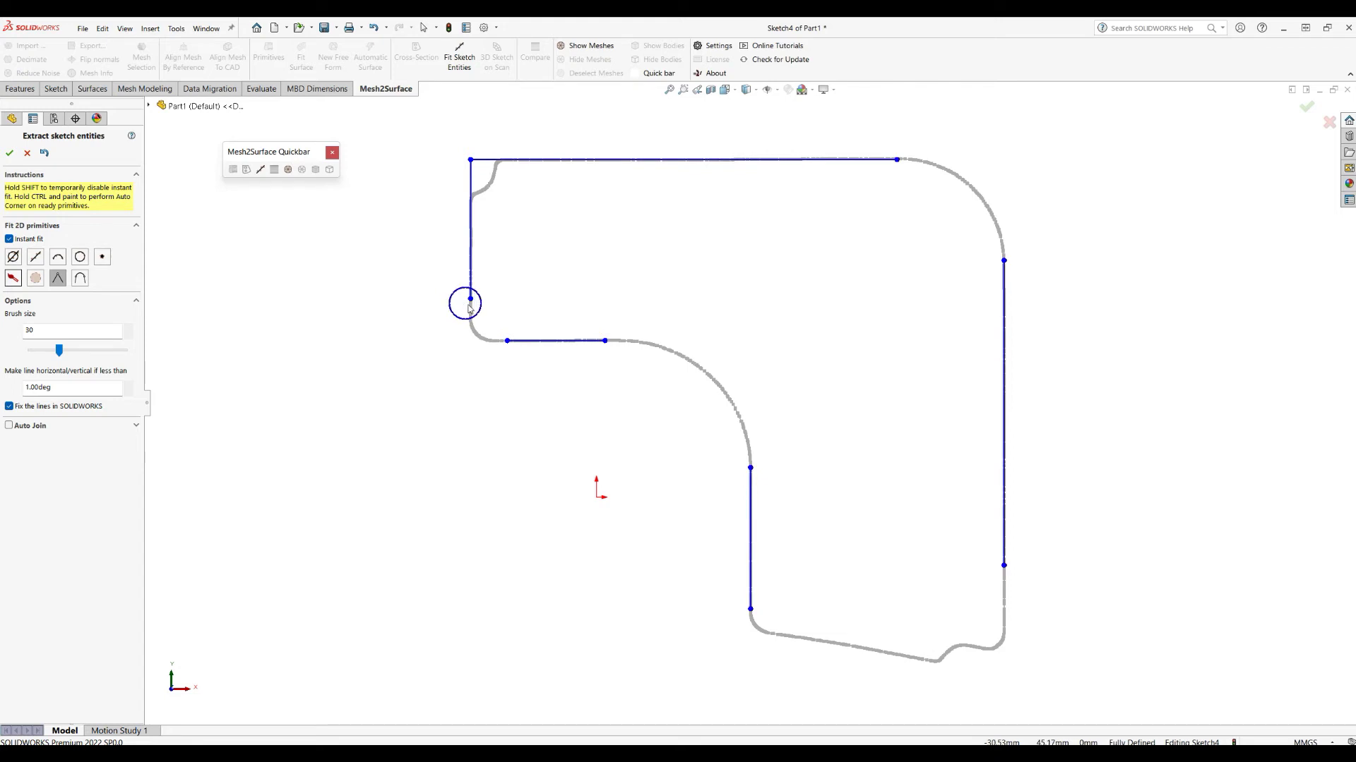
pyautogui.moveTo(464, 303); pyautogui.dragTo(500, 338)
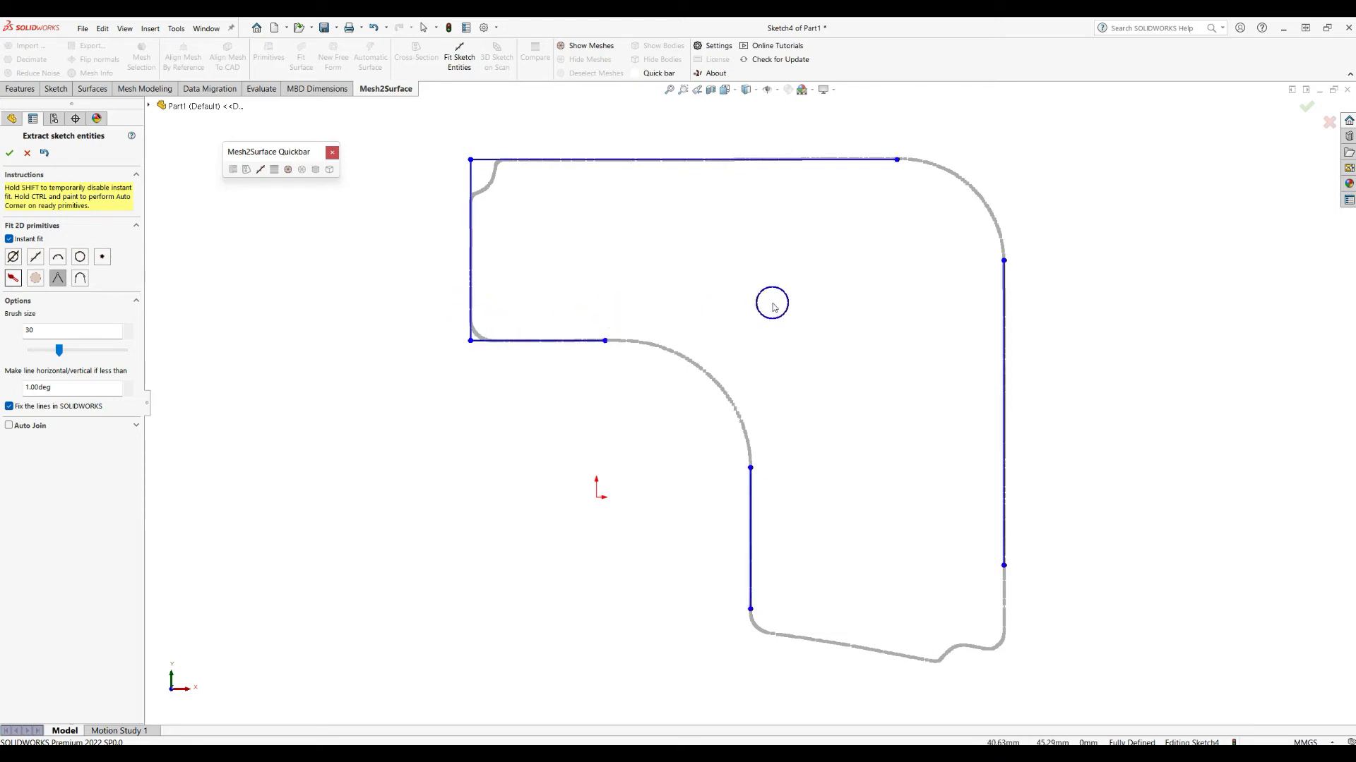
# - Fillet the lower-left corner and fit an arc along the large inner curve
pyautogui.click(80, 284)
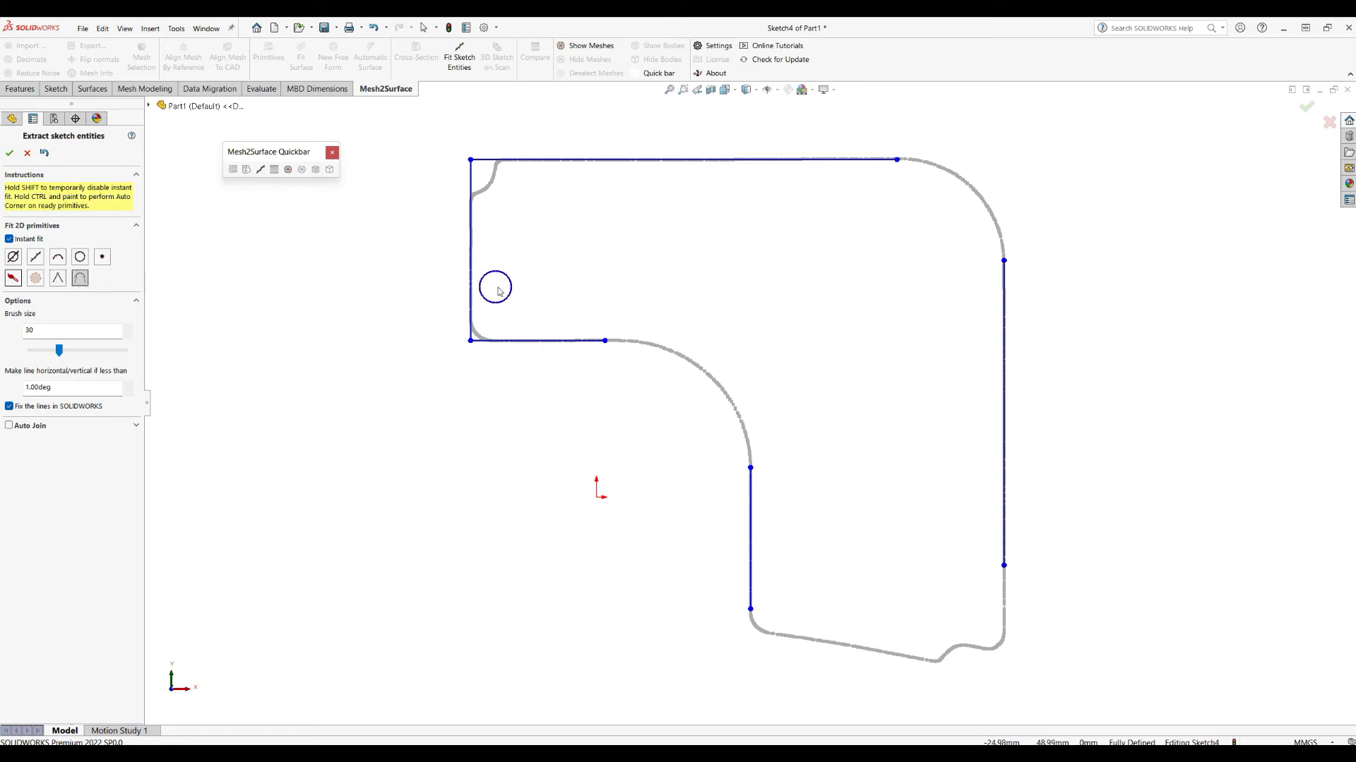
pyautogui.moveTo(495, 321)
pyautogui.mouseDown()
pyautogui.moveTo(461, 368)
pyautogui.moveTo(470, 347)
pyautogui.moveTo(465, 381)
pyautogui.mouseUp()
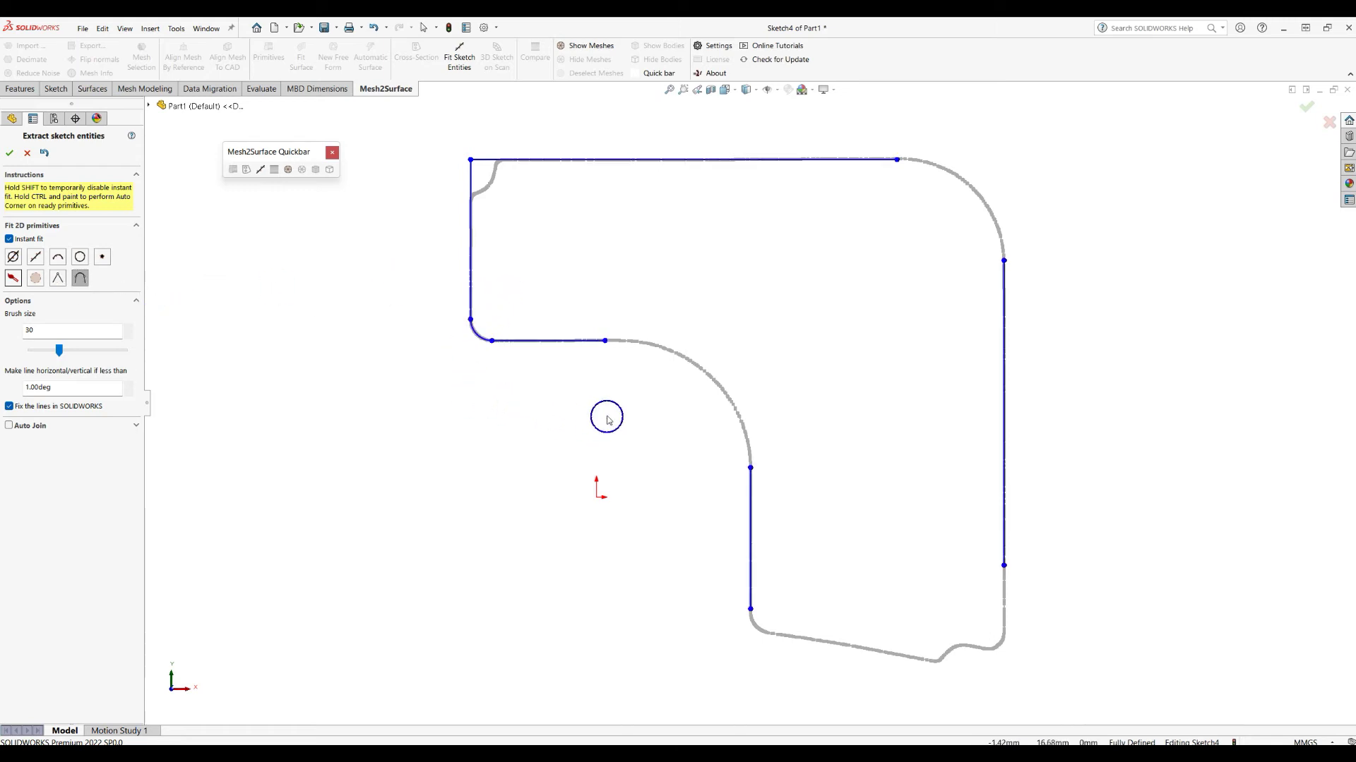
pyautogui.moveTo(600, 347)
pyautogui.mouseDown()
pyautogui.moveTo(678, 388)
pyautogui.moveTo(757, 468)
pyautogui.mouseUp()
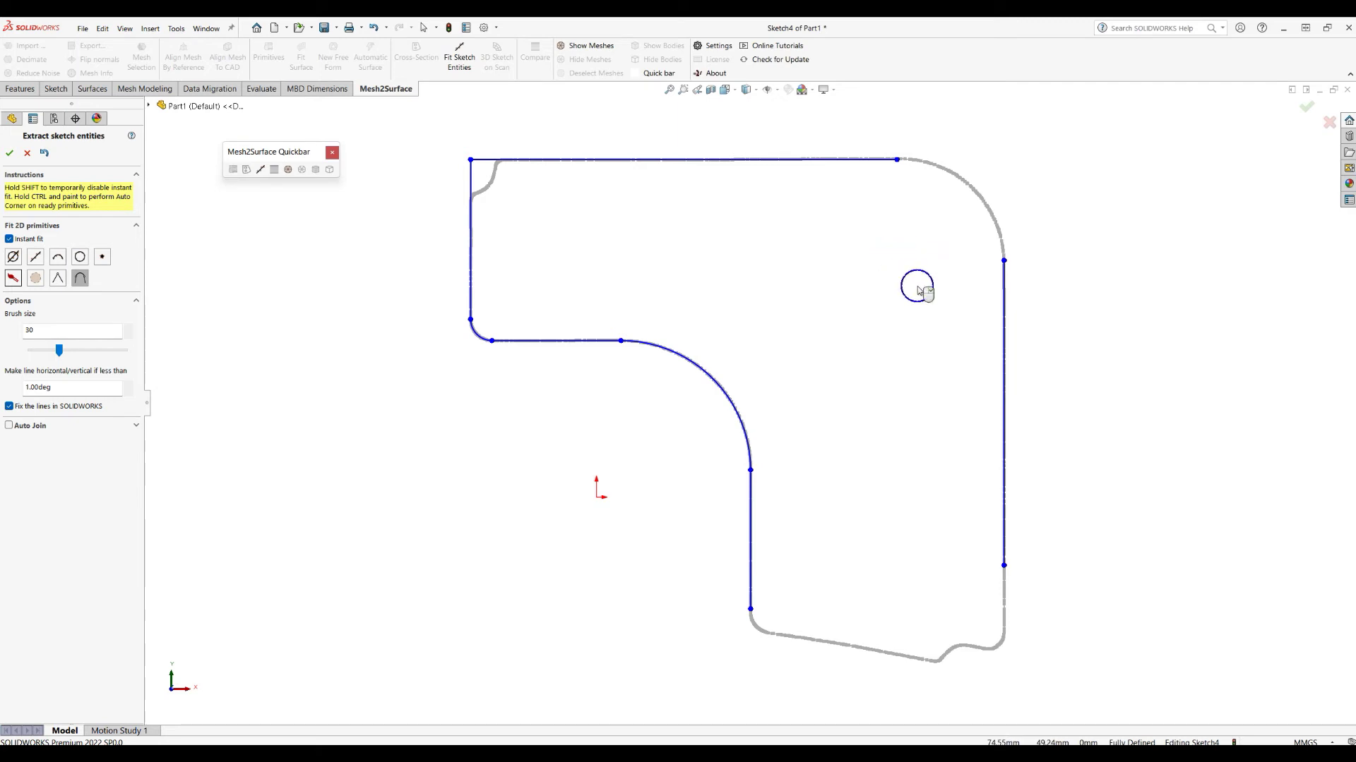
# - Undo the inner arc and lower-left fillet, then repaint the left edge and lower curve
pyautogui.hotkey('ctrl', 'z')
pyautogui.hotkey('ctrl', 'z')
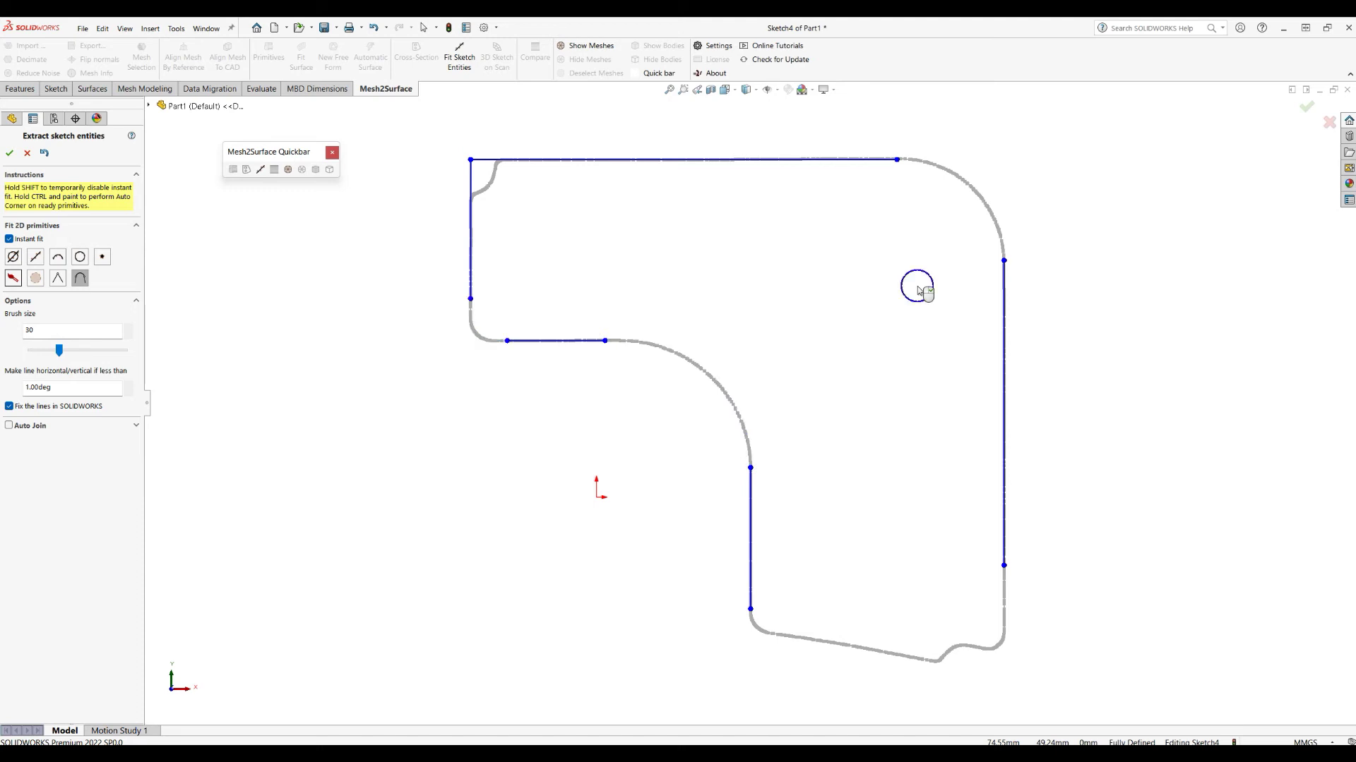
pyautogui.hotkey('ctrl', 'z')
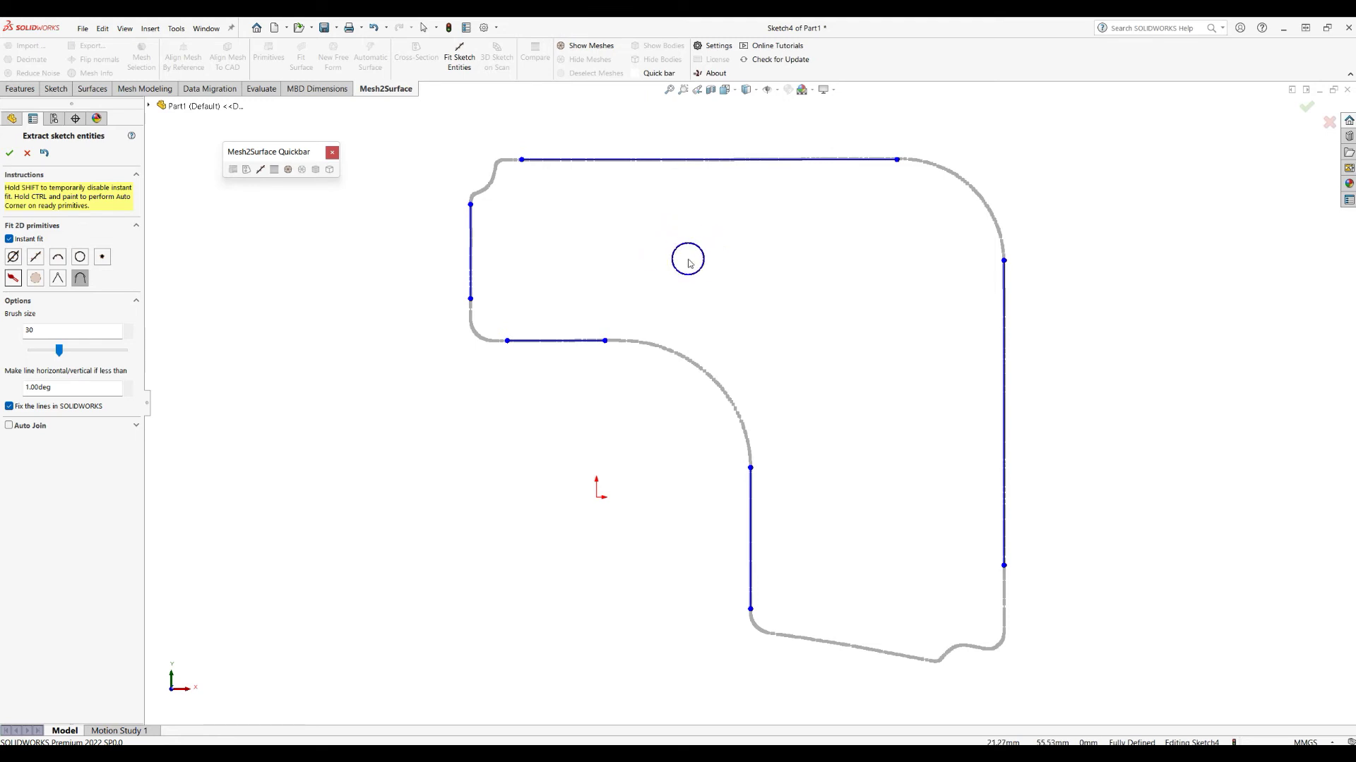
pyautogui.moveTo(469, 297); pyautogui.dragTo(515, 341)
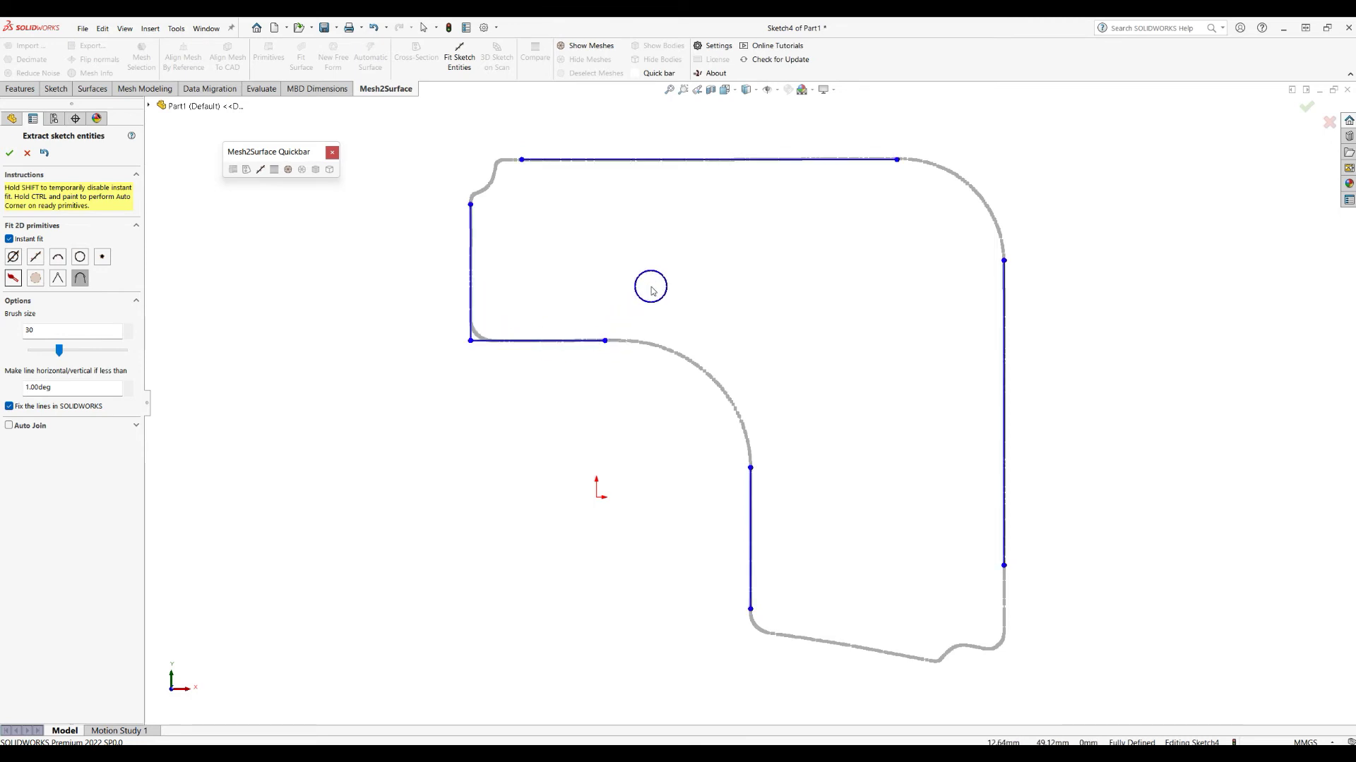
pyautogui.moveTo(600, 325)
pyautogui.mouseDown()
pyautogui.moveTo(706, 394)
pyautogui.moveTo(757, 464)
pyautogui.mouseUp()
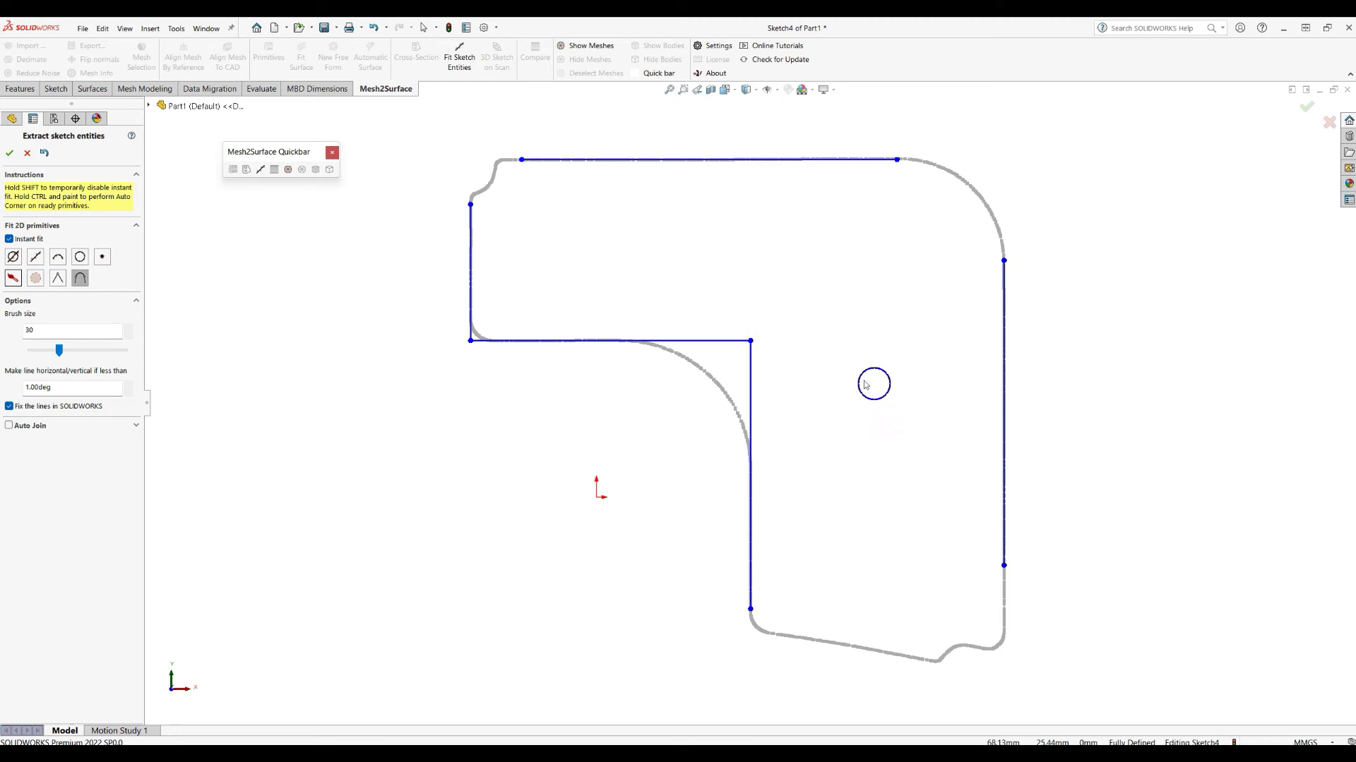
# - Fit arcs to the large inner corner, the small lower-left corner and the top-right corner
pyautogui.moveTo(777, 340); pyautogui.dragTo(717, 341)
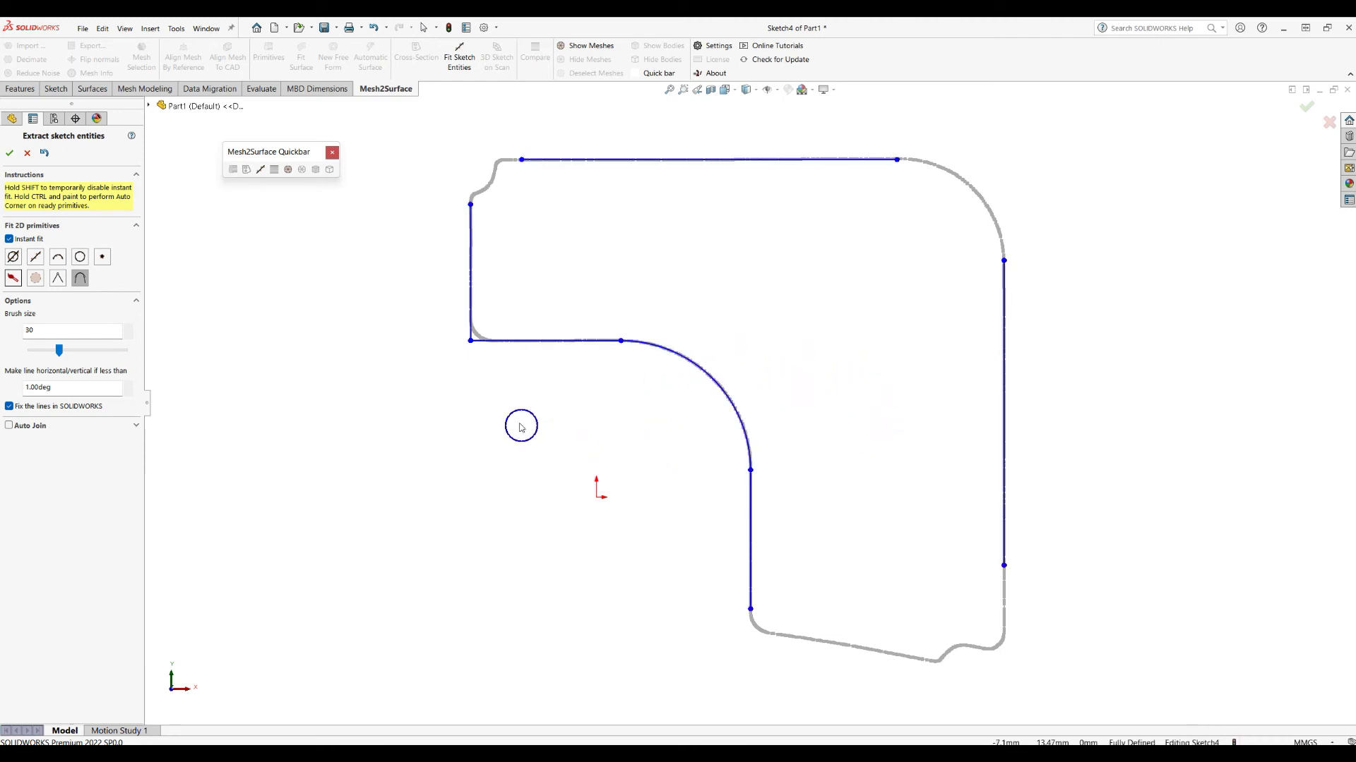
pyautogui.moveTo(494, 359); pyautogui.dragTo(476, 348)
pyautogui.keyDown('ctrl'); pyautogui.moveTo(892, 160); pyautogui.dragTo(1001, 269); pyautogui.keyUp('ctrl')
pyautogui.click(1007, 158)
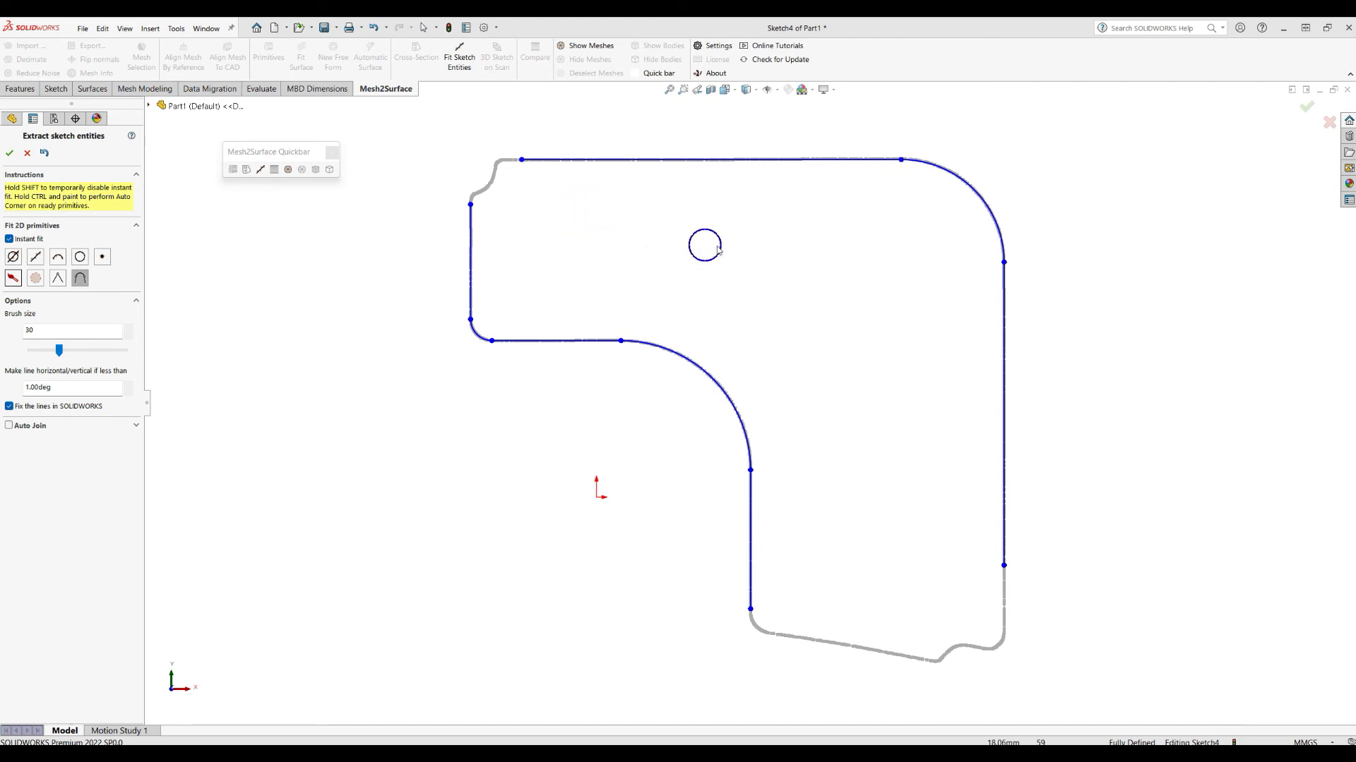
# - Undo the top-right corner arc, the sharp top-right corner and the inner corner arc
pyautogui.click(44, 154)
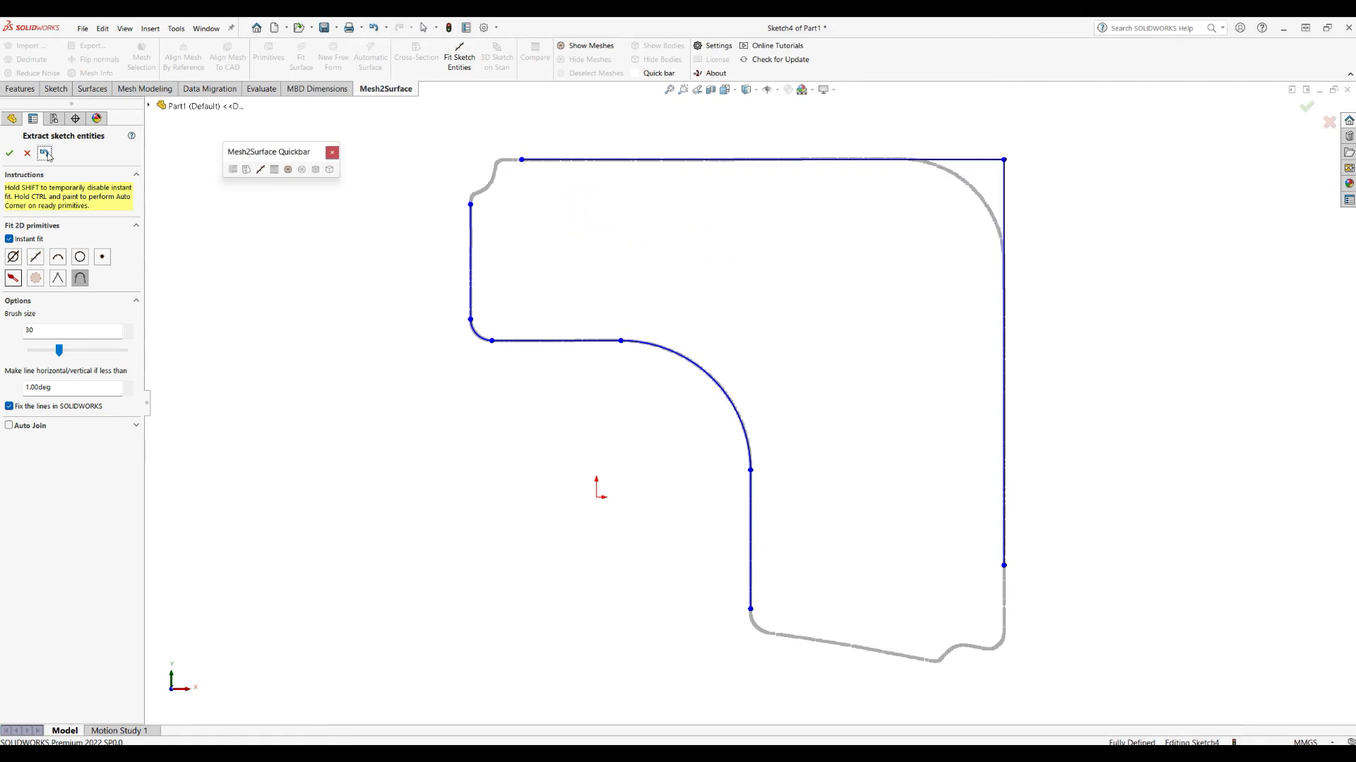
pyautogui.click(45, 153)
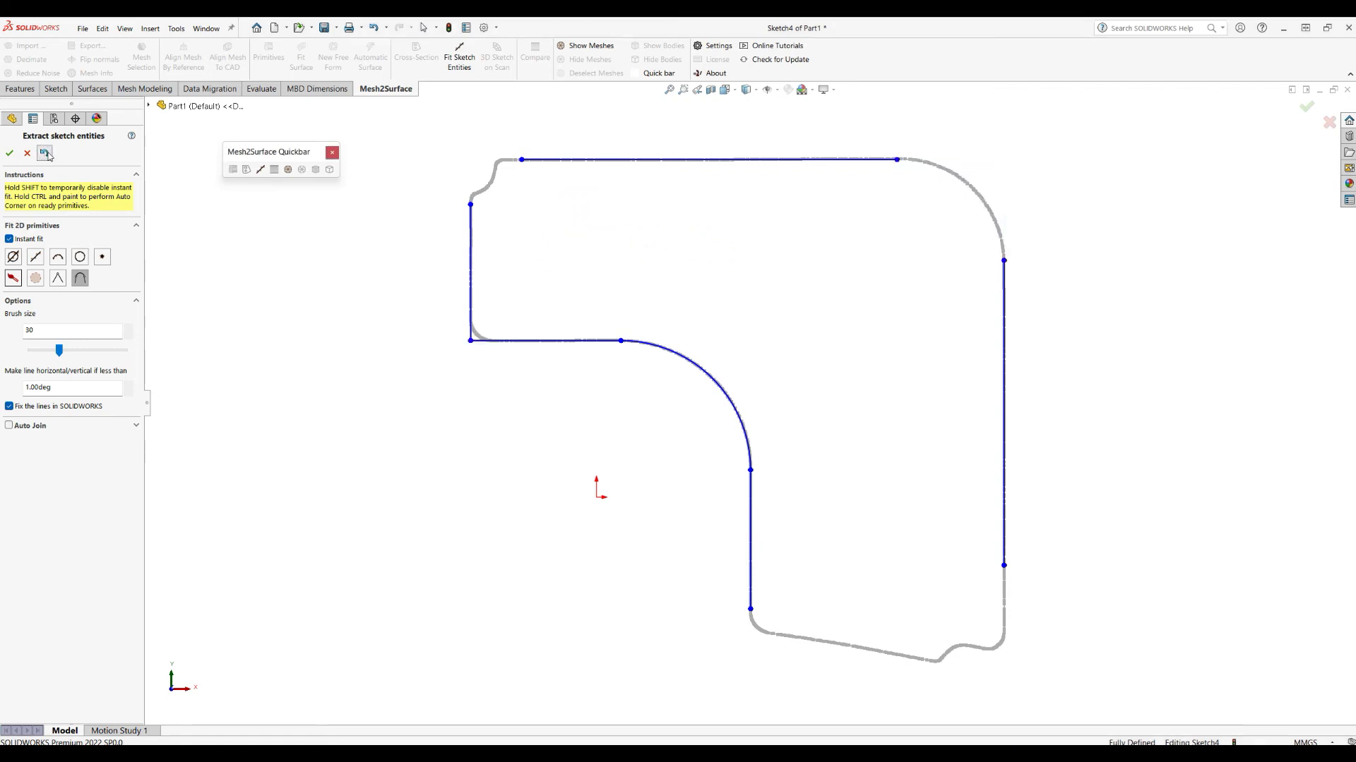
pyautogui.click(45, 153)
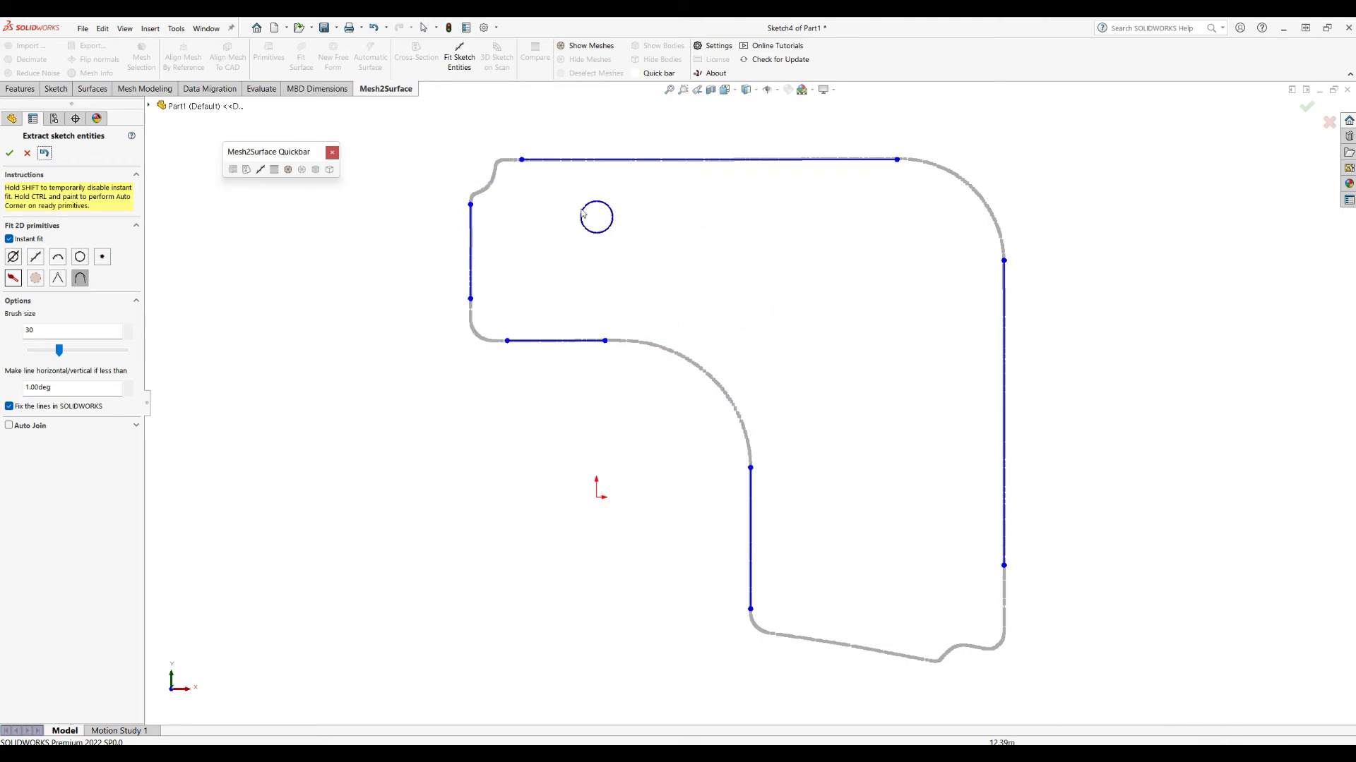
pyautogui.scroll(2, 509, 175)
pyautogui.scroll(1, 509, 175)
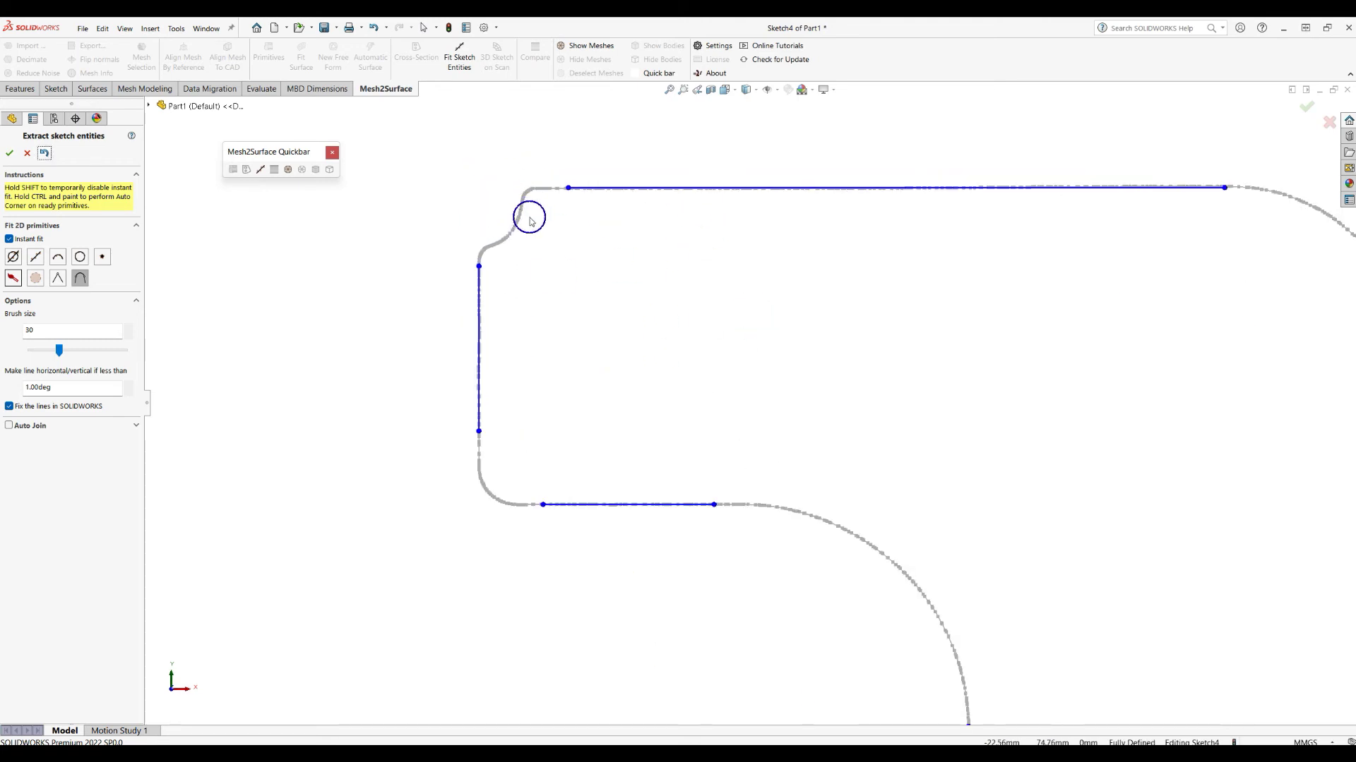
pyautogui.scroll(2, 526, 240)
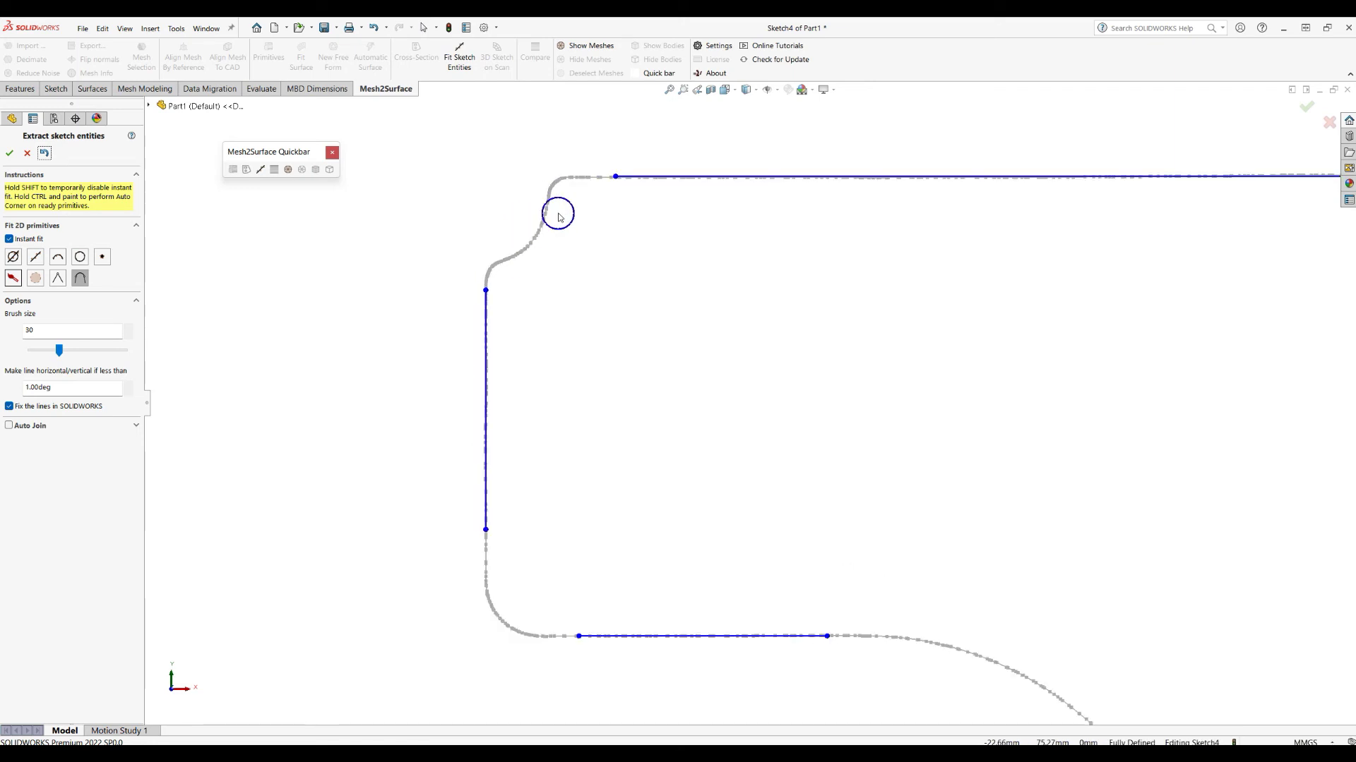
# - Fit short straight lines along the small notch at the top-left corner
pyautogui.click(33, 259)
pyautogui.moveTo(569, 220); pyautogui.dragTo(633, 242)
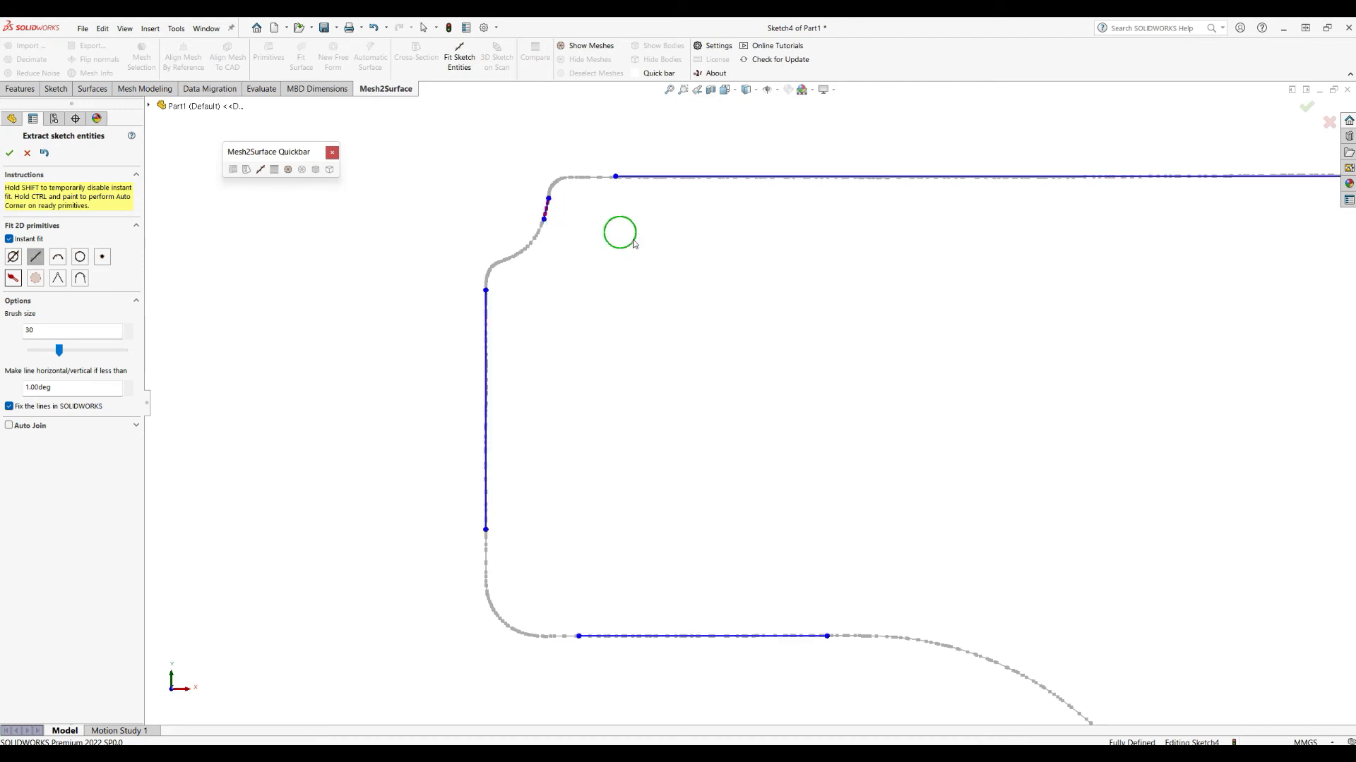
pyautogui.moveTo(517, 280); pyautogui.dragTo(529, 275)
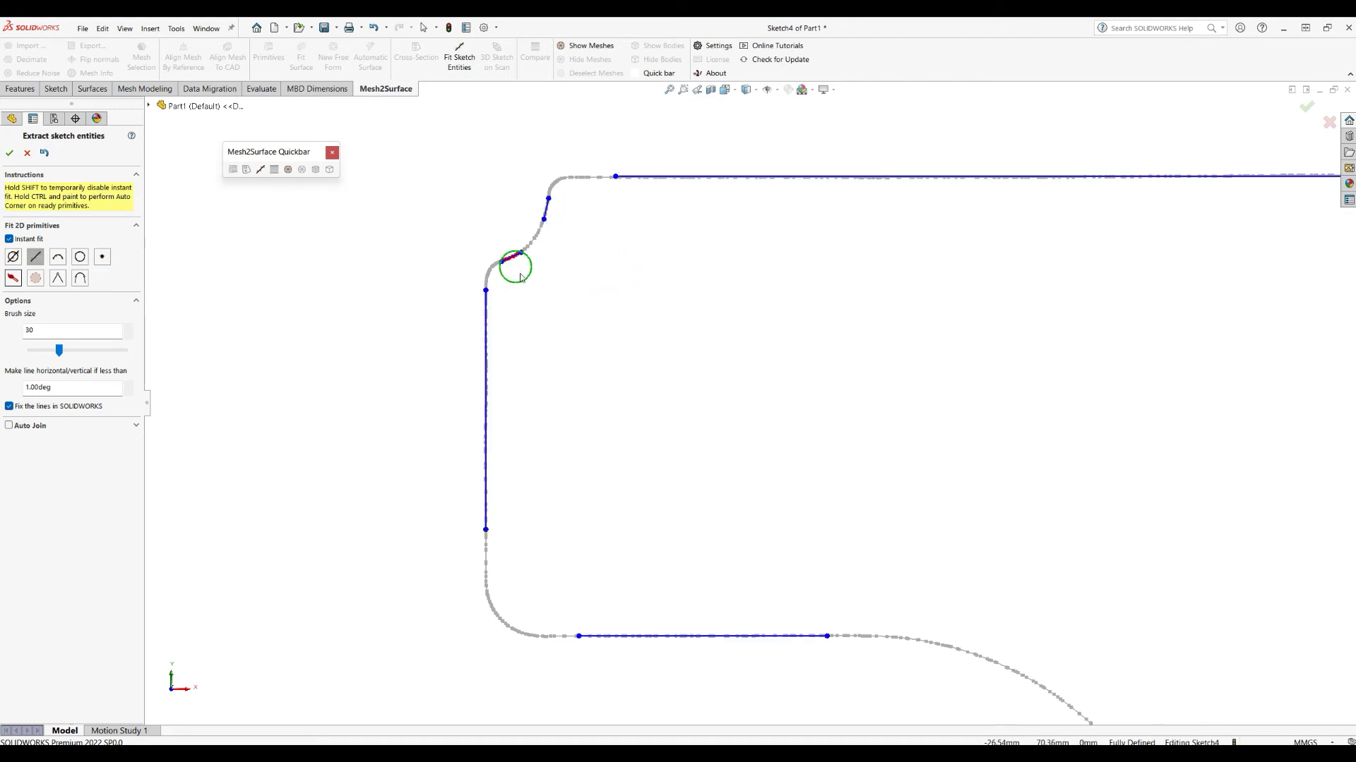
pyautogui.click(35, 258)
# - Discard a stray line fitted on the lower inner curve and turn on Auto Join
pyautogui.scroll(3, 699, 322)
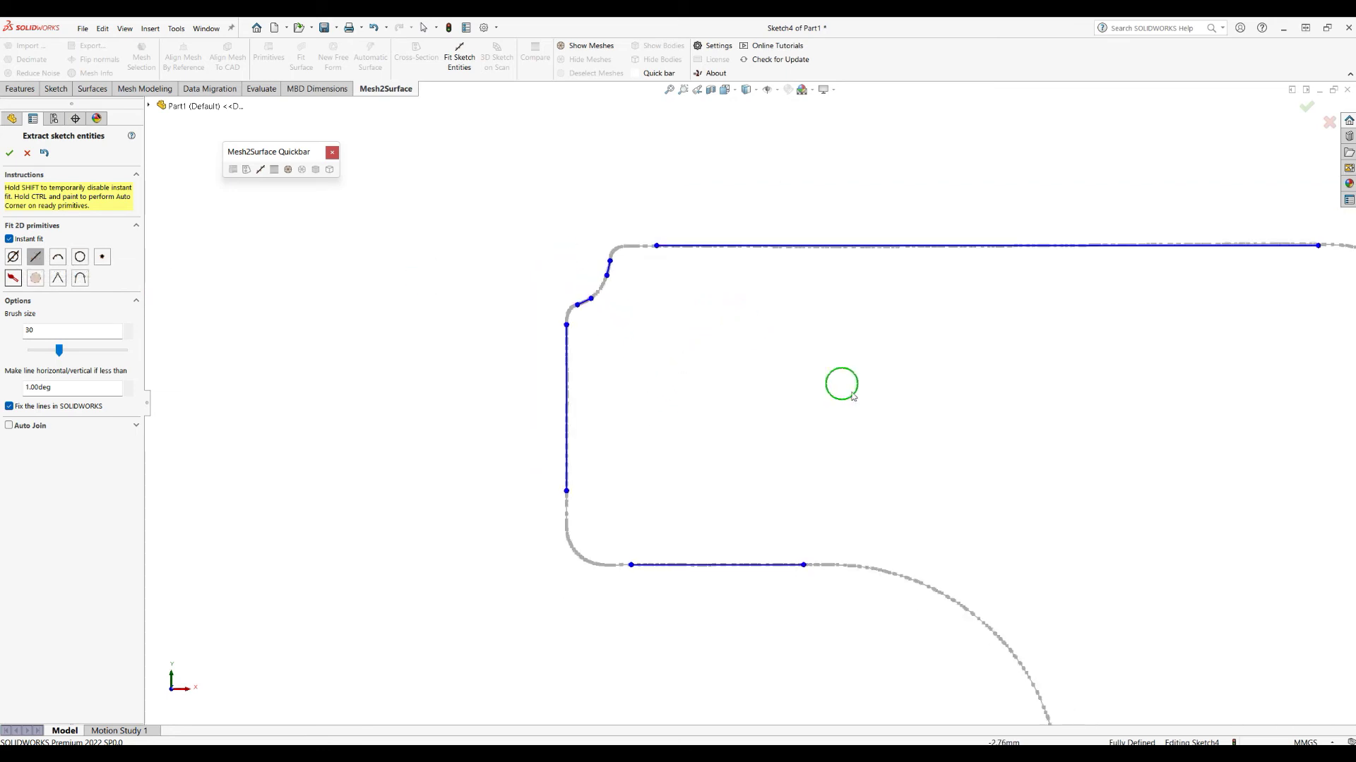
pyautogui.moveTo(888, 558); pyautogui.dragTo(1042, 698)
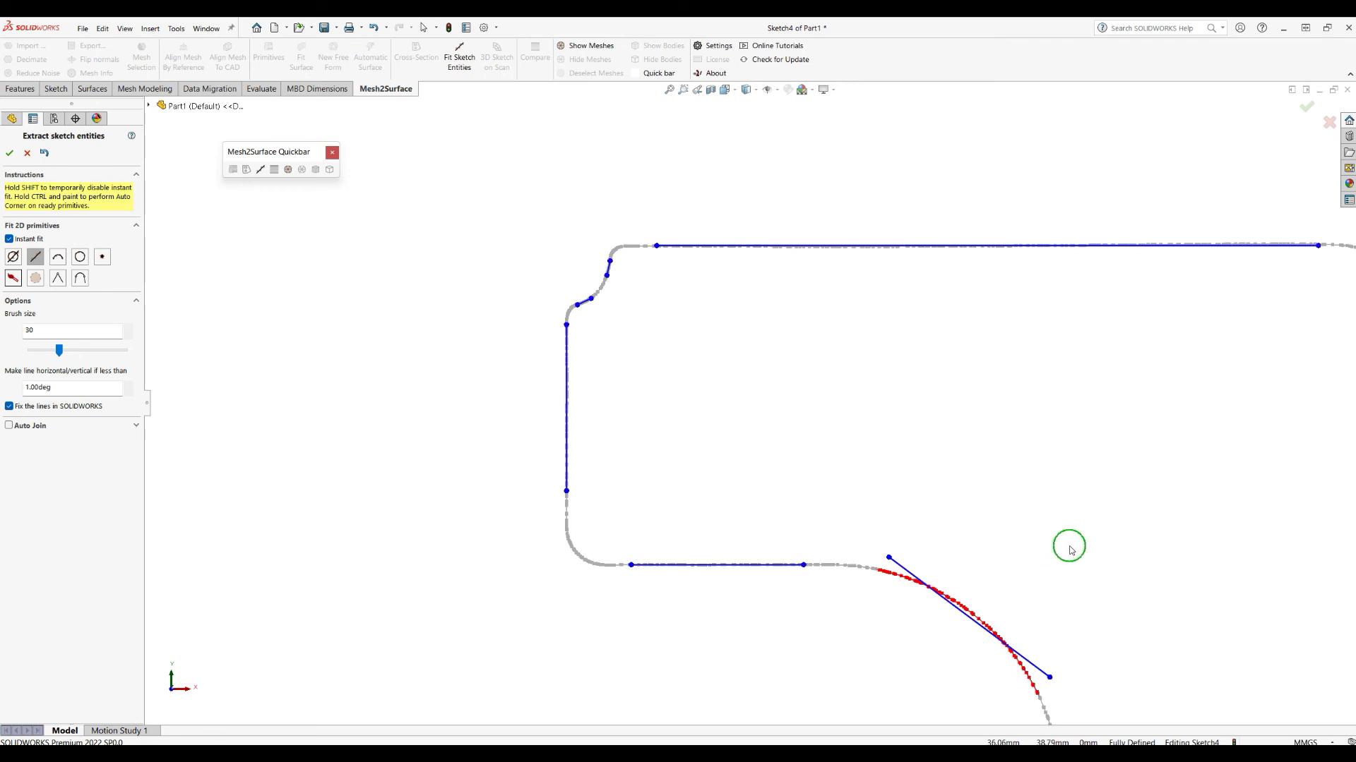
pyautogui.hotkey('ctrl', 'z')
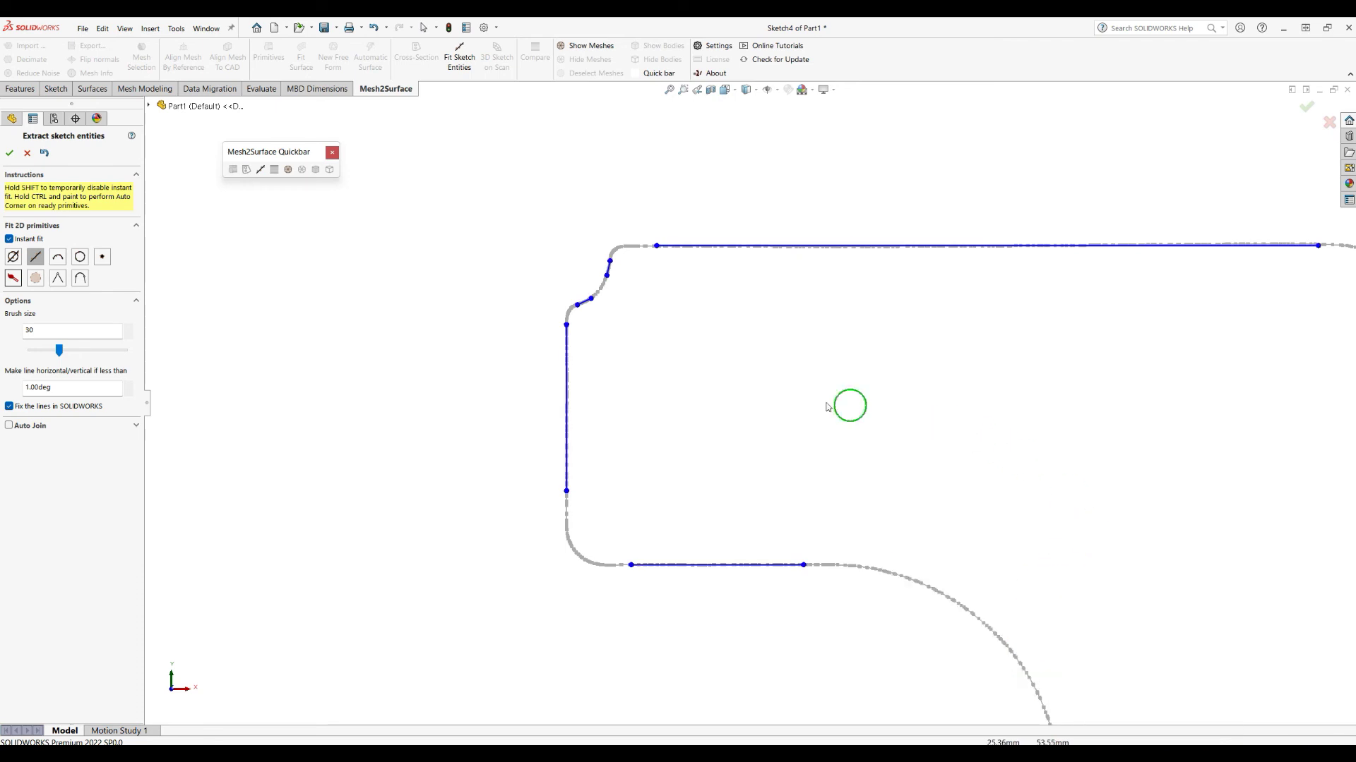
pyautogui.scroll(3, 748, 403)
pyautogui.moveTo(977, 430)
pyautogui.keyDown('ctrl'); pyautogui.mouseDown(button='middle')
pyautogui.moveTo(786, 296)
pyautogui.moveTo(766, 252)
pyautogui.mouseUp(button='middle'); pyautogui.keyUp('ctrl')
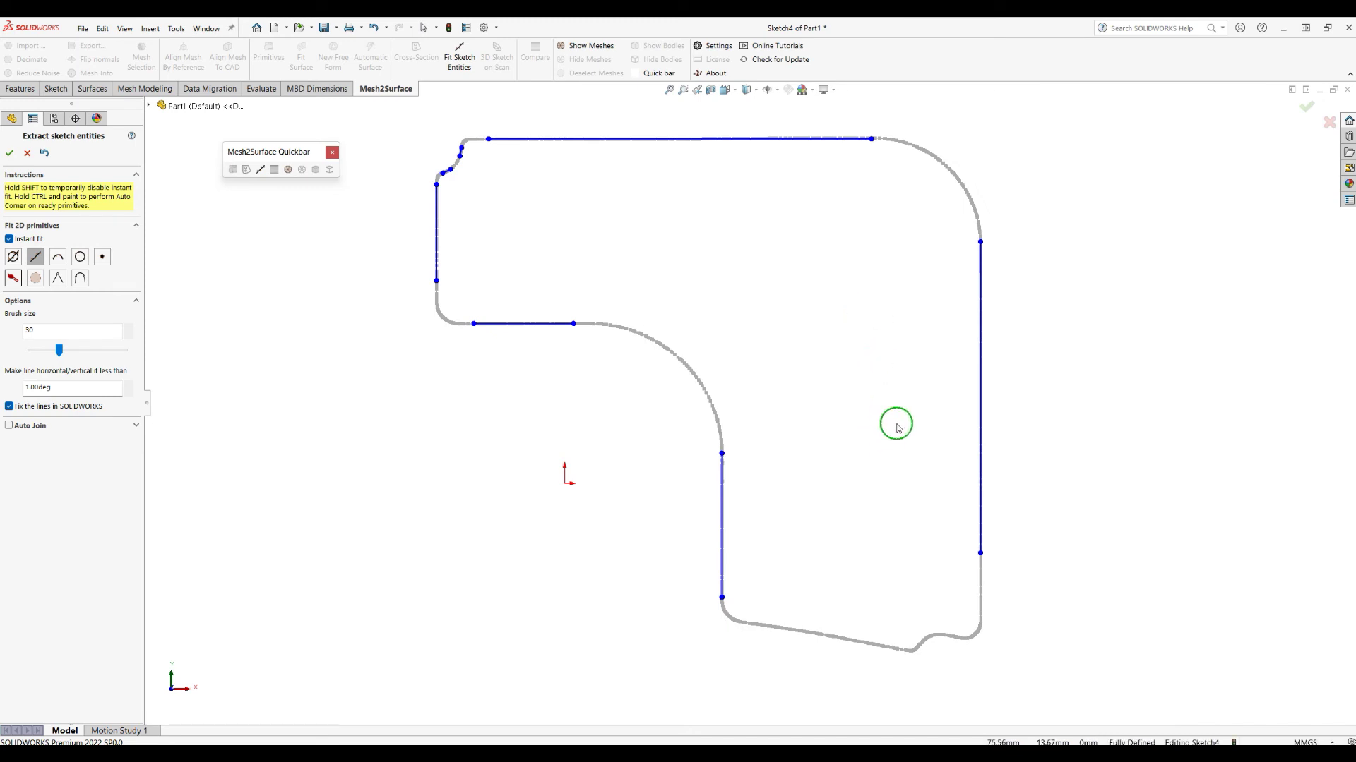
pyautogui.click(10, 426)
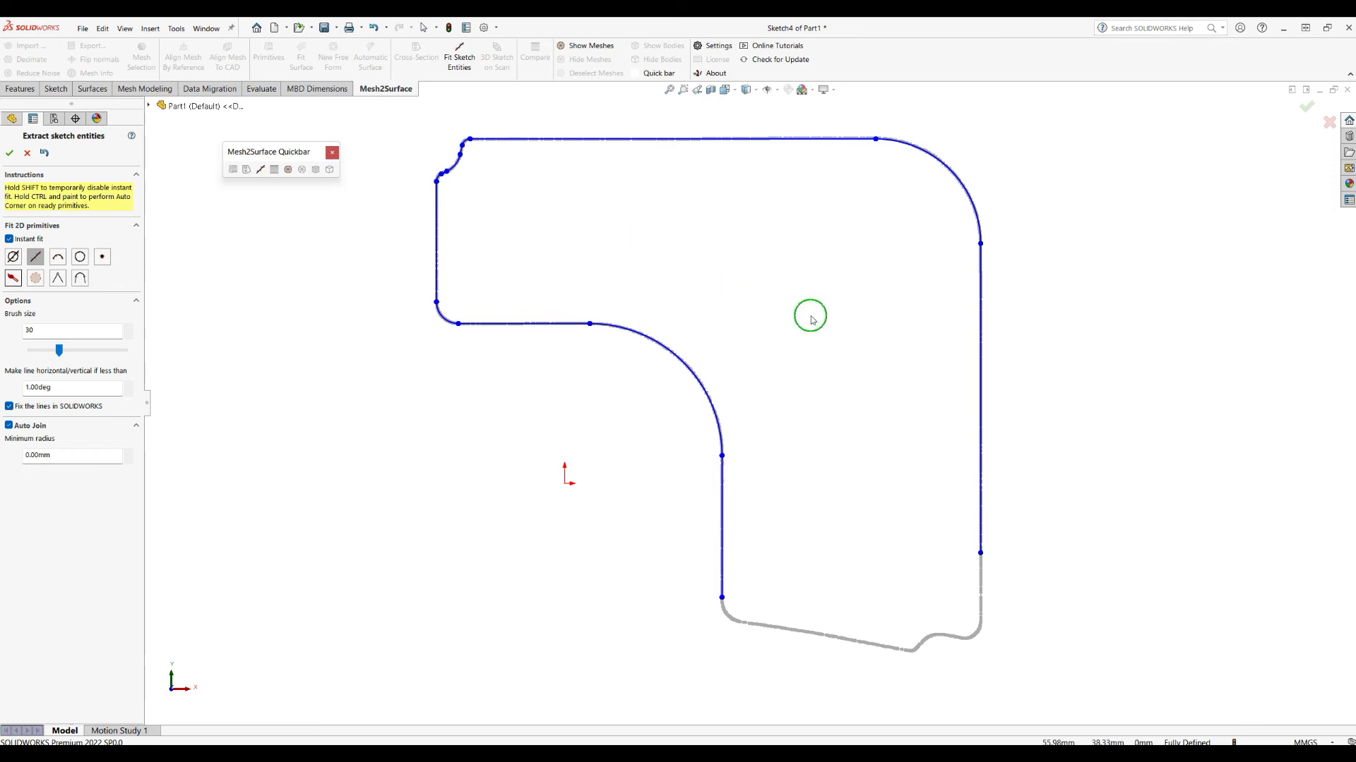
# - Fit the bottom edge, the lower-right corner and the lines and arc of the bottom bump
pyautogui.moveTo(768, 624); pyautogui.dragTo(873, 648)
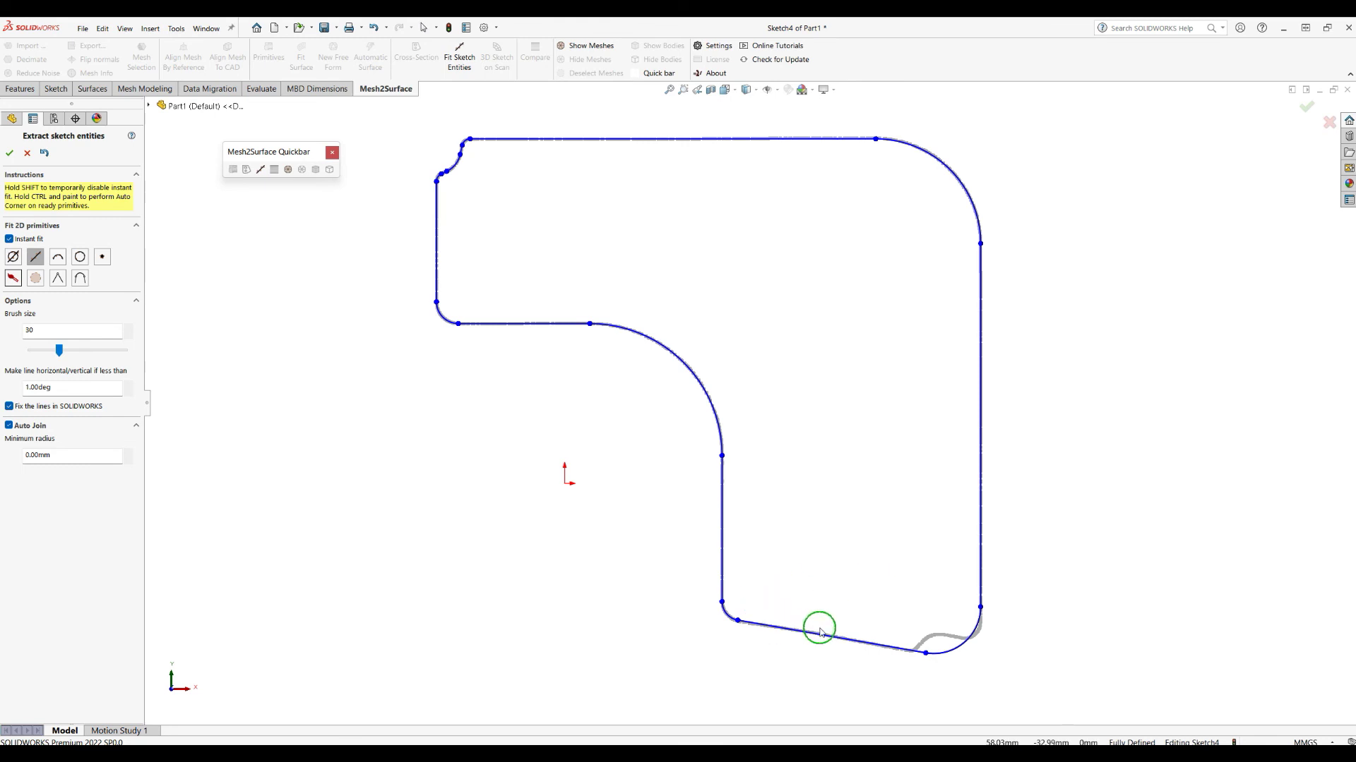
pyautogui.scroll(-1, 968, 669)
pyautogui.scroll(-2, 971, 667)
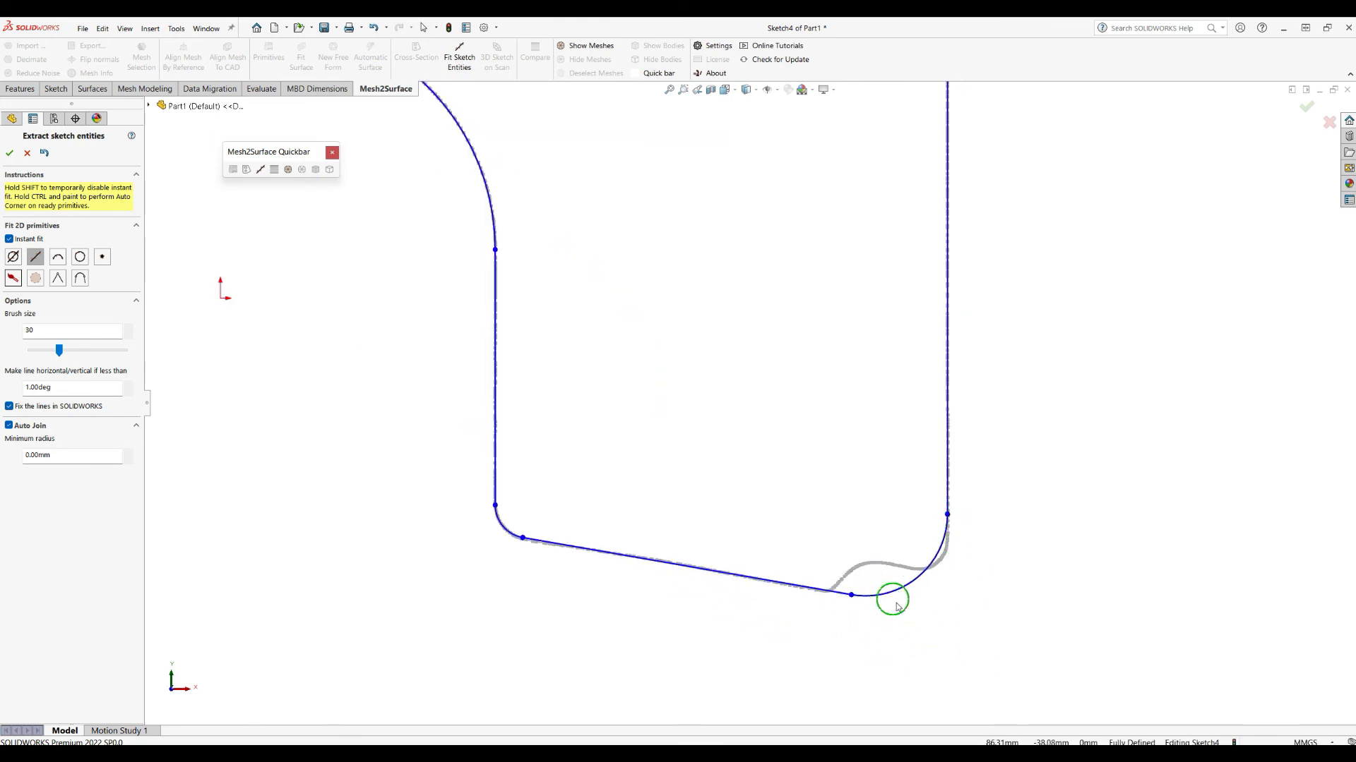
pyautogui.scroll(-2, 893, 599)
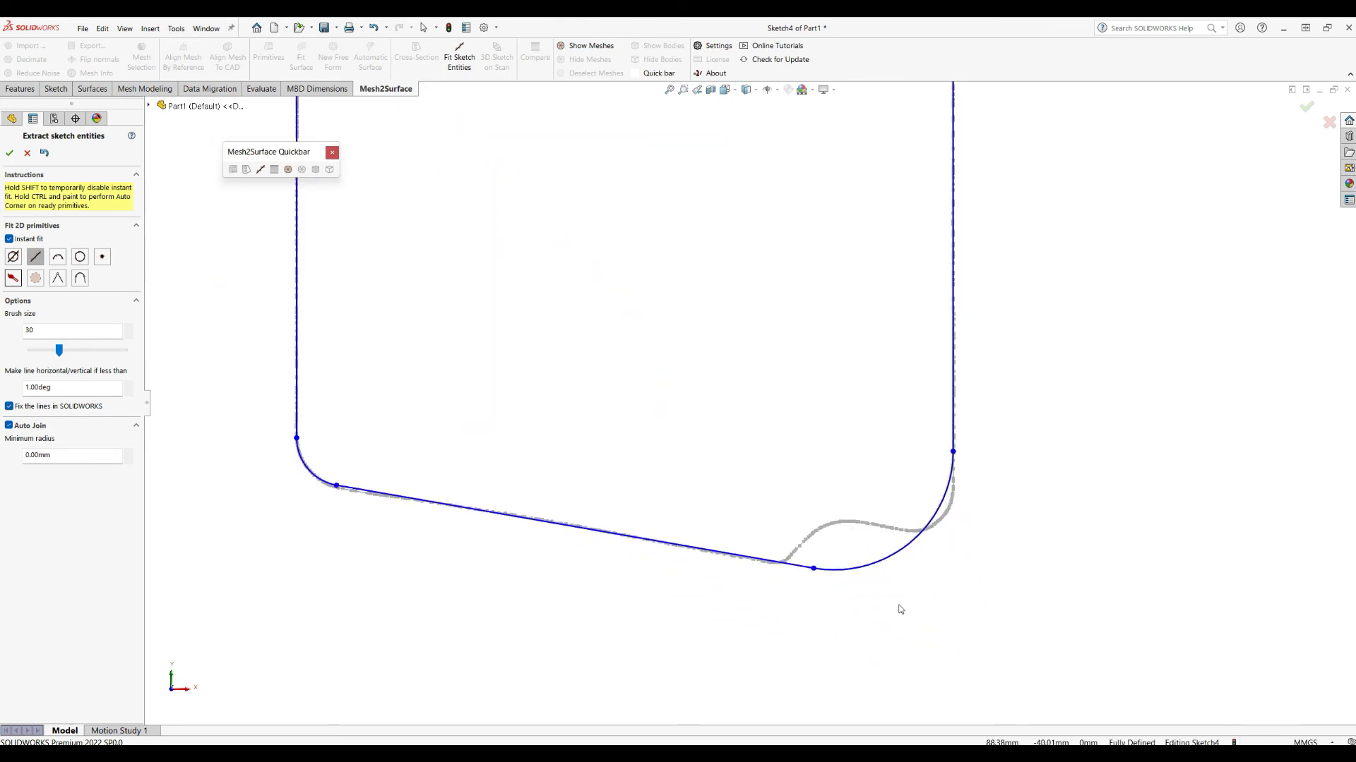
pyautogui.click(816, 550)
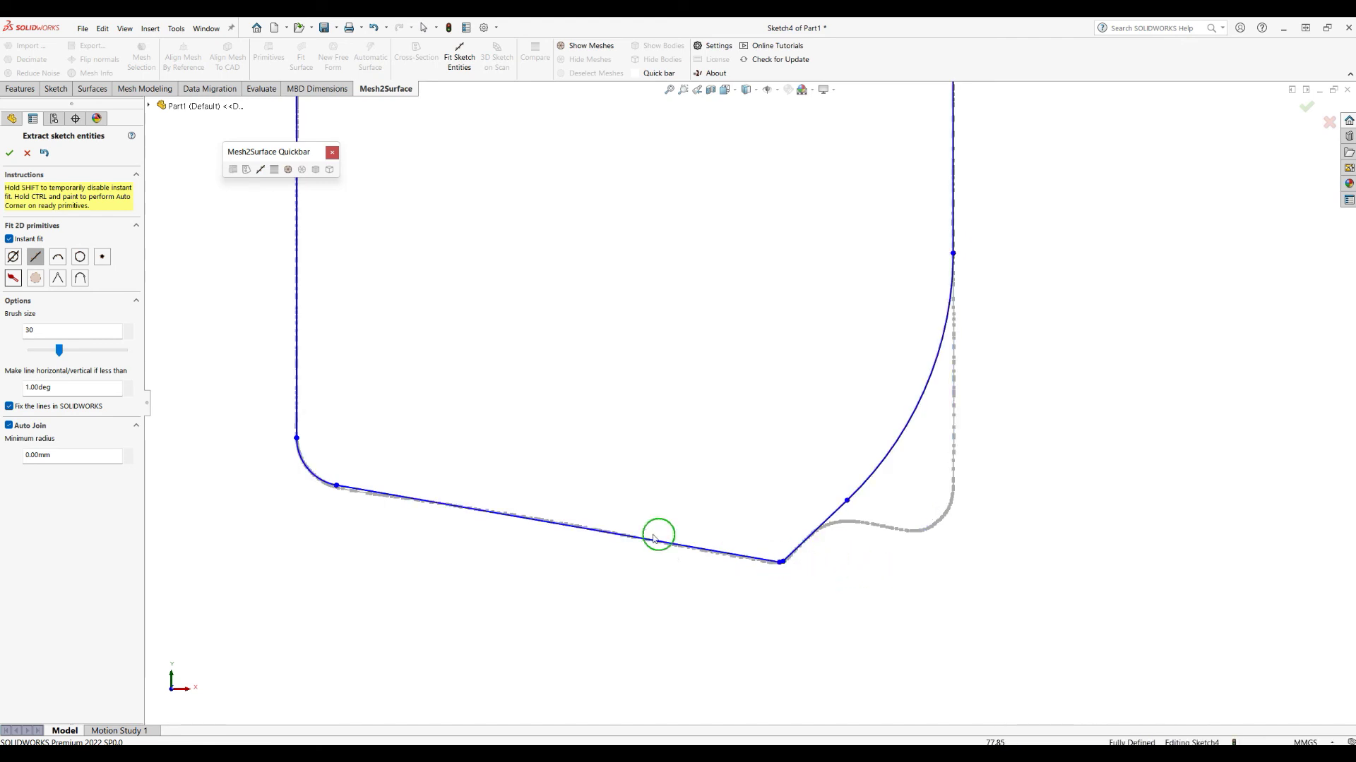
pyautogui.click(882, 530)
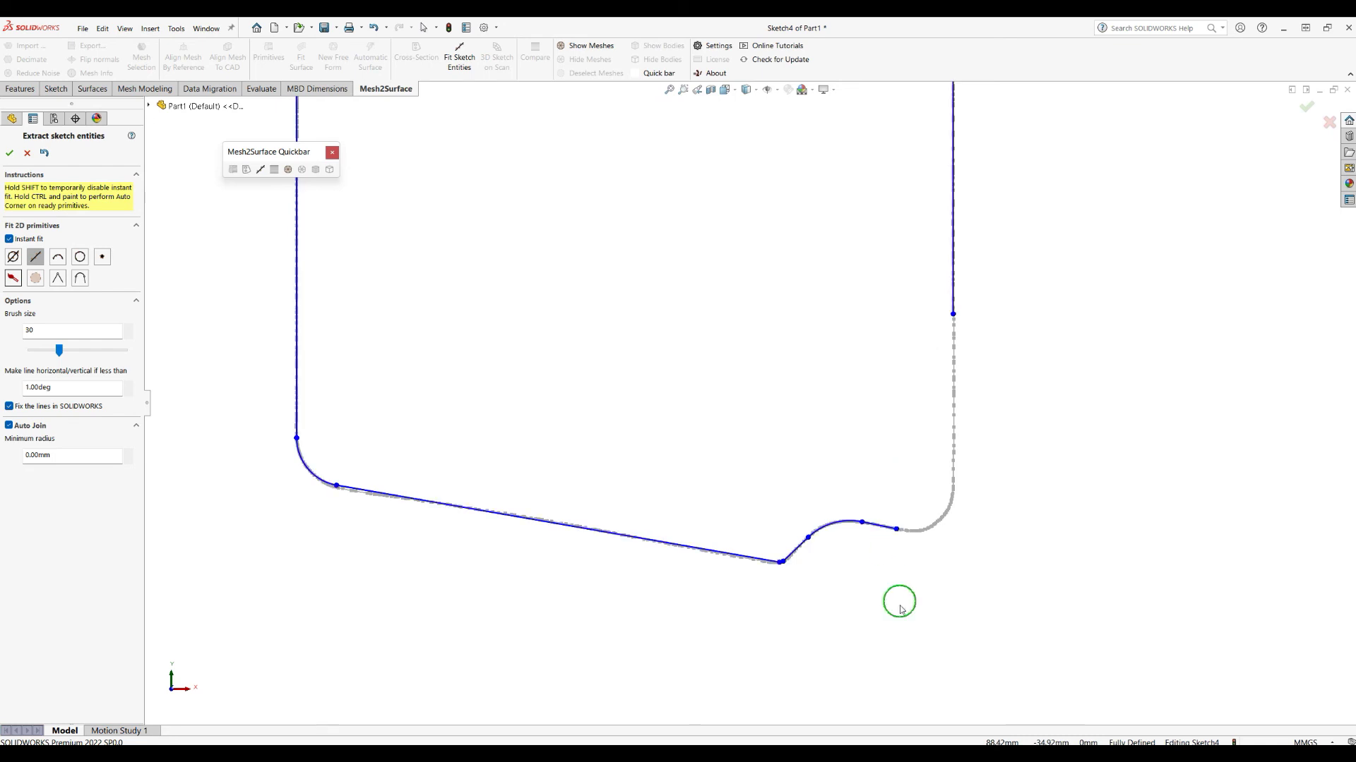
# - Fit a straight line along the remaining right side, closing the profile
pyautogui.scroll(3, 948, 518)
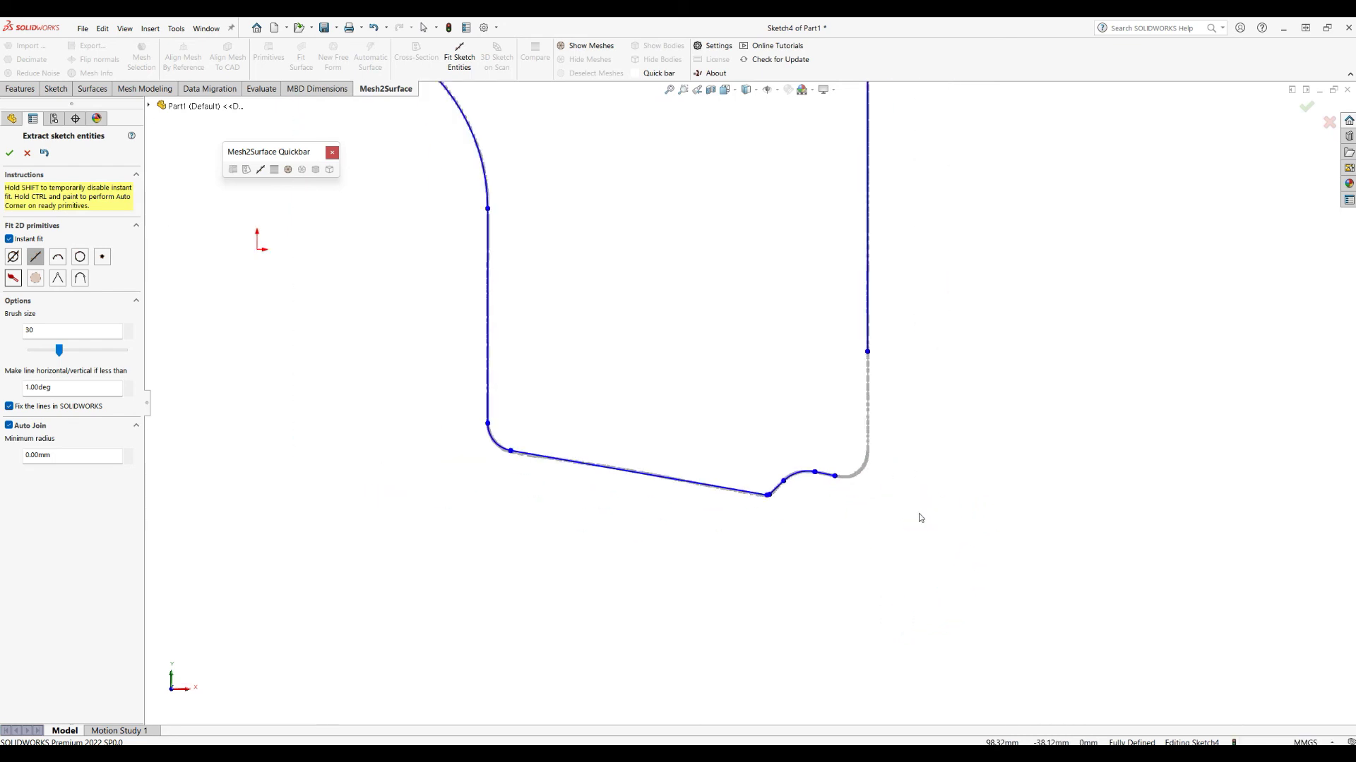
pyautogui.scroll(4, 914, 517)
pyautogui.scroll(-2, 809, 393)
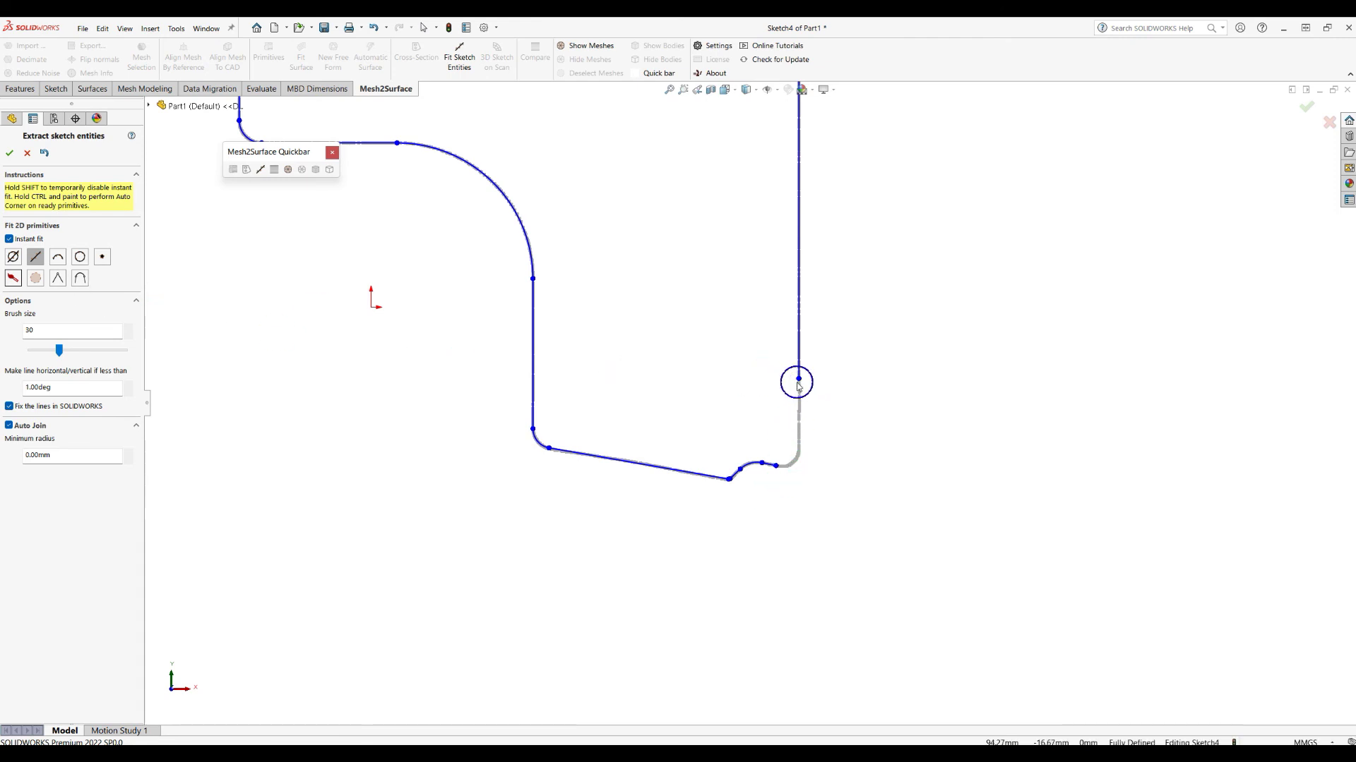
pyautogui.moveTo(798, 386); pyautogui.dragTo(786, 470)
pyautogui.scroll(-3, 817, 499)
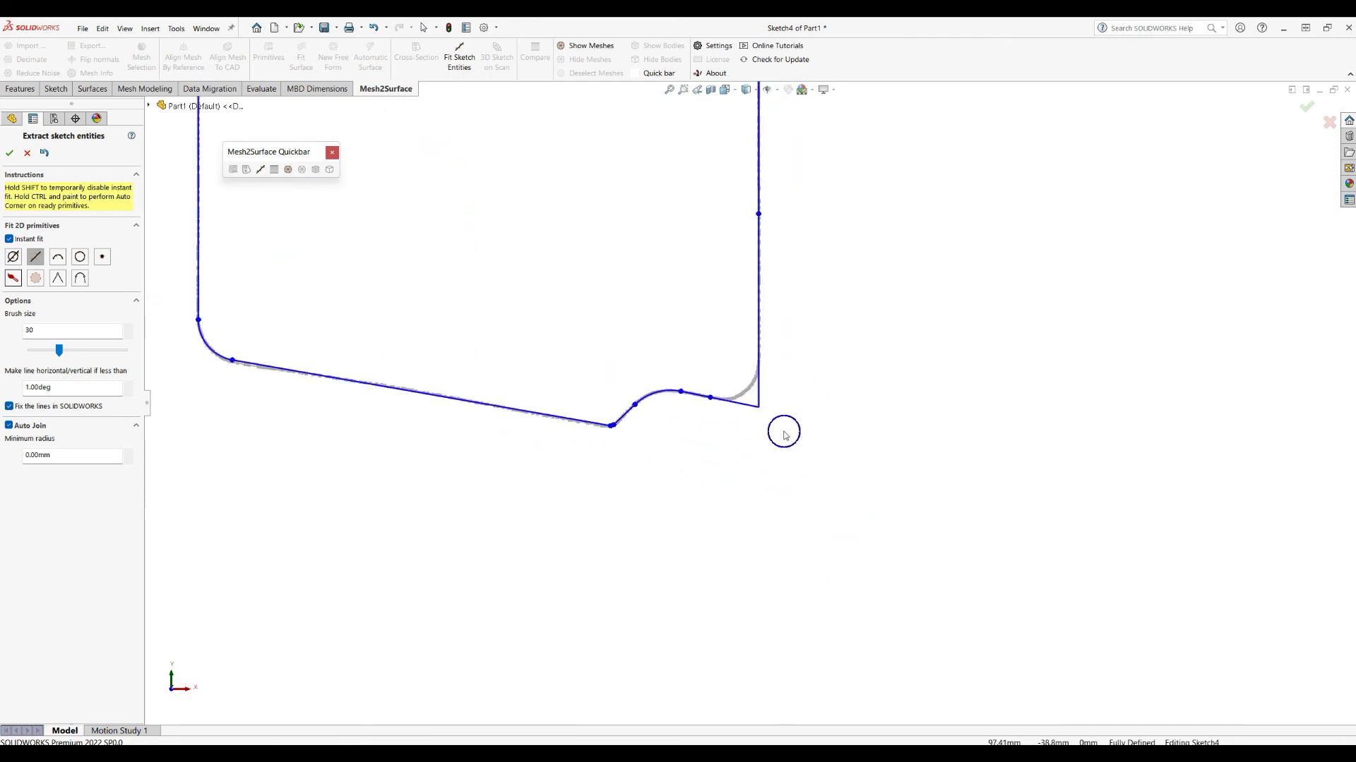
pyautogui.scroll(3, 805, 464)
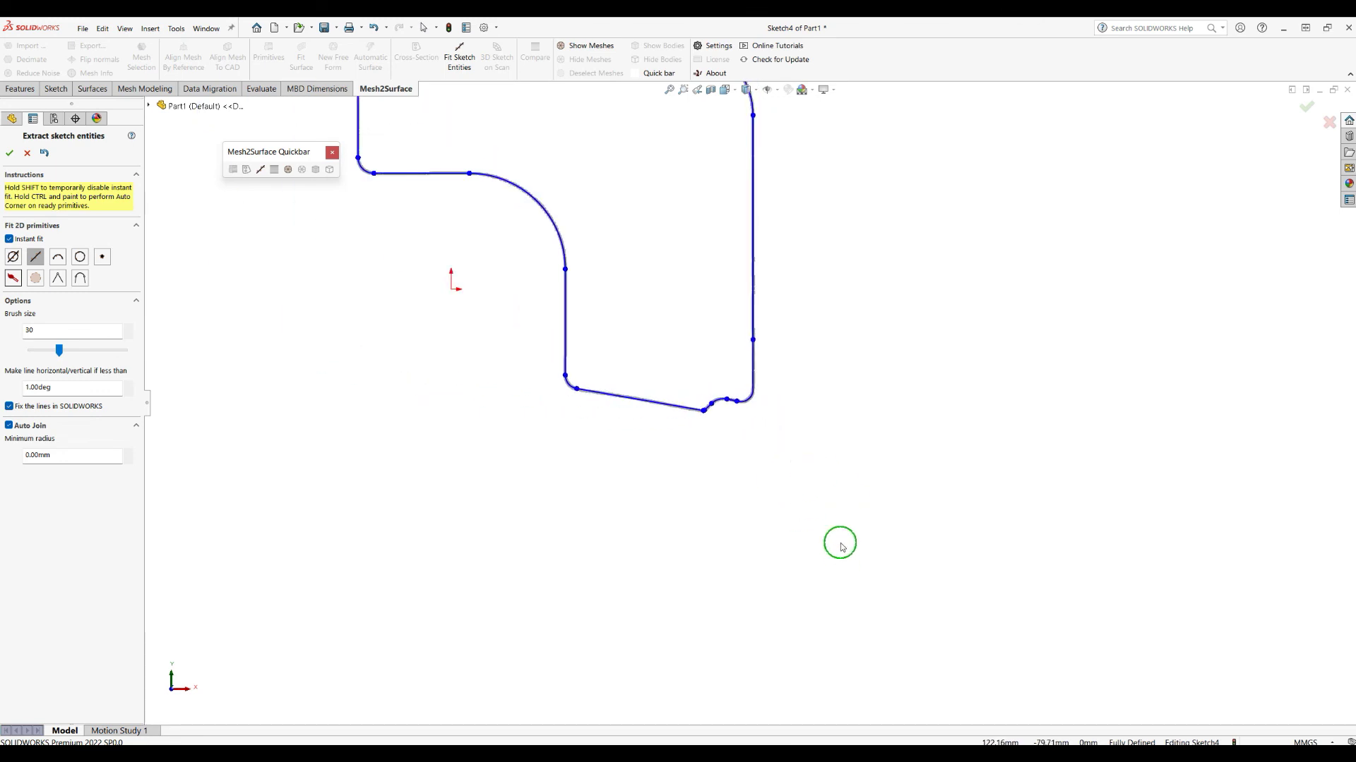
pyautogui.scroll(3, 759, 382)
pyautogui.scroll(-3, 560, 142)
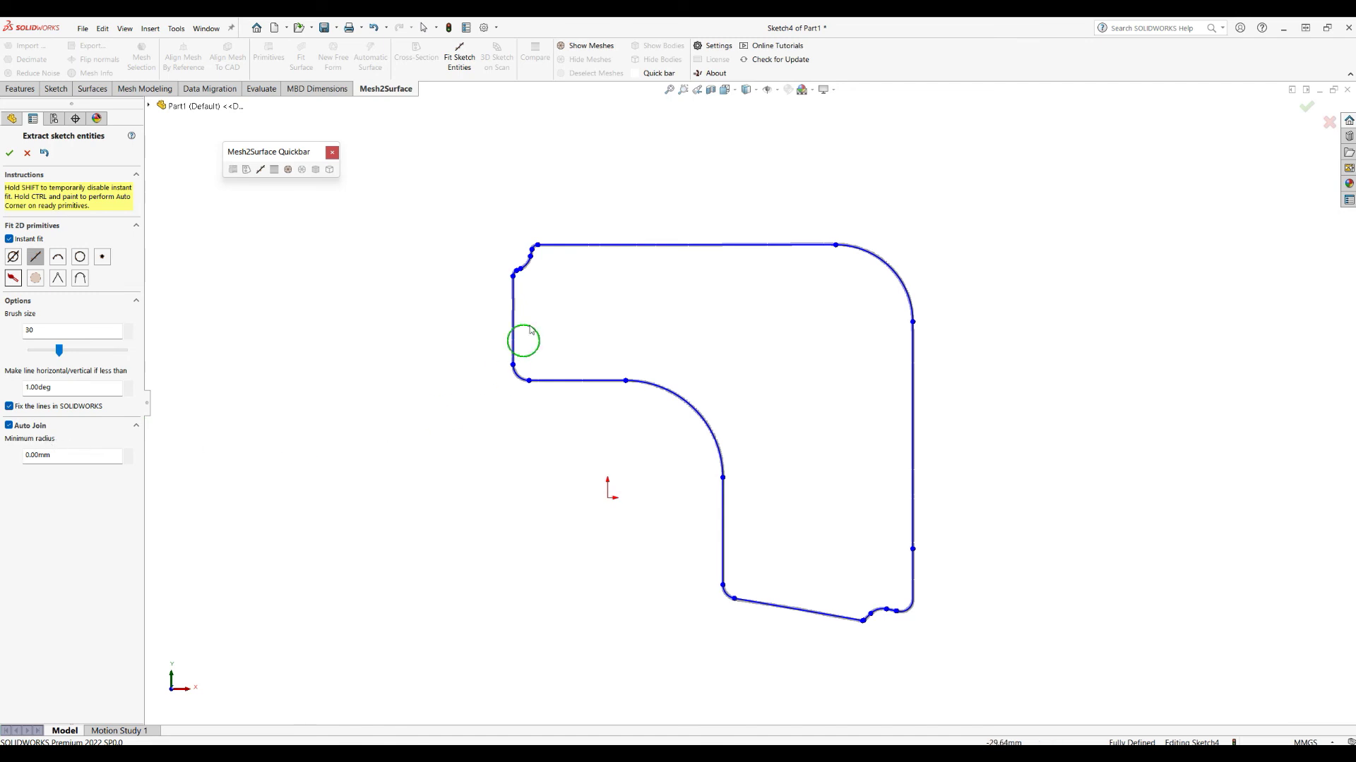
# - Try an Auto Join minimum radius of 1 mm, then 20 mm
pyautogui.scroll(-8, 544, 288)
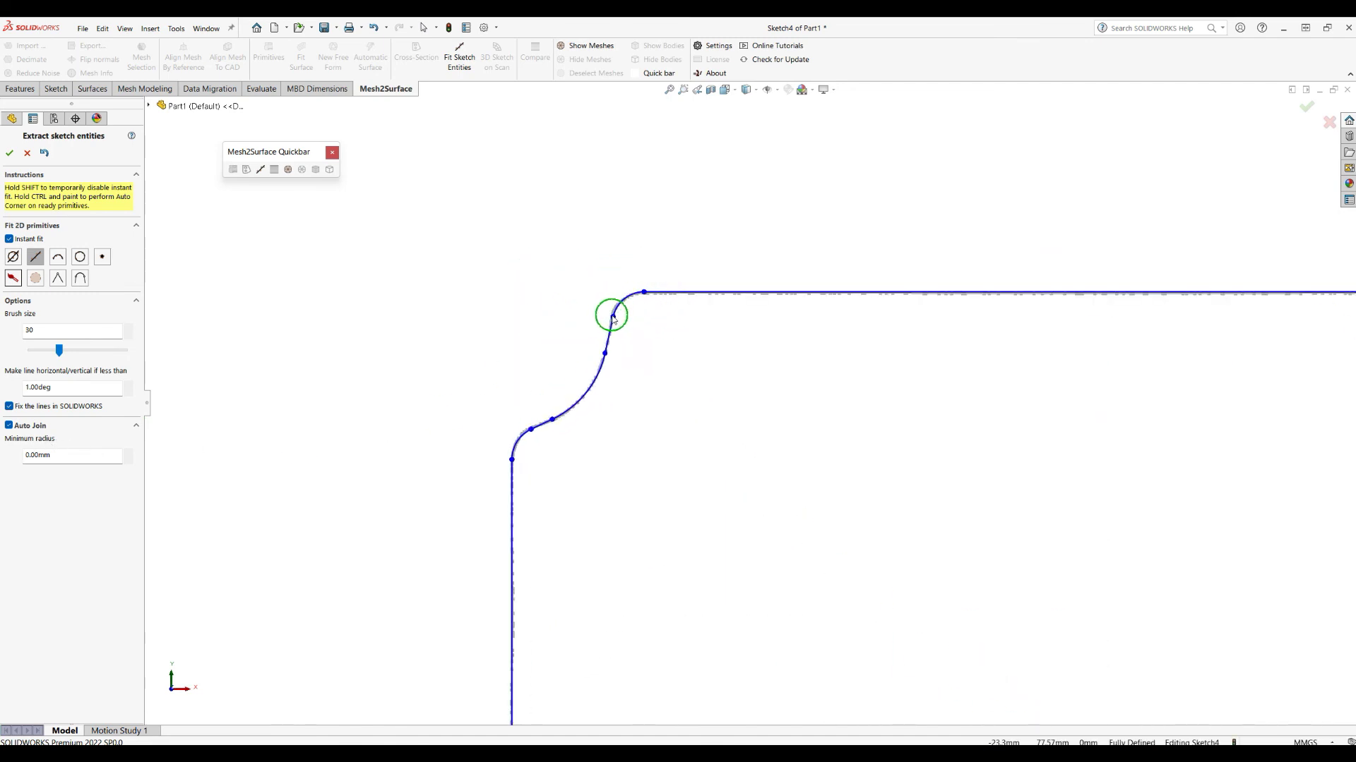
pyautogui.click(60, 453)
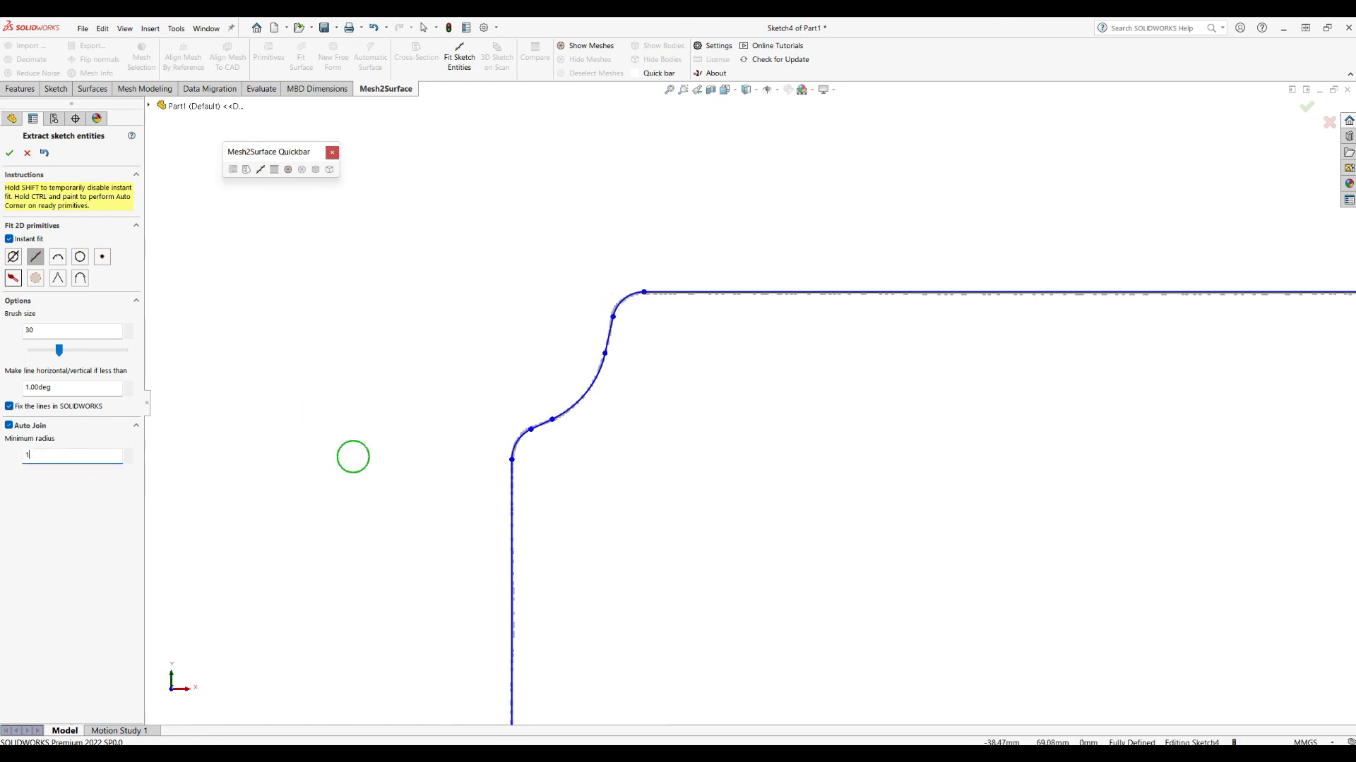
pyautogui.press('f')
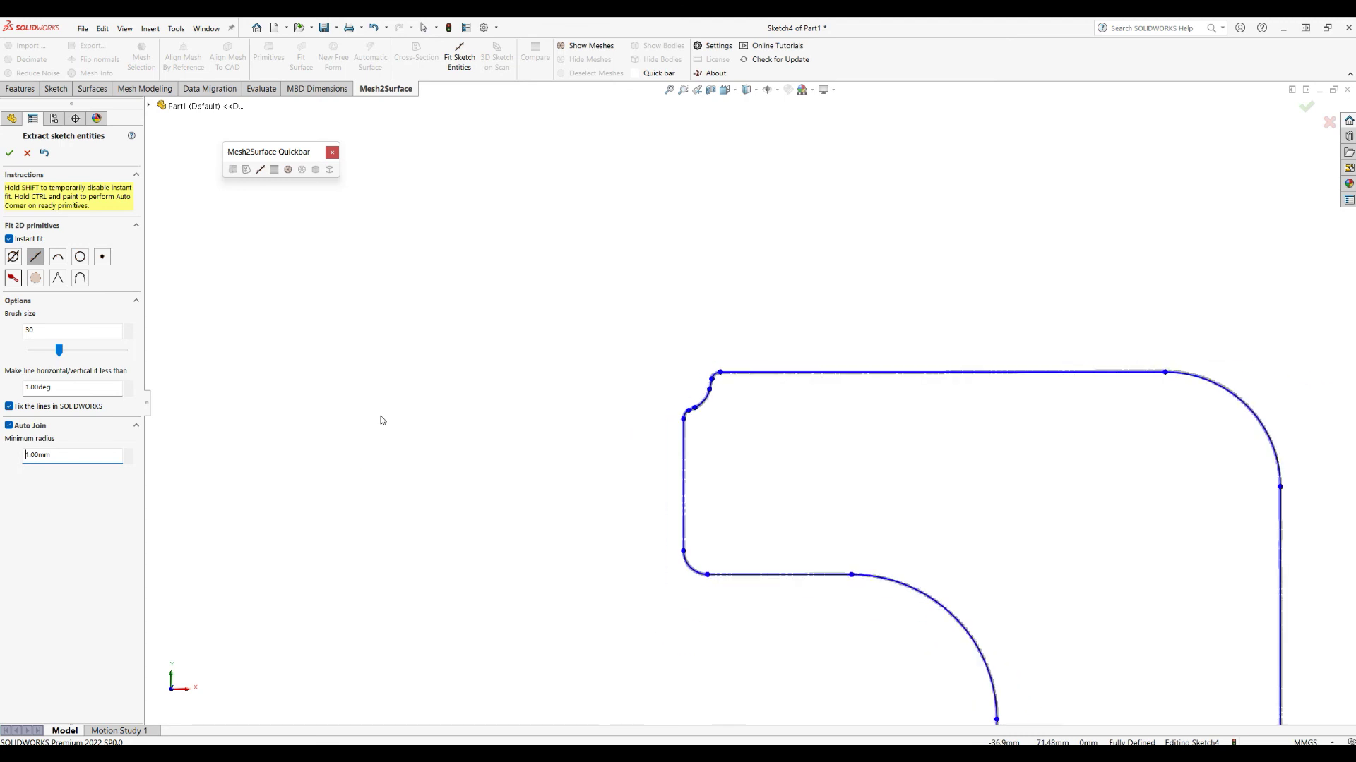
pyautogui.scroll(-2, 452, 487)
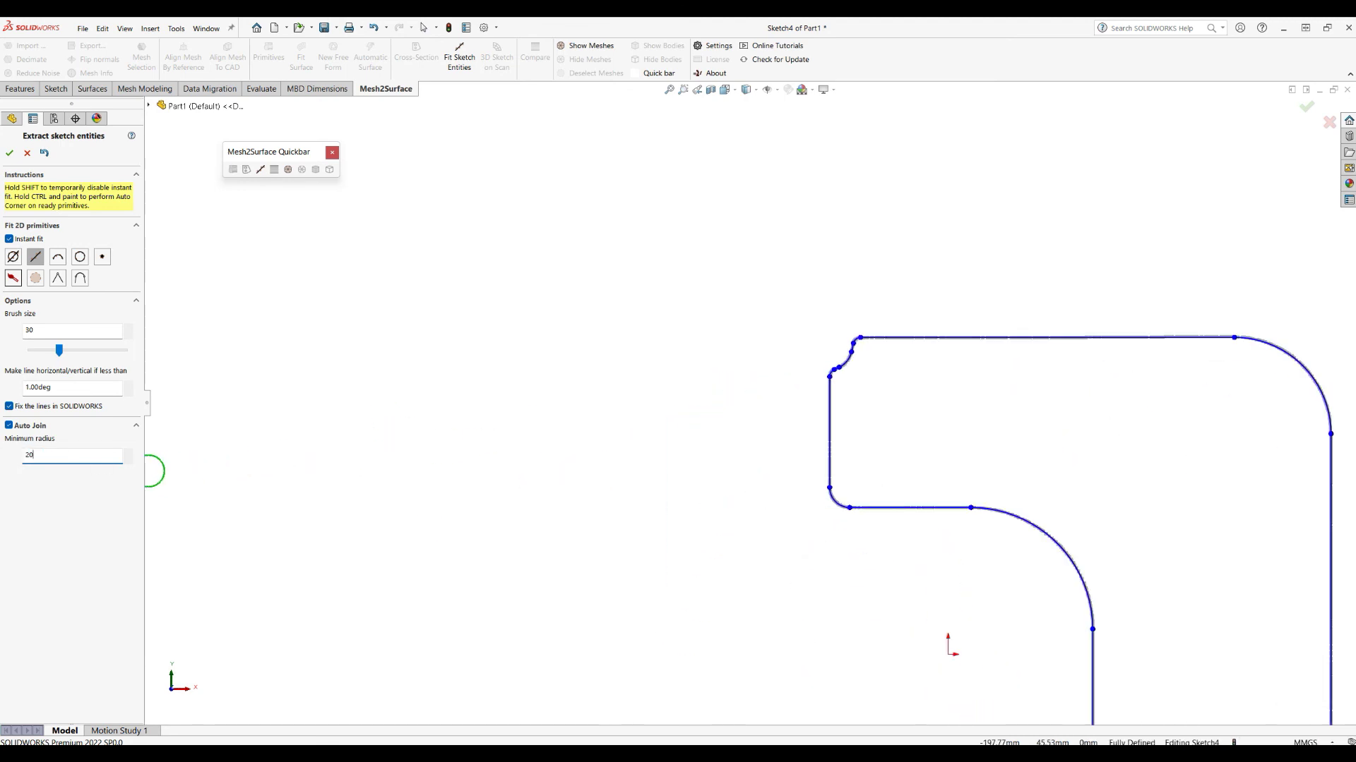
pyautogui.write('20')
pyautogui.press('Return')
# - Set the minimum radius back to 1.00 mm and accept the extracted sketch entities
pyautogui.scroll(3, 551, 424)
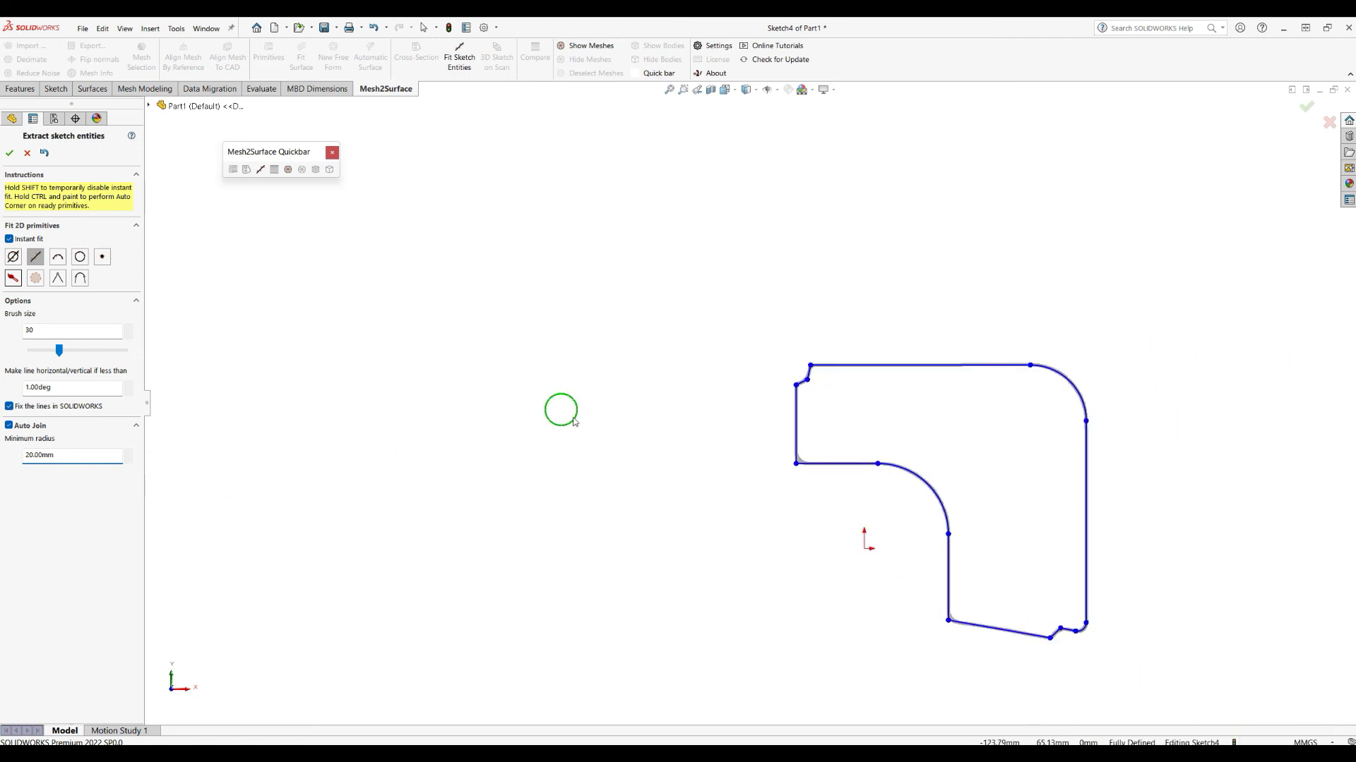
pyautogui.scroll(-2, 1037, 512)
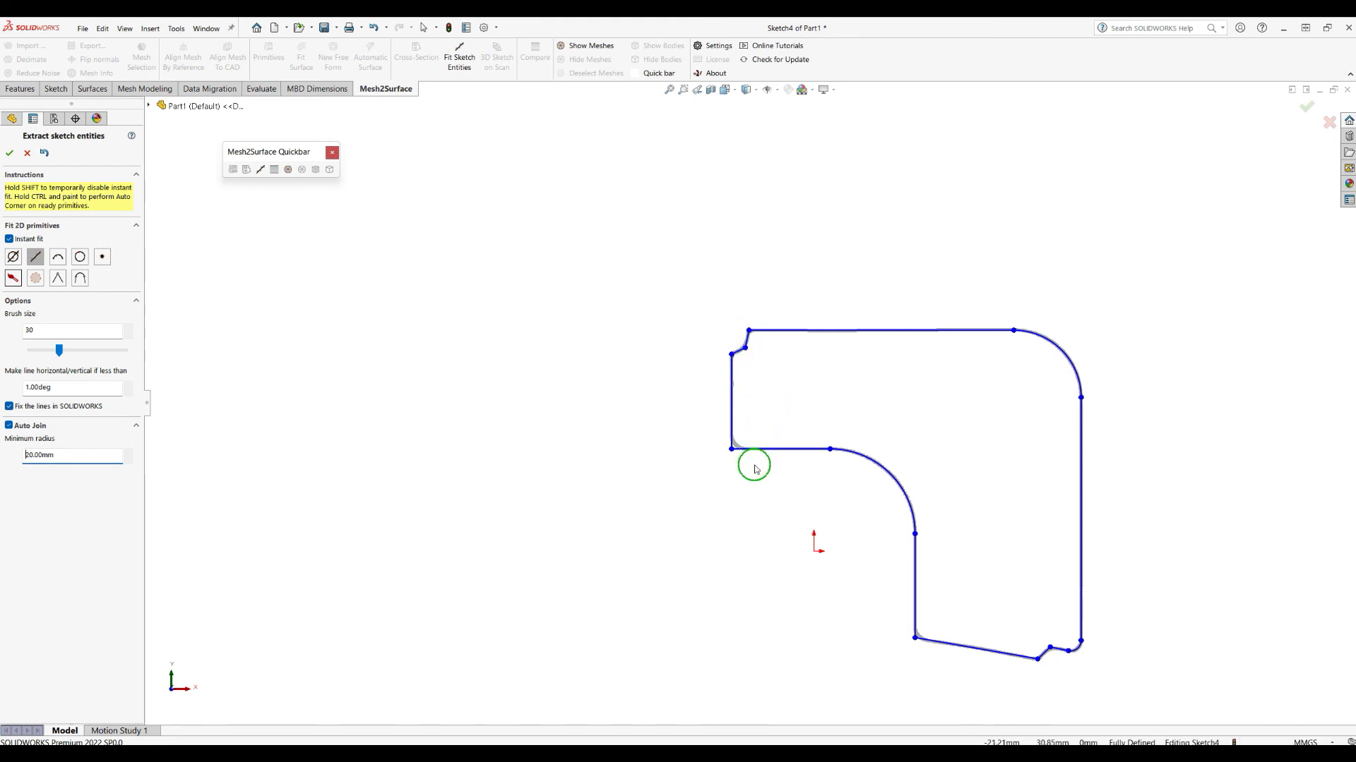
pyautogui.scroll(-2, 769, 459)
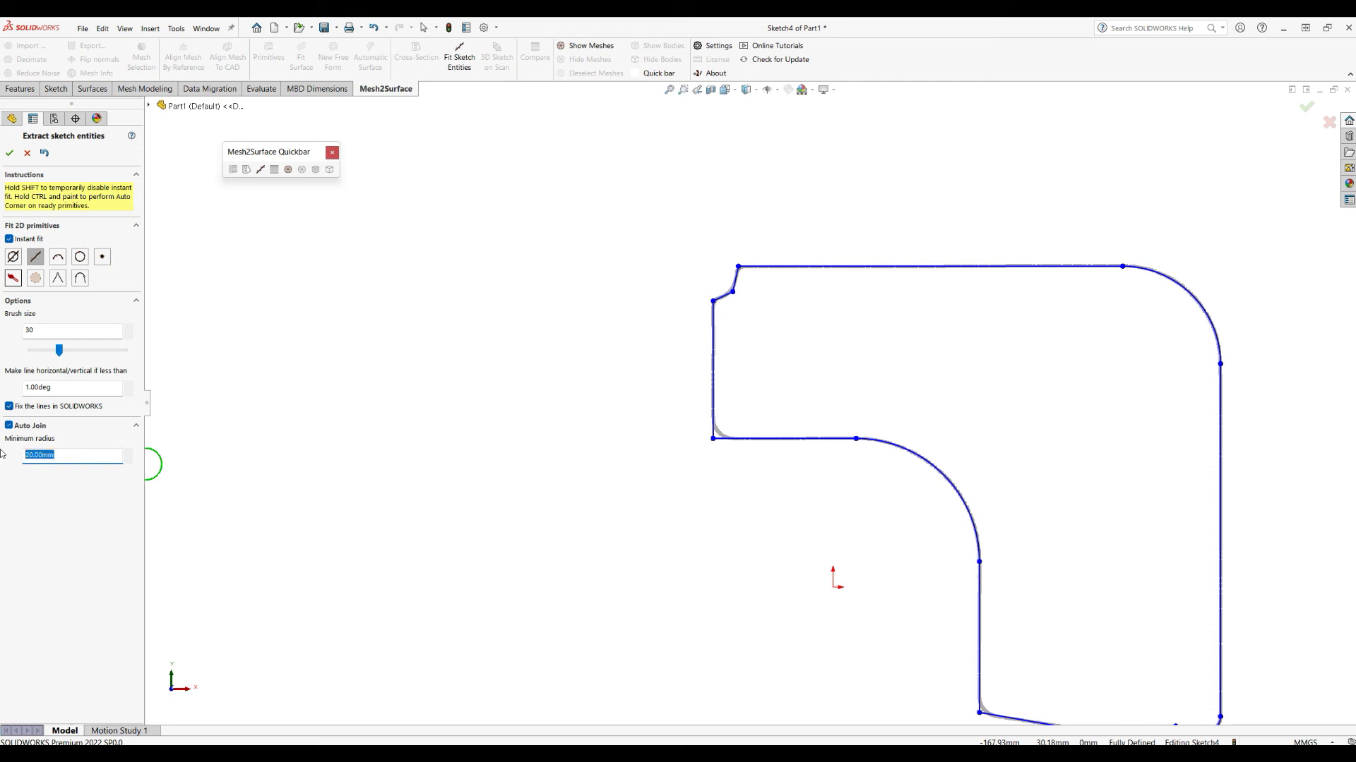
pyautogui.write('1')
pyautogui.press('Return')
pyautogui.scroll(3, 754, 357)
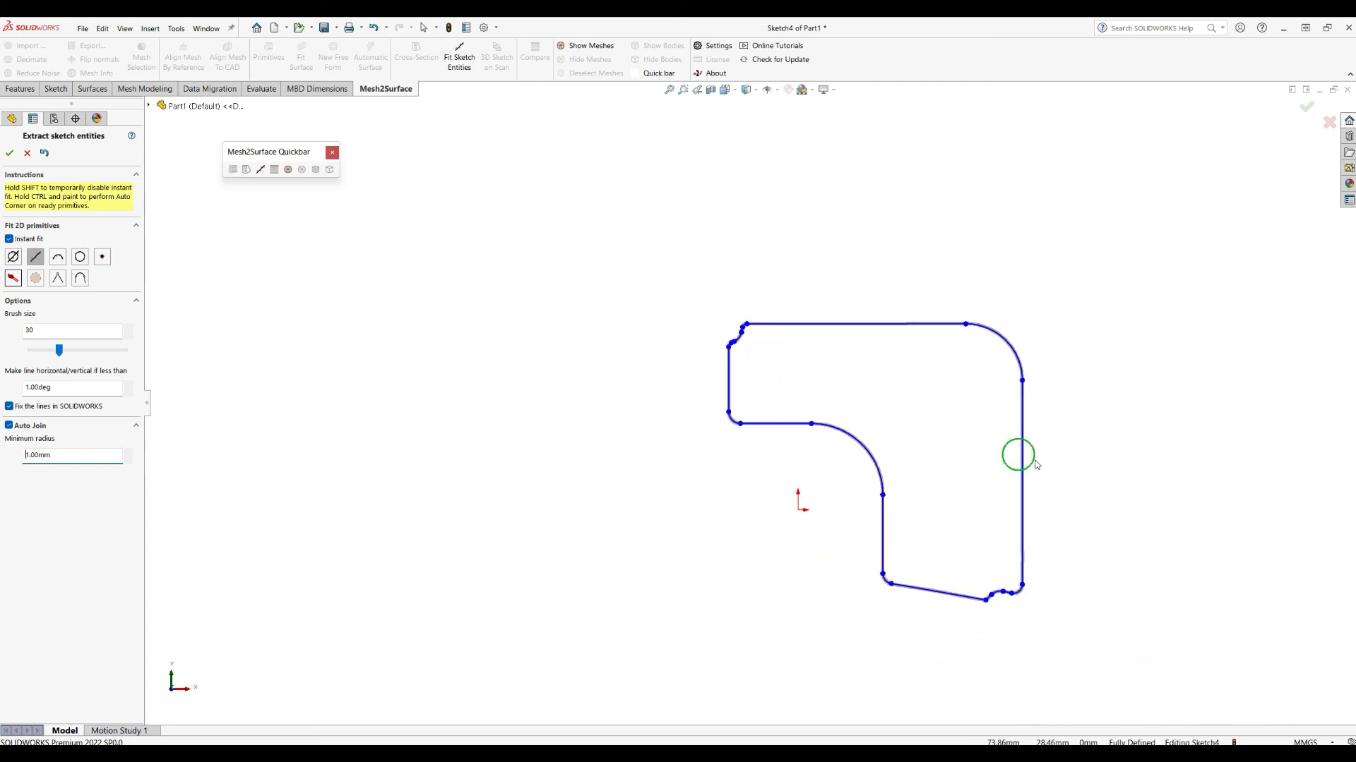
pyautogui.scroll(-3, 1073, 478)
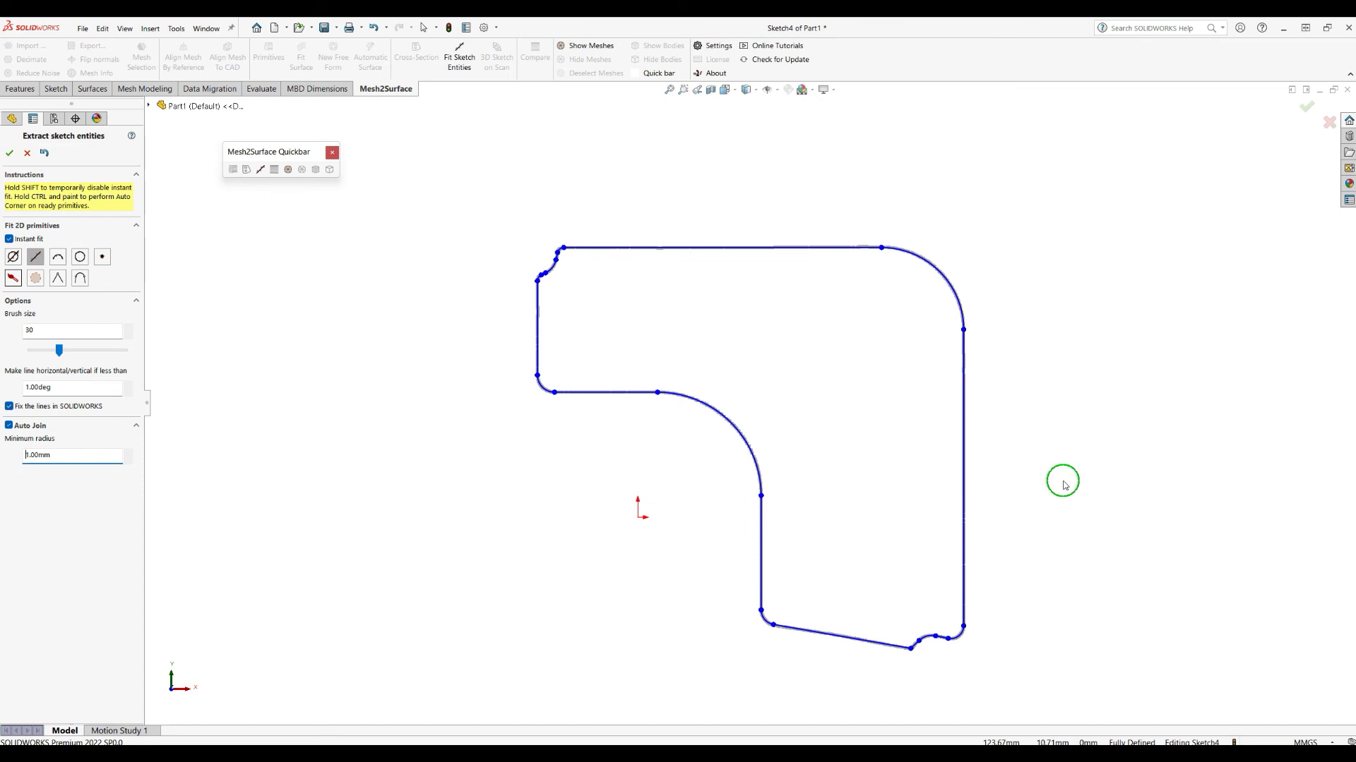
pyautogui.click(10, 153)
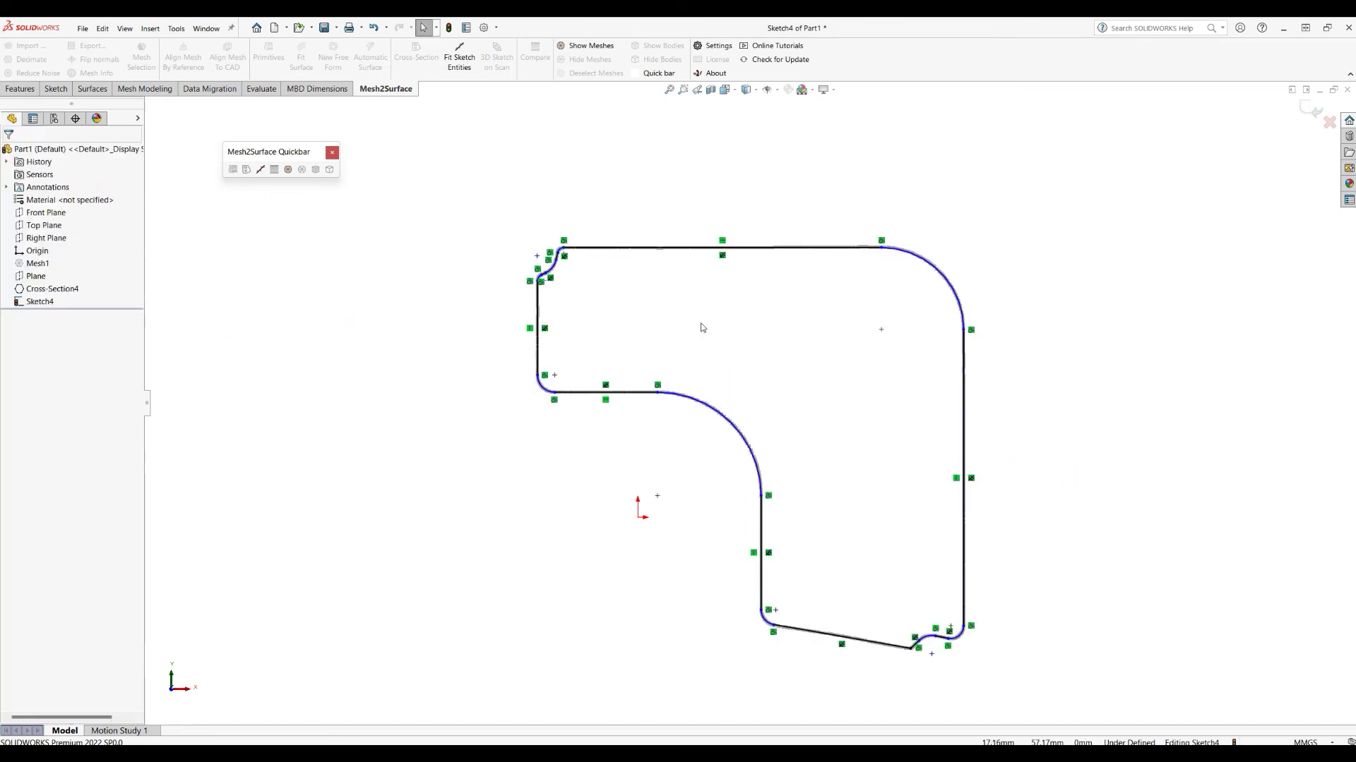
# - Dimension the large inner arc with a 30 mm radius using Smart Dimension
pyautogui.scroll(-2, 861, 413)
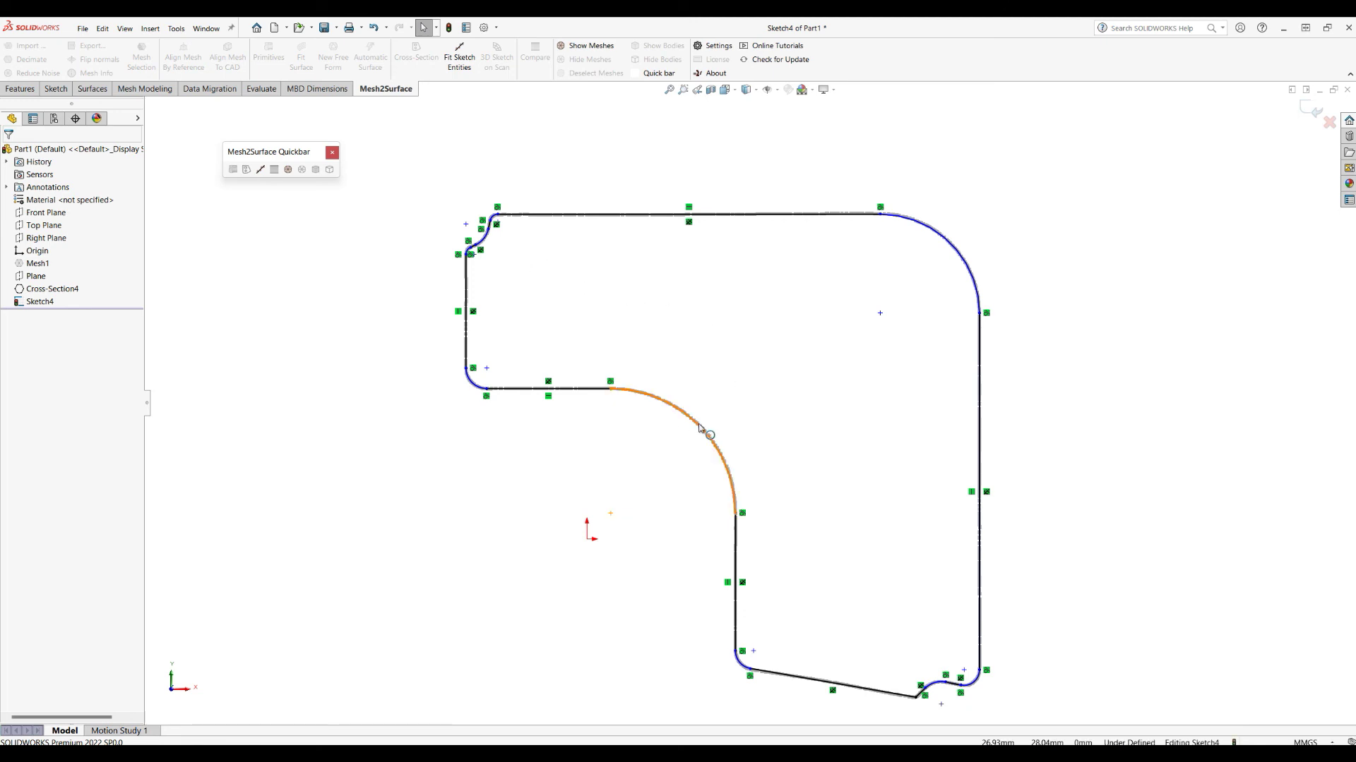
pyautogui.click(56, 90)
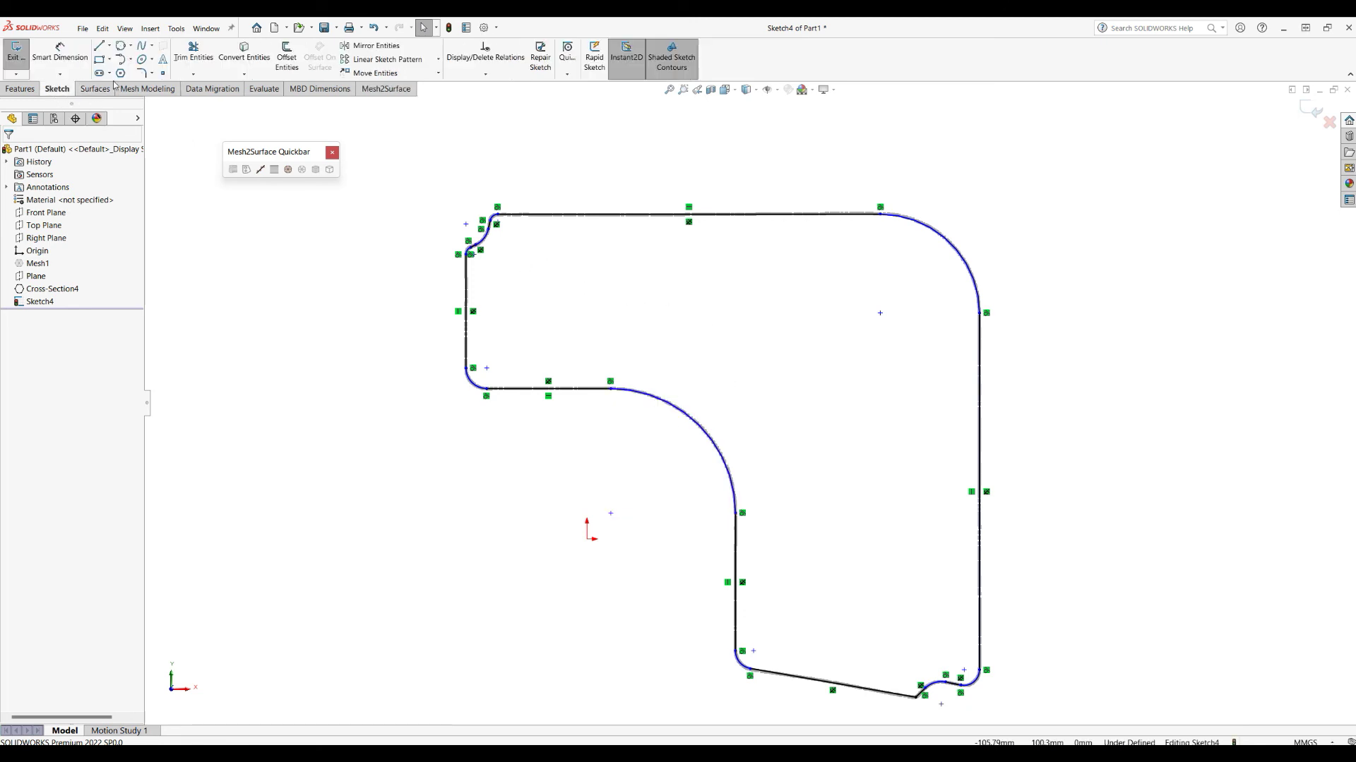
pyautogui.click(60, 53)
pyautogui.click(691, 430)
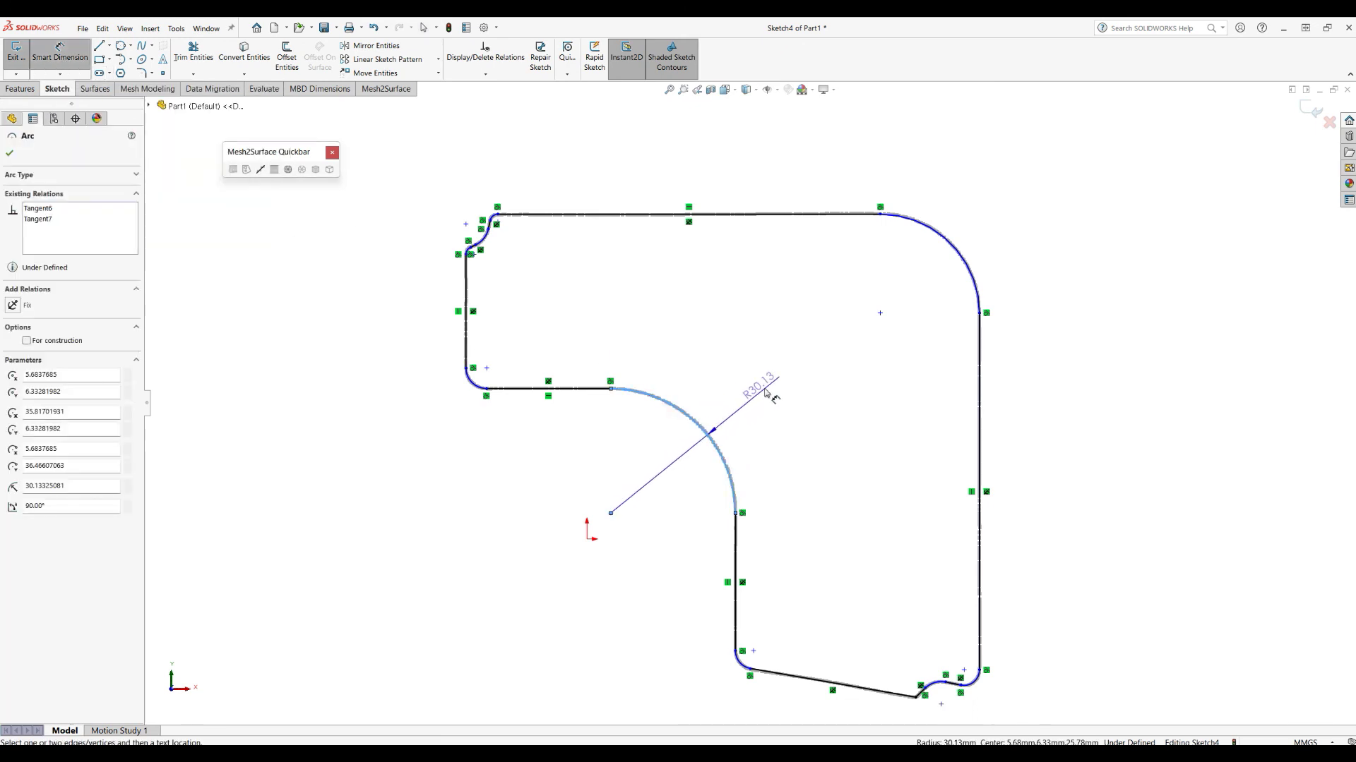
pyautogui.click(772, 385)
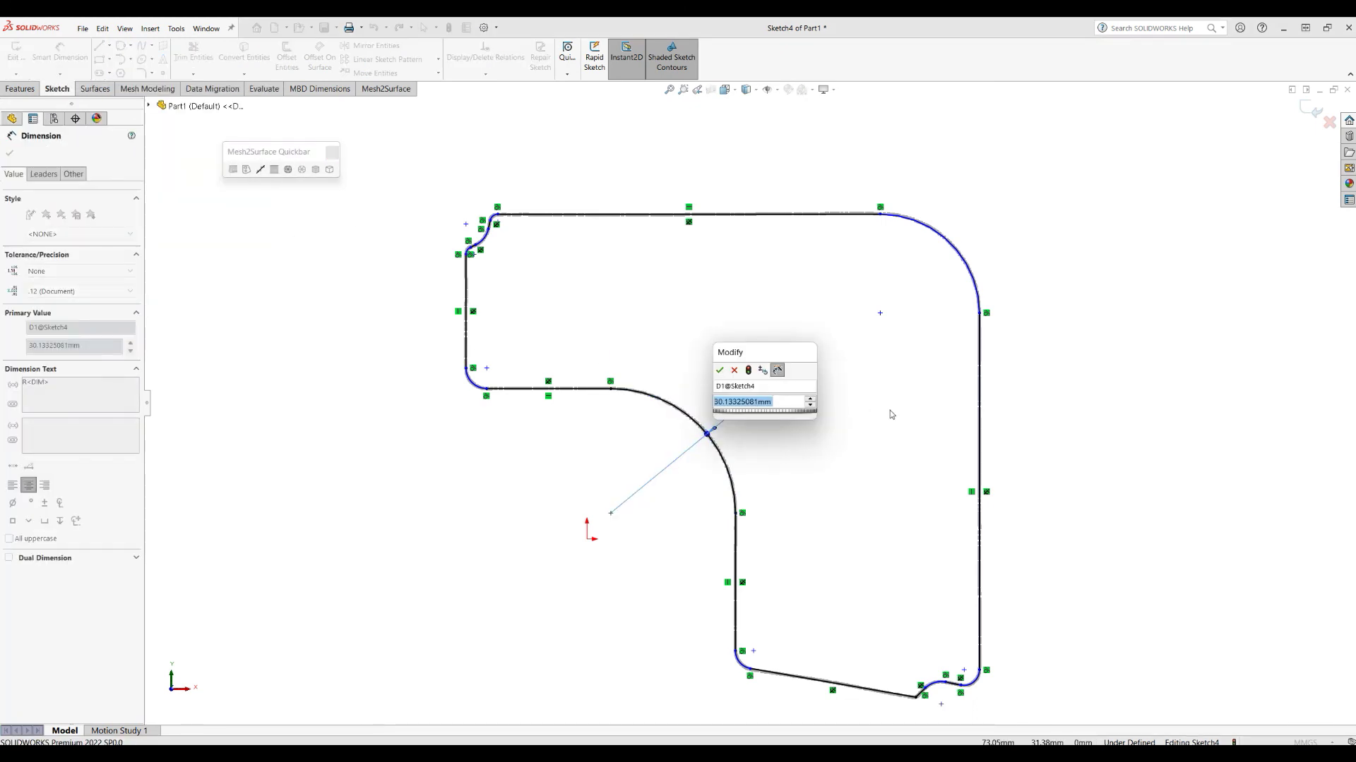
pyautogui.write('30')
pyautogui.press('Return')
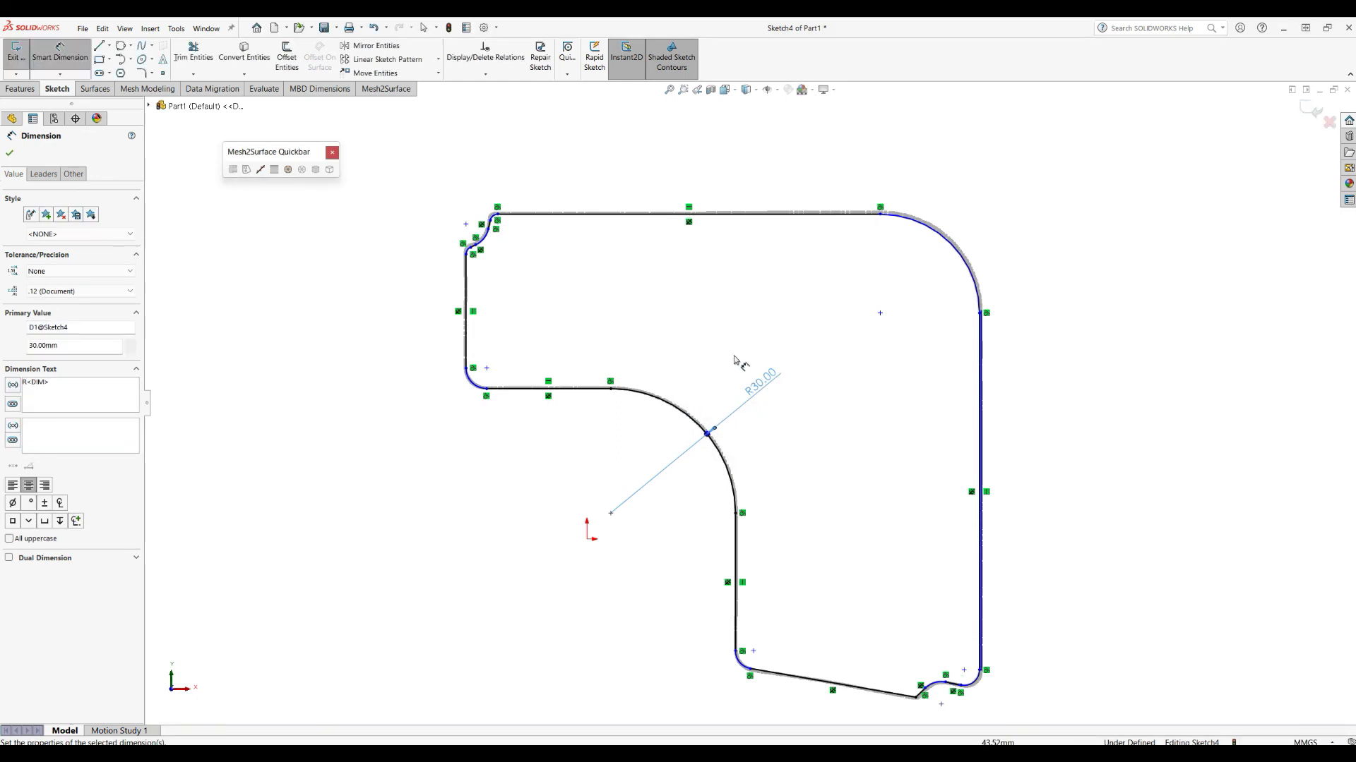
# - Exit Sketch4 and orbit the finished profile to view it at an angle
pyautogui.scroll(-2, 752, 431)
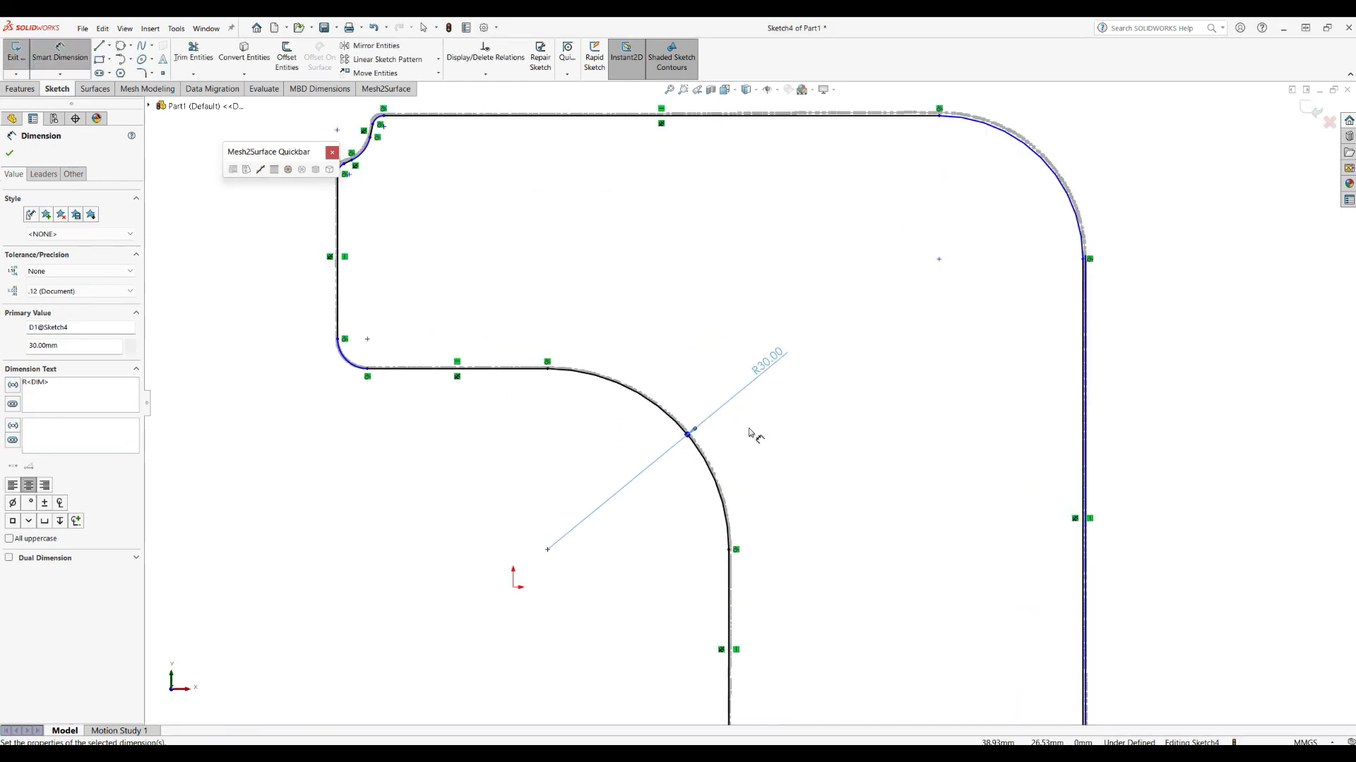
pyautogui.click(1313, 109)
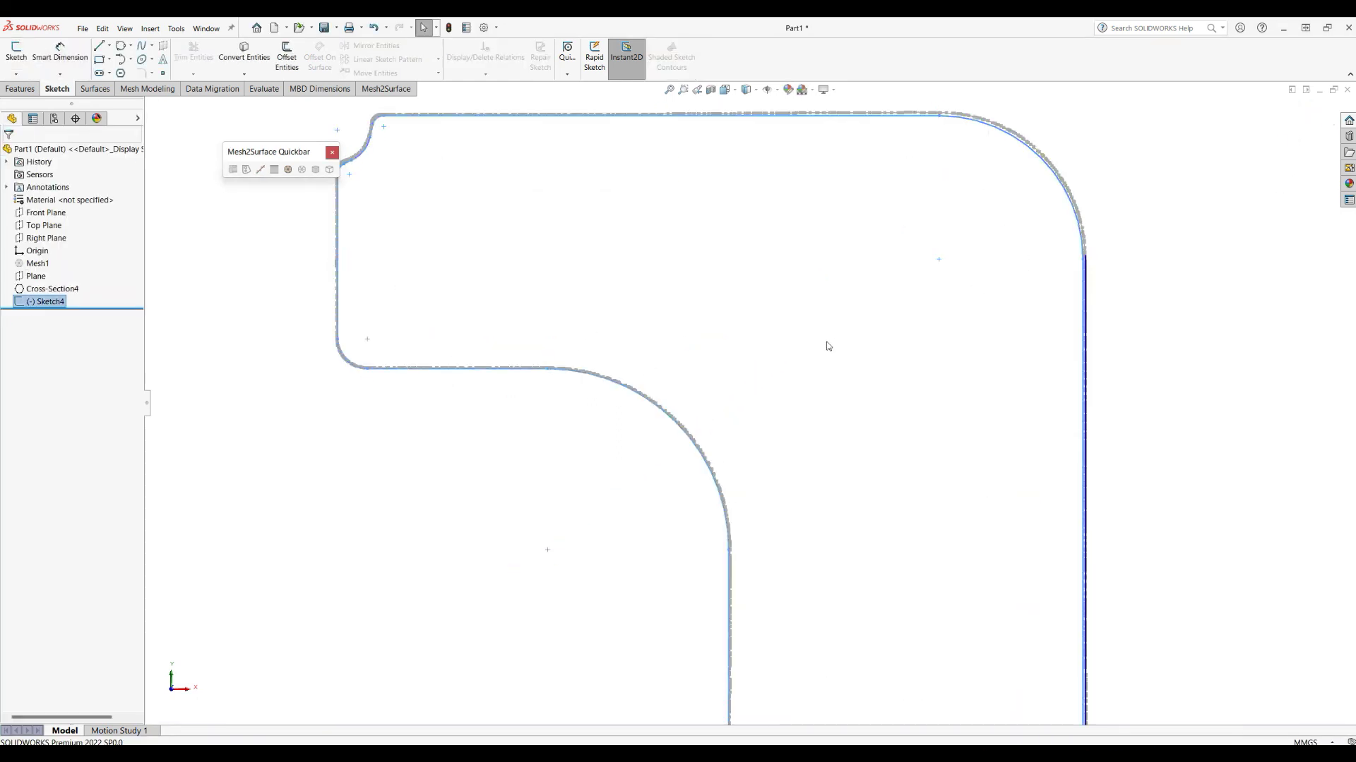
pyautogui.moveTo(774, 442)
pyautogui.mouseDown(button='middle')
pyautogui.moveTo(775, 235)
pyautogui.moveTo(762, 367)
pyautogui.moveTo(940, 487)
pyautogui.mouseUp(button='middle')
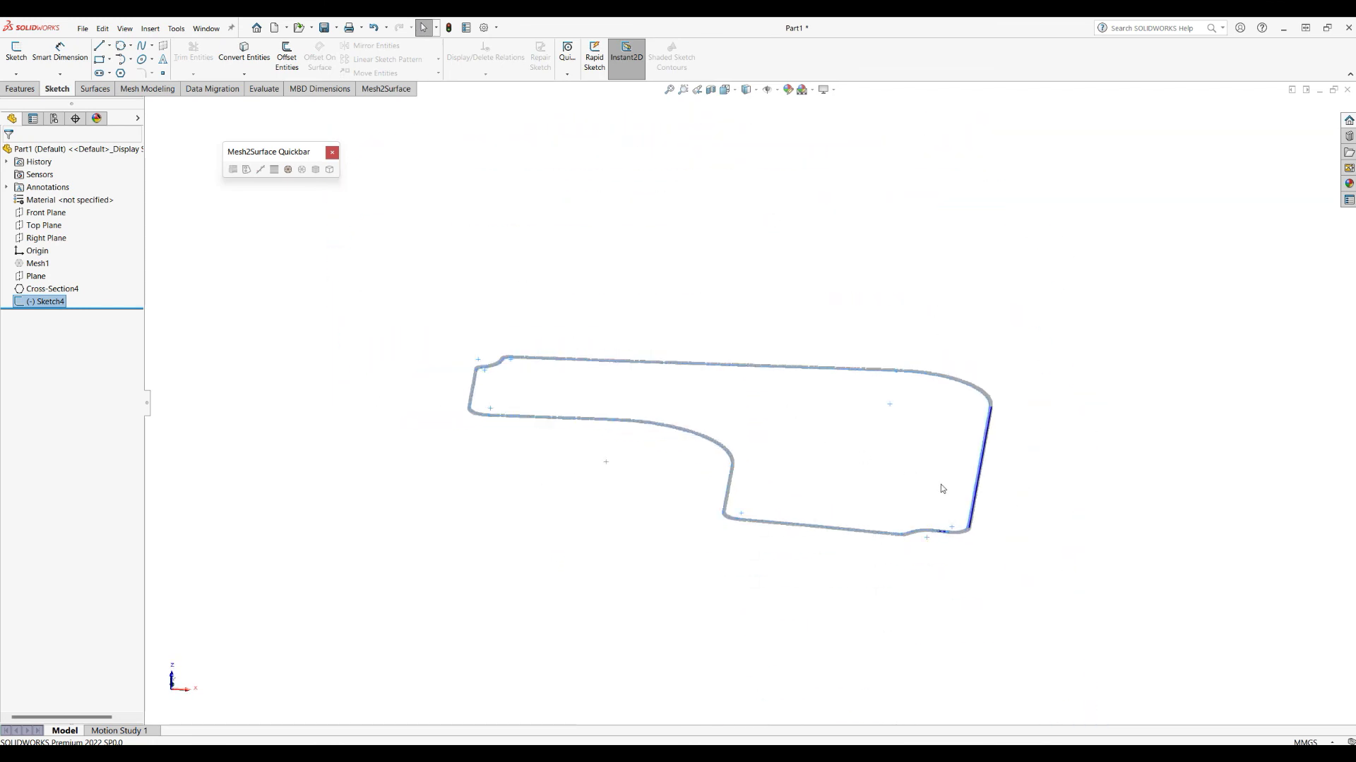